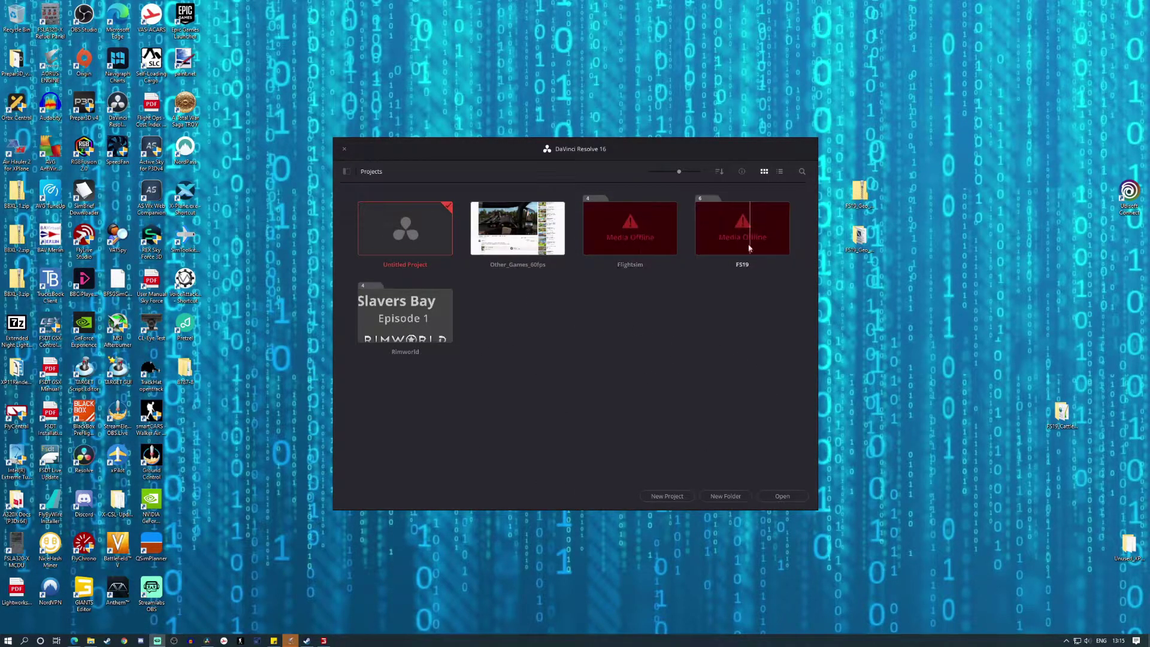
Open the Other_Games_60fps project and add a bin named Demo_Vid under the Master bin.
{"action": "double_click", "coordinate": [525, 230]}
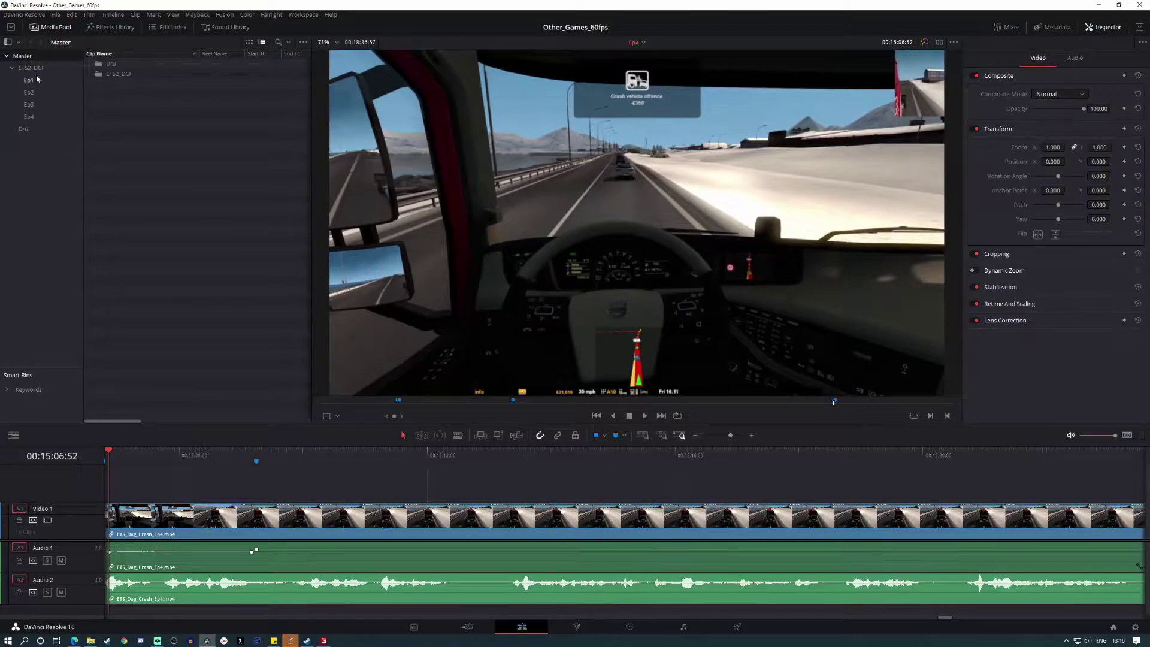
{"action": "right_click", "coordinate": [145, 136]}
{"action": "left_click", "coordinate": [133, 124]}
{"action": "right_click", "coordinate": [153, 141]}
{"action": "left_click", "coordinate": [165, 192]}
{"action": "type", "text": "Demo_Vid"}
{"action": "key", "text": "Return"}
Create an empty timeline named Demo_Vid inside the Demo_Vid bin.
{"action": "double_click", "coordinate": [120, 63]}
{"action": "right_click", "coordinate": [125, 94]}
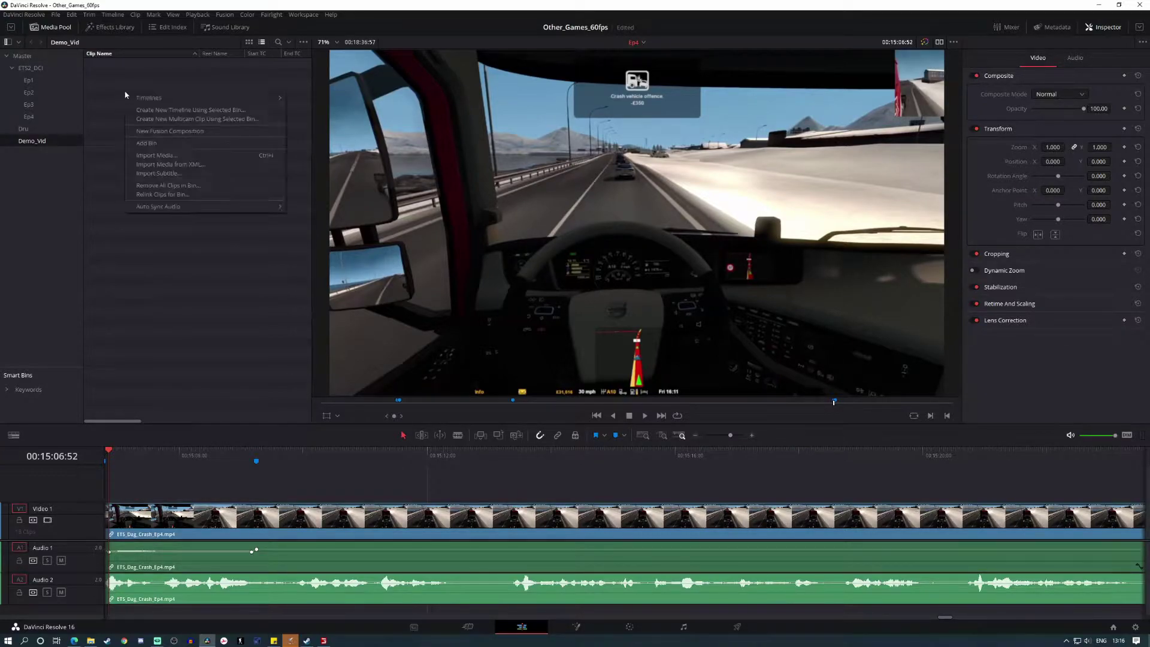
{"action": "mouse_move", "coordinate": [179, 98]}
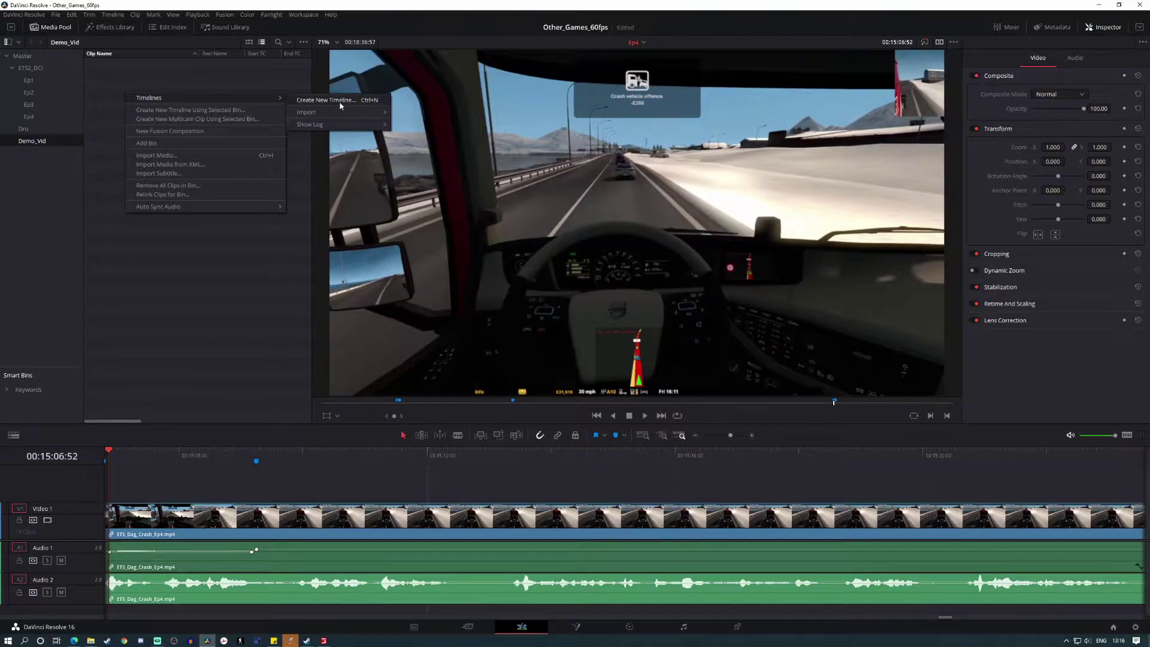
{"action": "left_click", "coordinate": [327, 100]}
{"action": "type", "text": "Demo"}
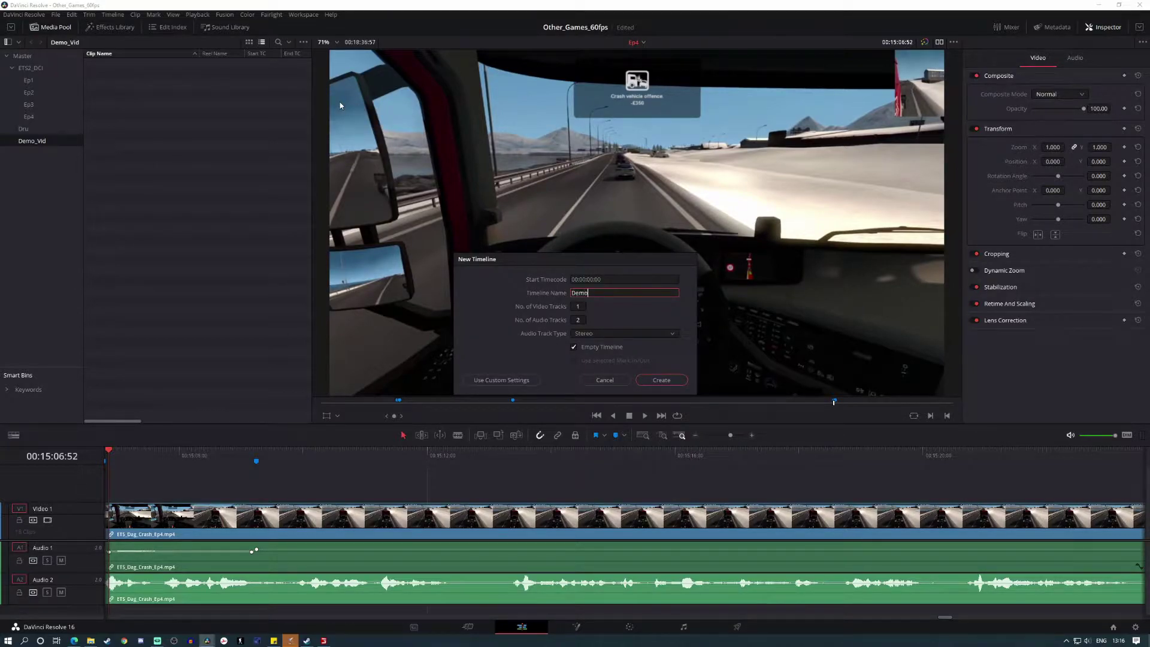
{"action": "type", "text": "_Vid"}
{"action": "left_click", "coordinate": [662, 379]}
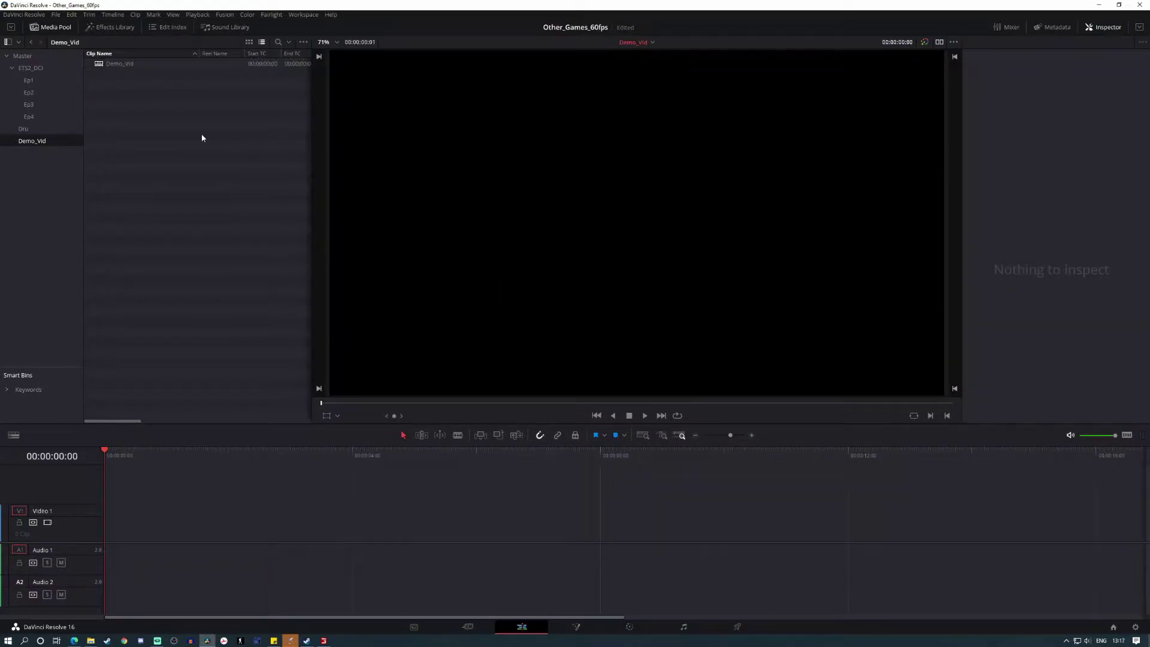
Review the timeline resolution and frame rate in the project's master settings, leaving them as they are.
{"action": "left_click", "coordinate": [56, 15]}
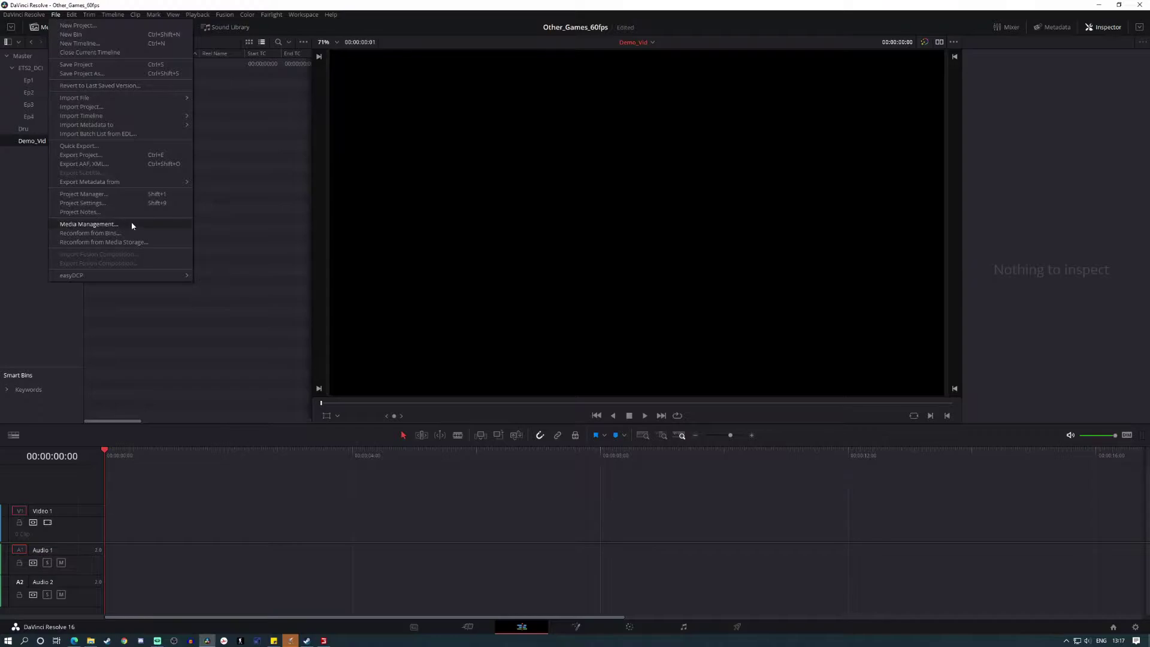
{"action": "left_click", "coordinate": [112, 203]}
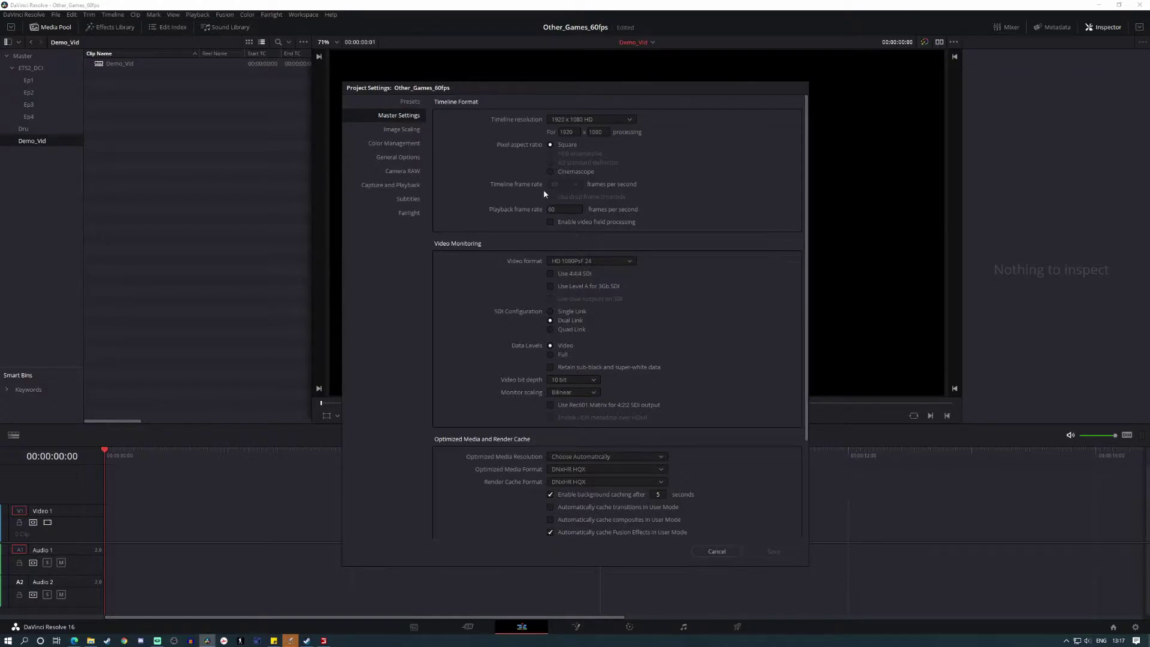
{"action": "left_click", "coordinate": [716, 551]}
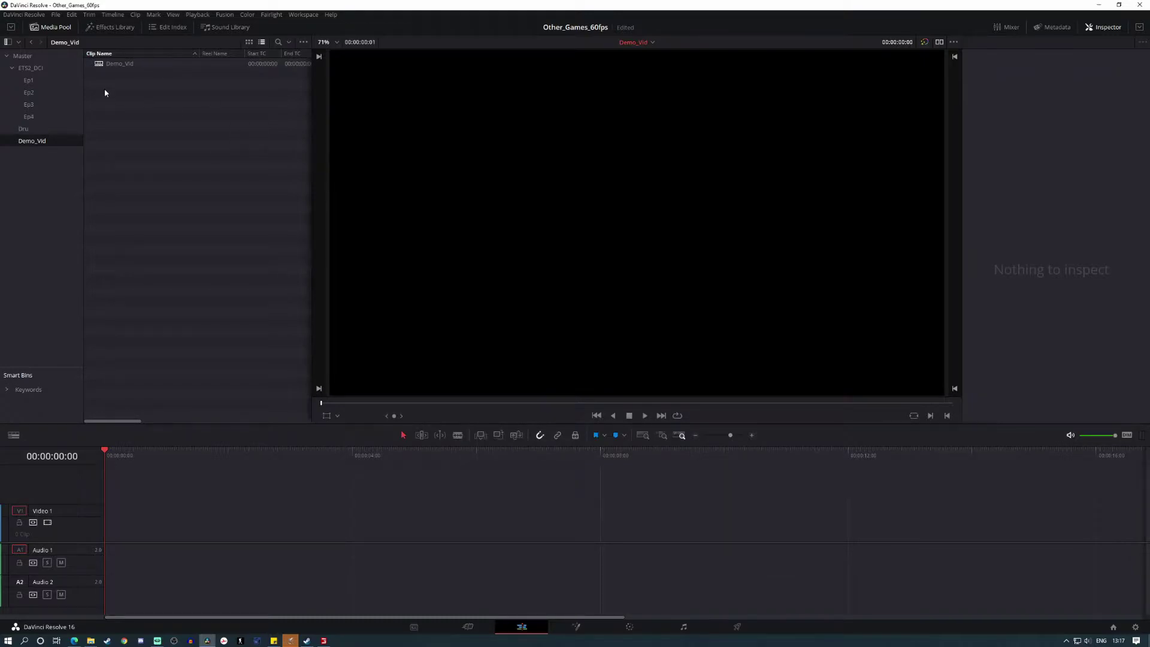
Import the recordings Demo_P1.mp4, Demo_P2.mp4 and Demo_P3.mp4 from the OBS folder into the Demo_Vid bin.
{"action": "left_click", "coordinate": [118, 66]}
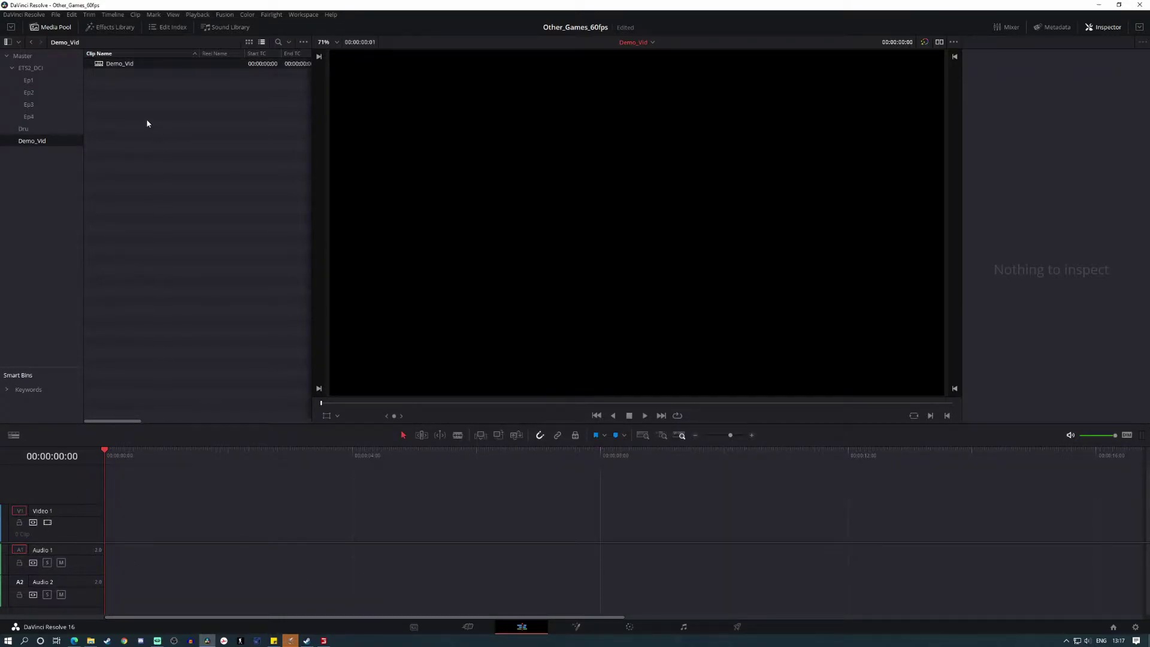
{"action": "right_click", "coordinate": [154, 152]}
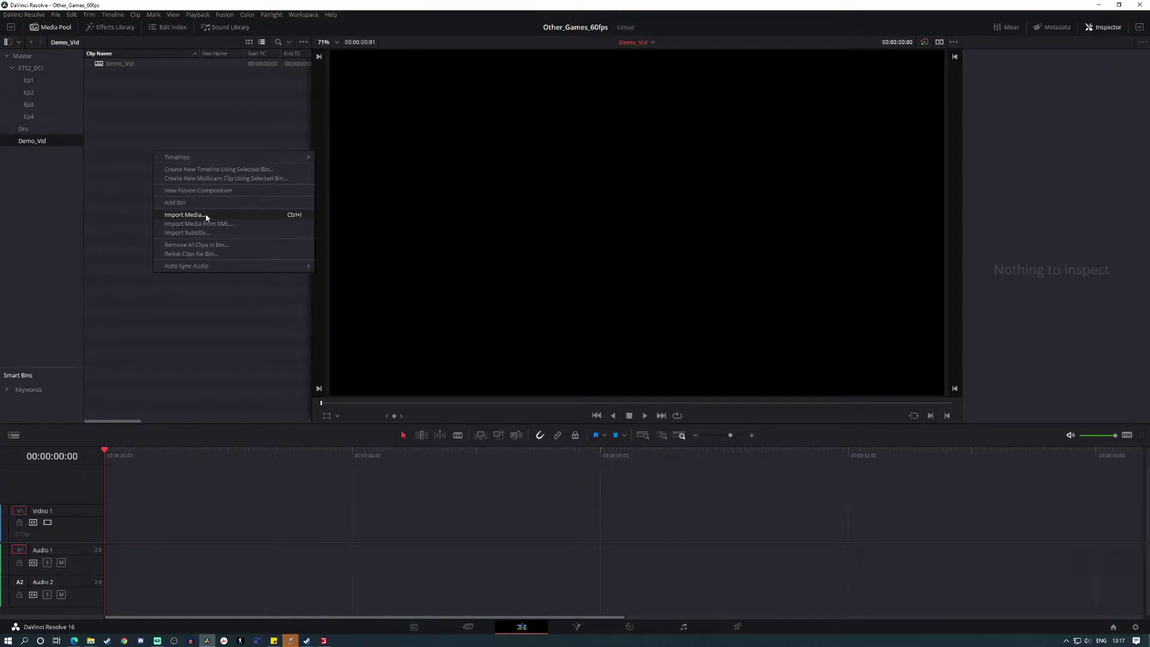
{"action": "left_click", "coordinate": [206, 215]}
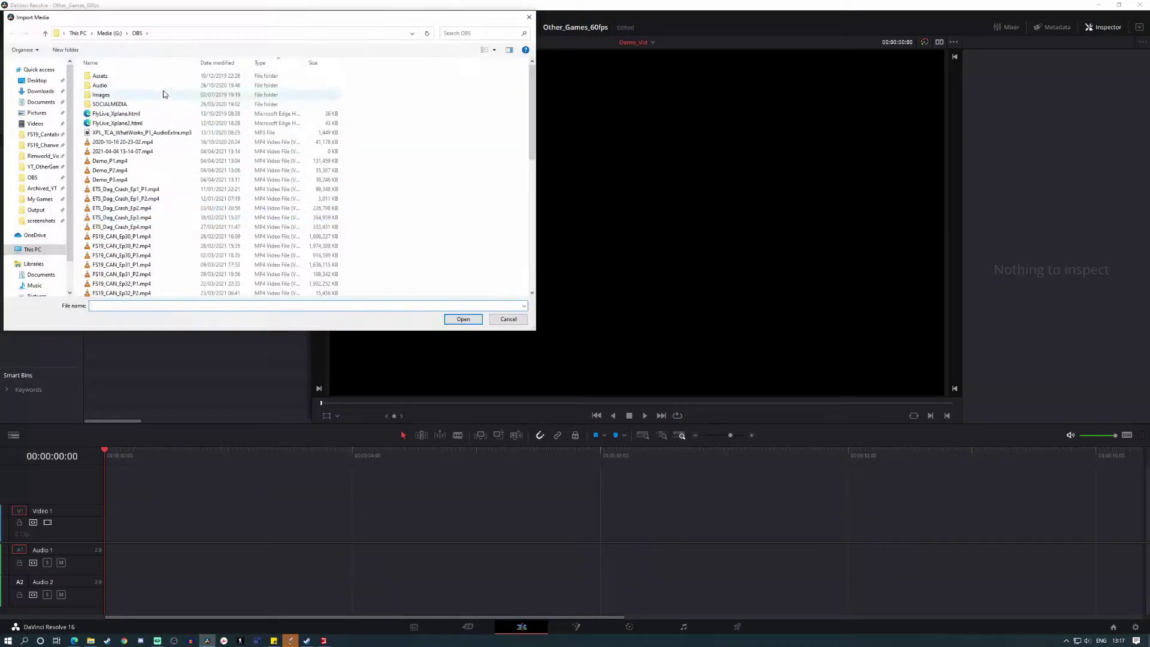
{"action": "left_click", "coordinate": [133, 161]}
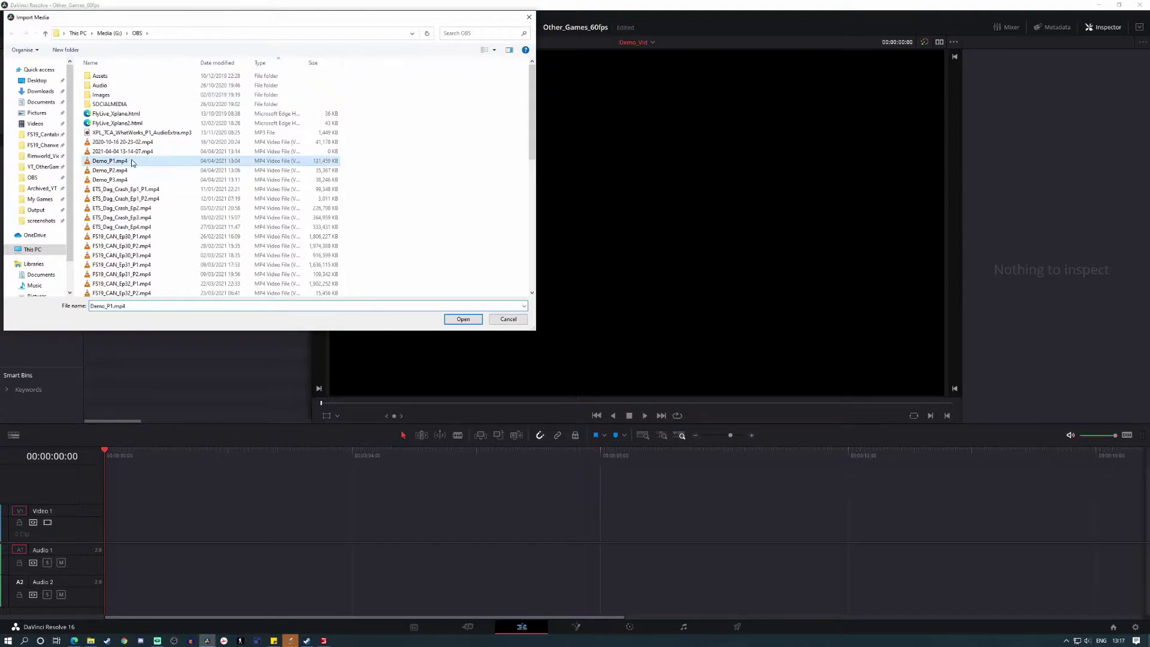
{"action": "left_click", "coordinate": [129, 181], "text": "shift"}
{"action": "left_click", "coordinate": [465, 320]}
{"action": "left_click", "coordinate": [140, 162]}
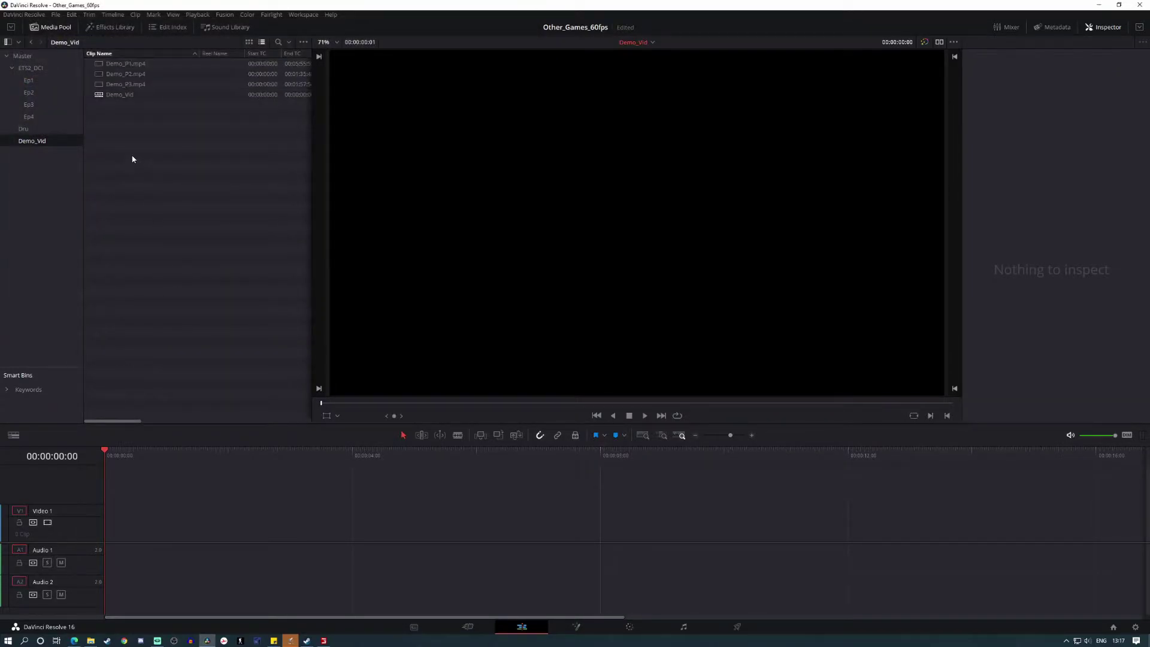
Place Demo_P1.mp4 at the start of the timeline and inspect its video track and both audio tracks.
{"action": "left_click_drag", "start_coordinate": [128, 65], "coordinate": [109, 544]}
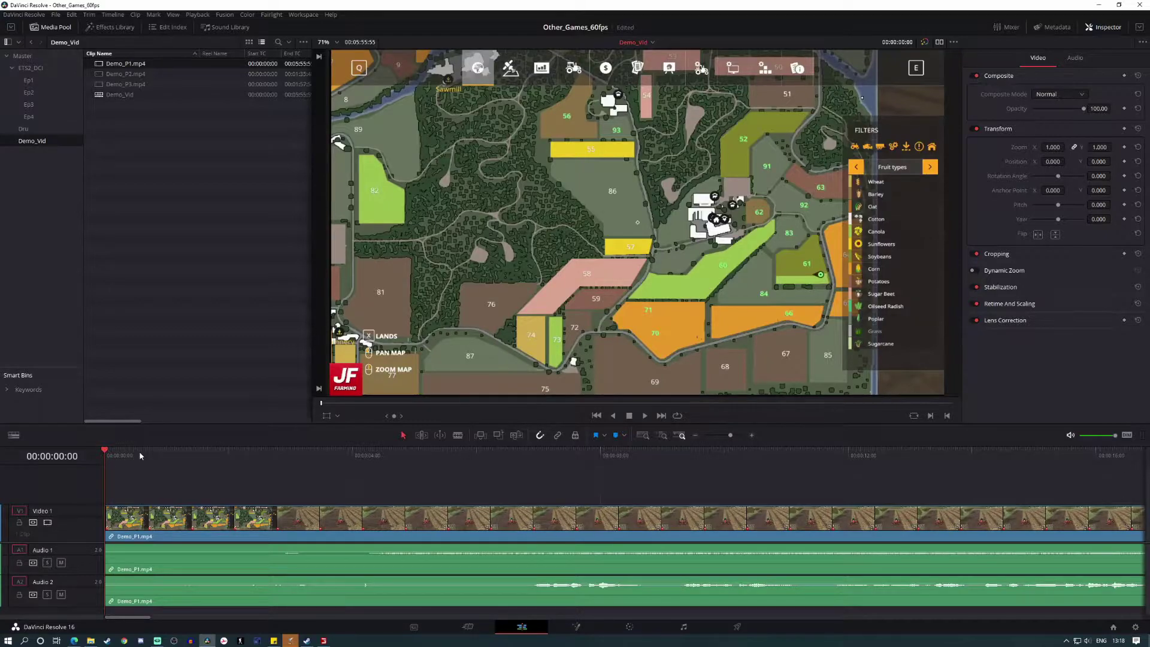
{"action": "left_click", "coordinate": [150, 519]}
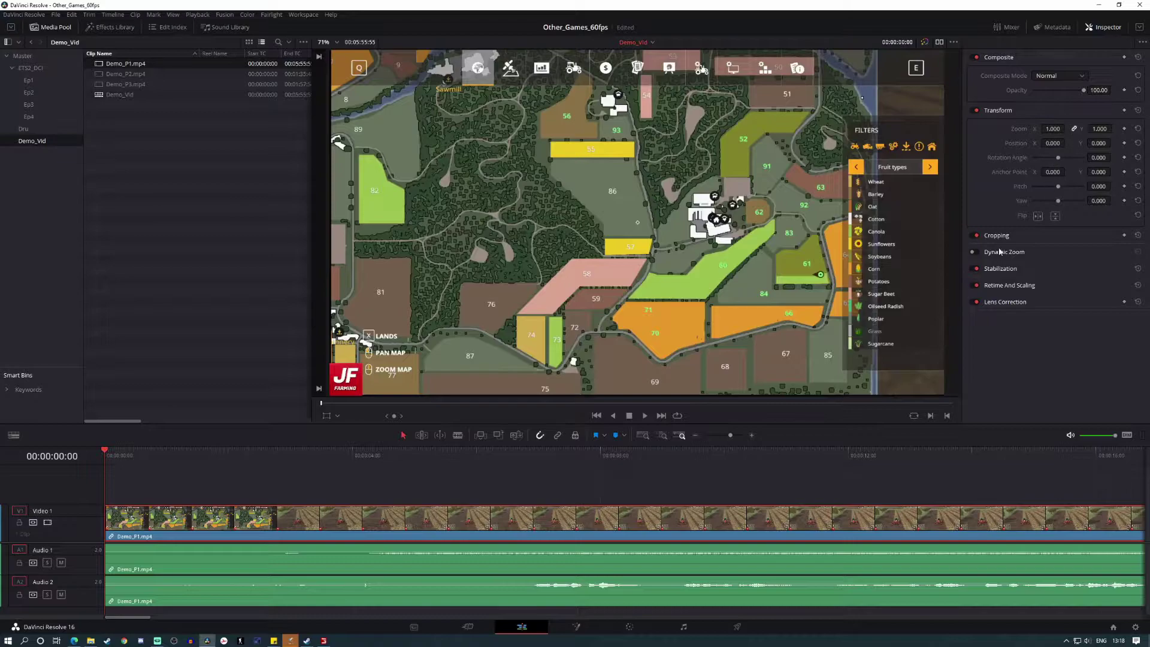
{"action": "left_click", "coordinate": [166, 570]}
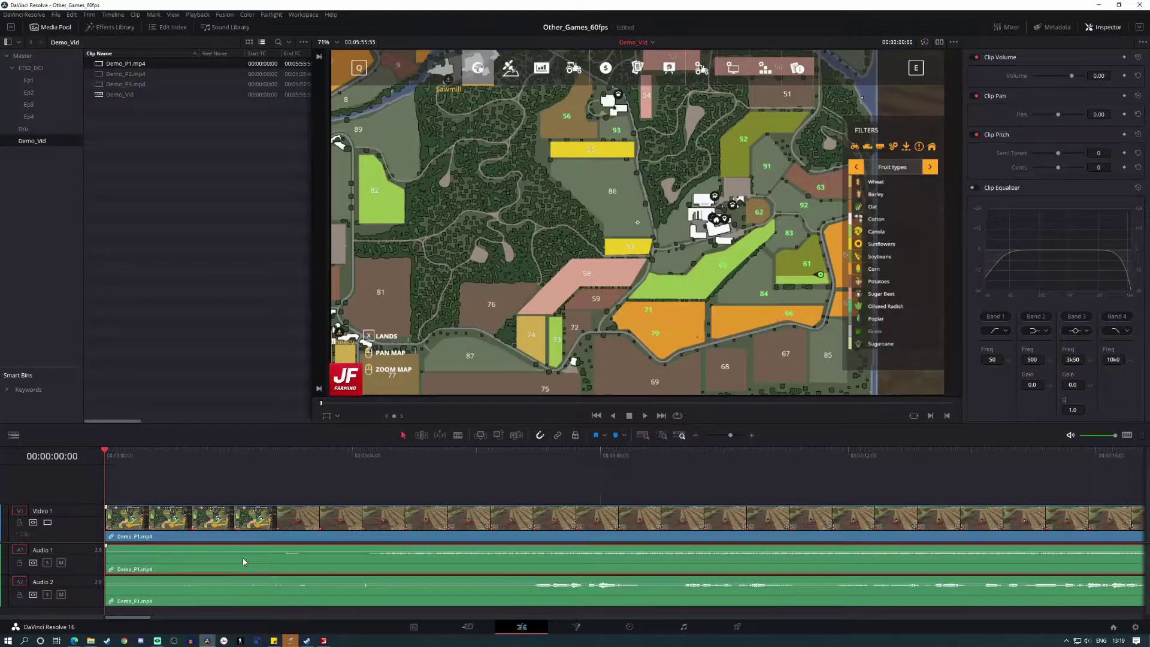
{"action": "left_click", "coordinate": [185, 597]}
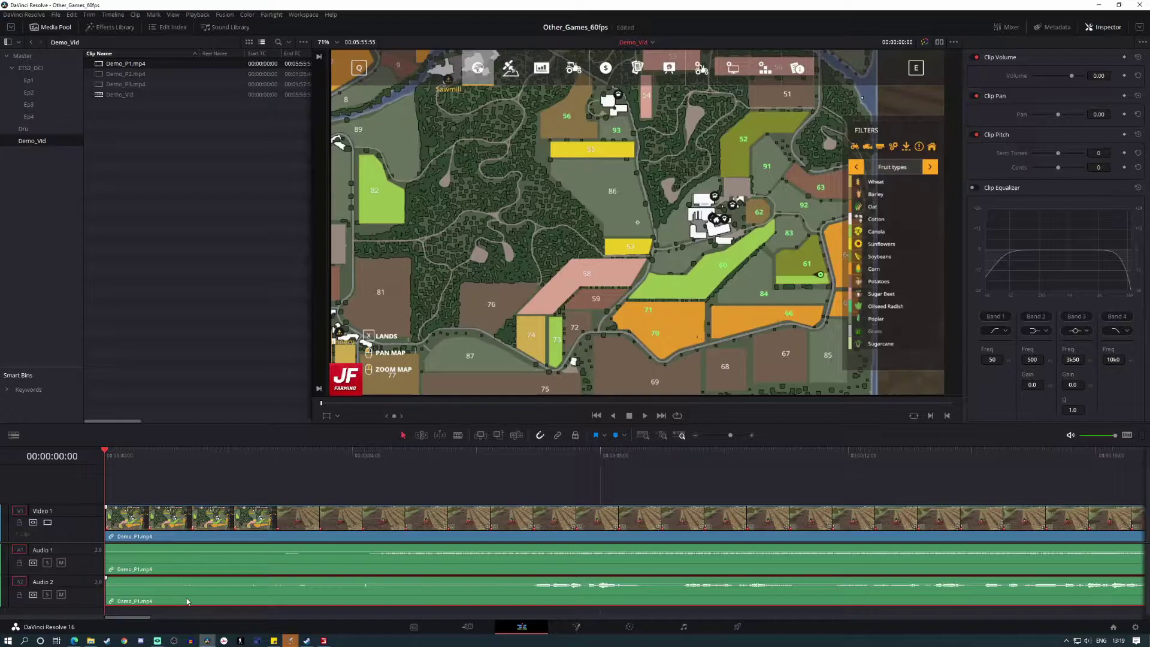
{"action": "left_click", "coordinate": [213, 492]}
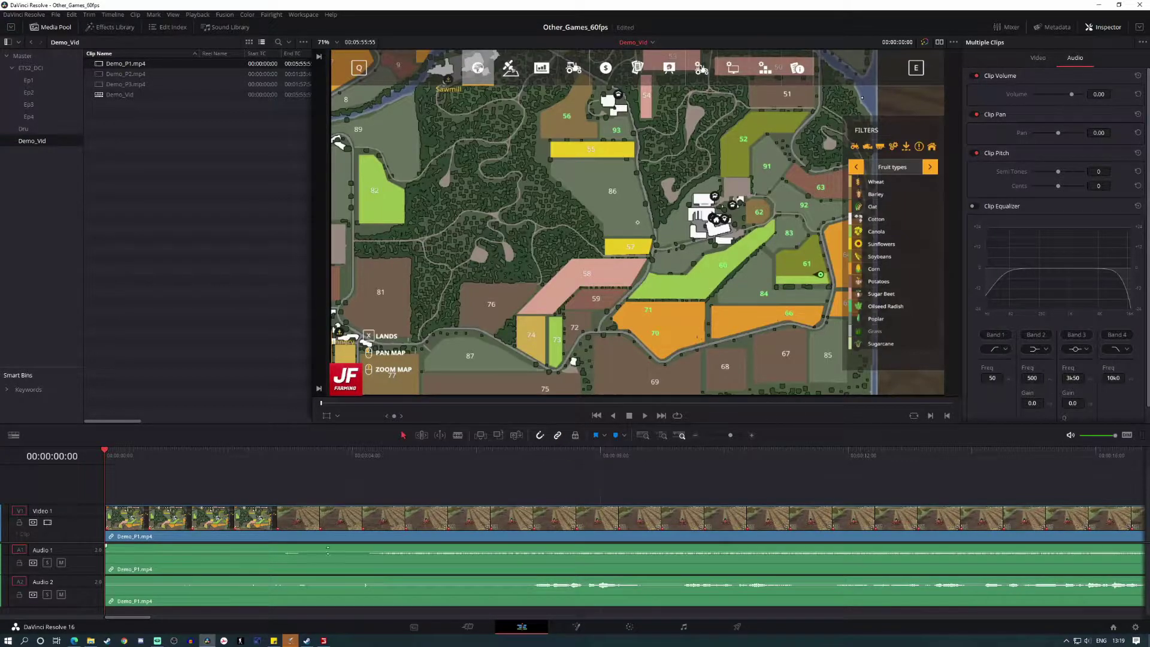
{"action": "left_click", "coordinate": [351, 522]}
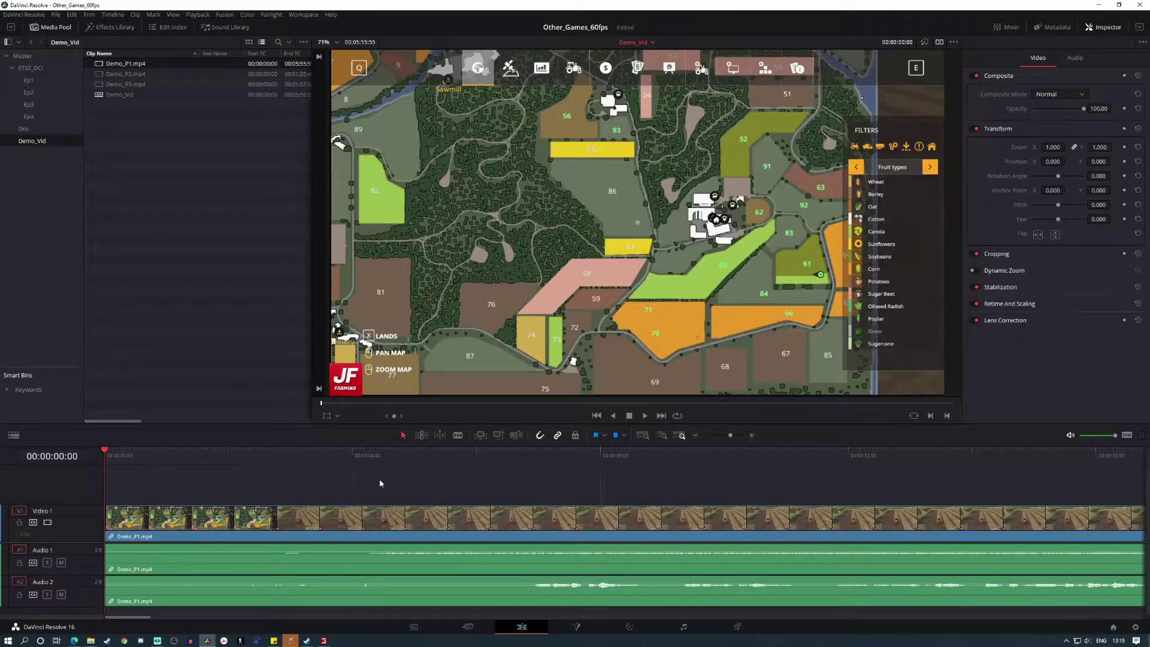
Split the Demo_P1.mp4 clip with the Blade at 00:00:16:59, where the speech on Audio 2 pauses.
{"action": "left_click_drag", "start_coordinate": [354, 455], "coordinate": [1127, 483]}
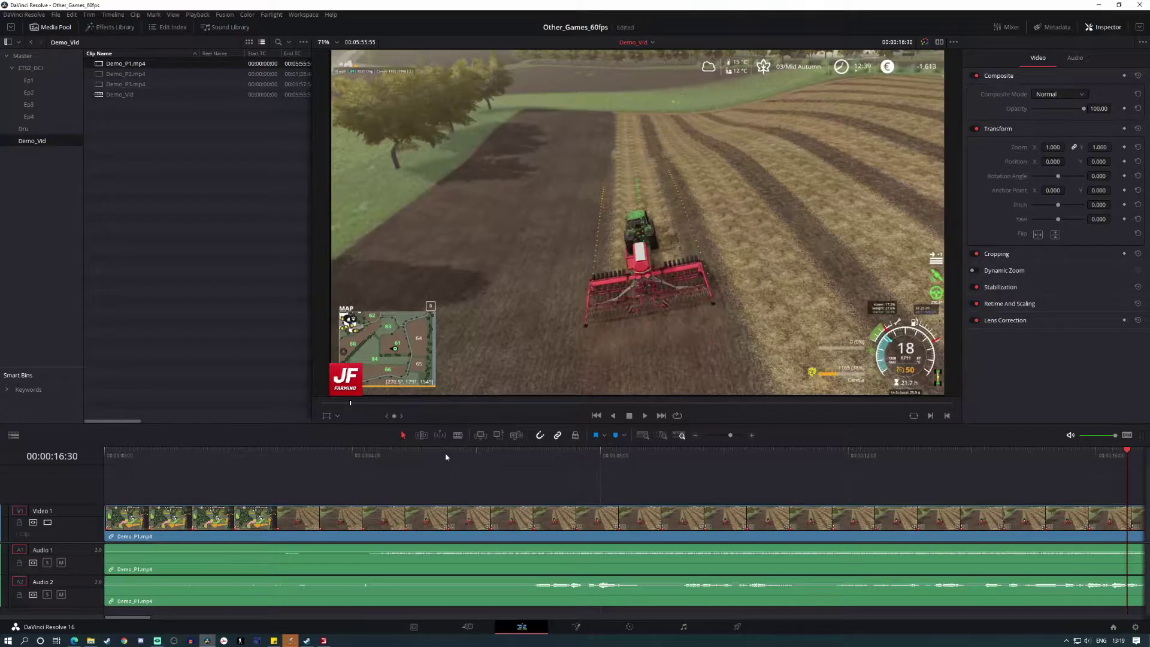
{"action": "left_click_drag", "start_coordinate": [136, 622], "coordinate": [179, 619]}
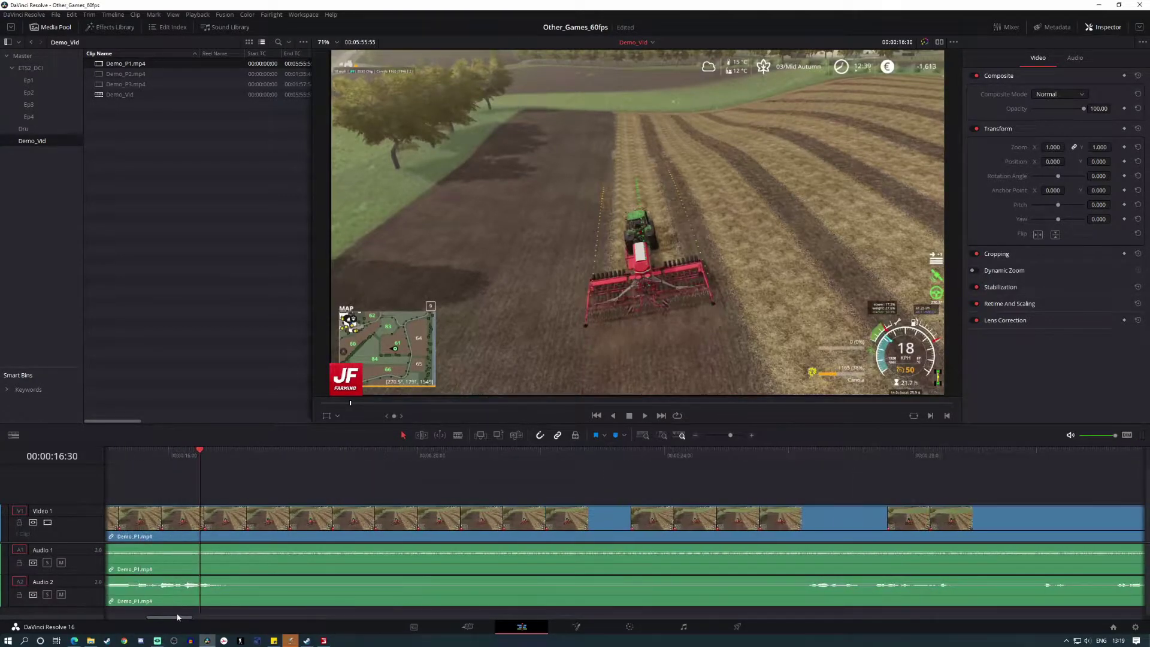
{"action": "left_click_drag", "start_coordinate": [201, 463], "coordinate": [231, 456]}
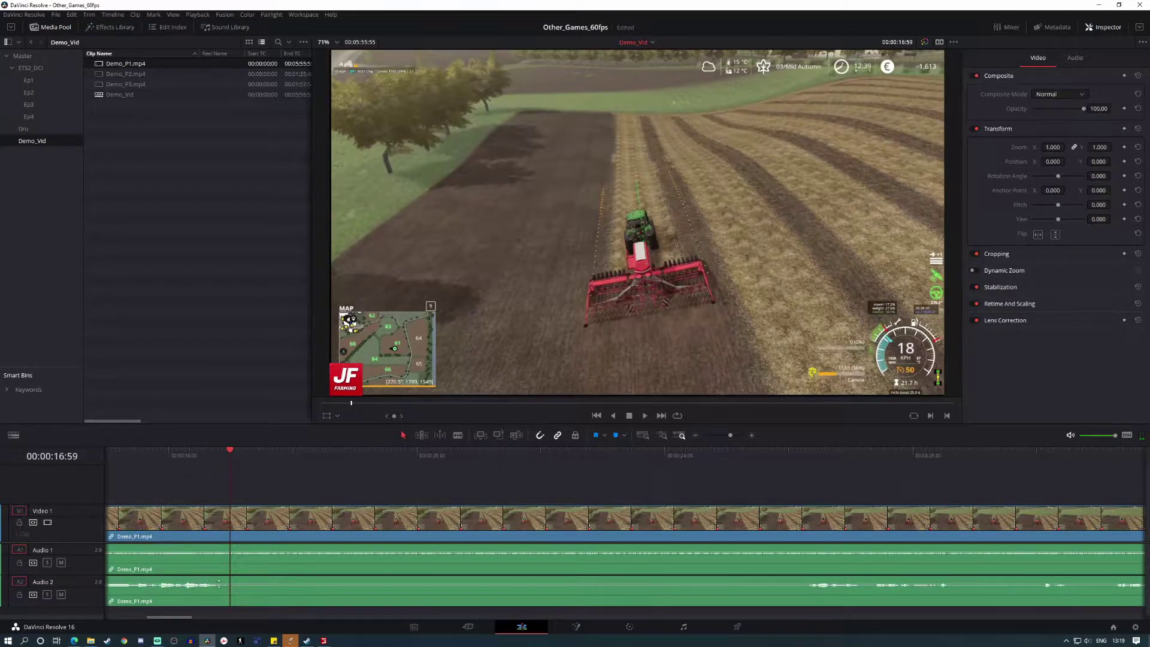
{"action": "left_click", "coordinate": [751, 435]}
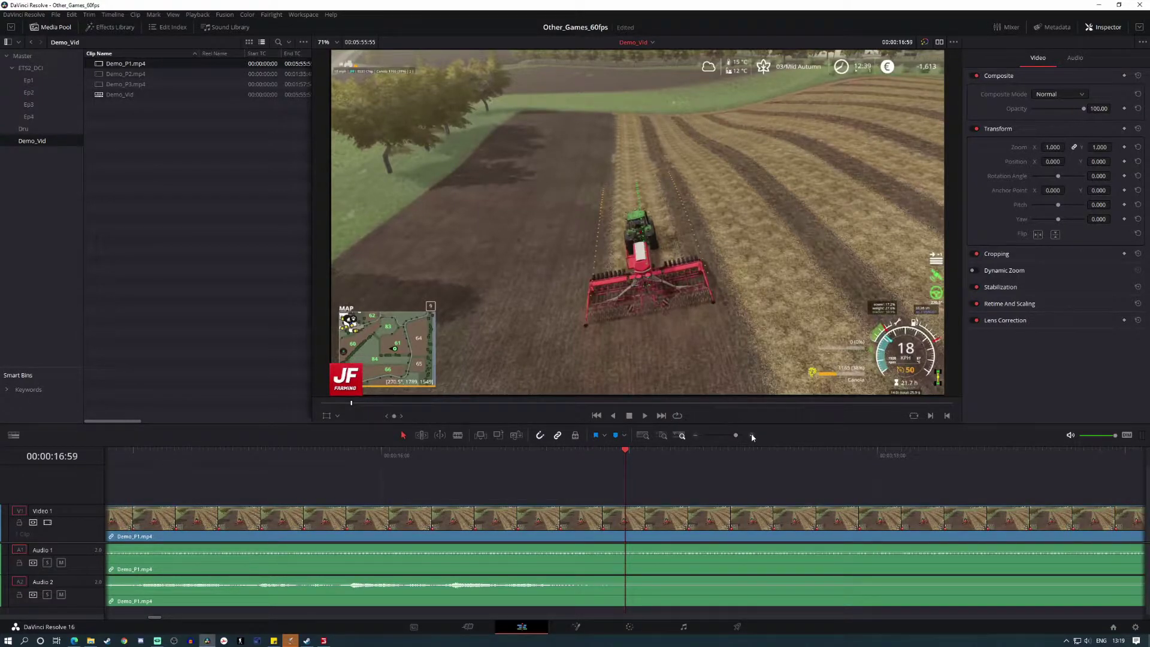
{"action": "left_click", "coordinate": [457, 435]}
{"action": "left_click", "coordinate": [626, 520]}
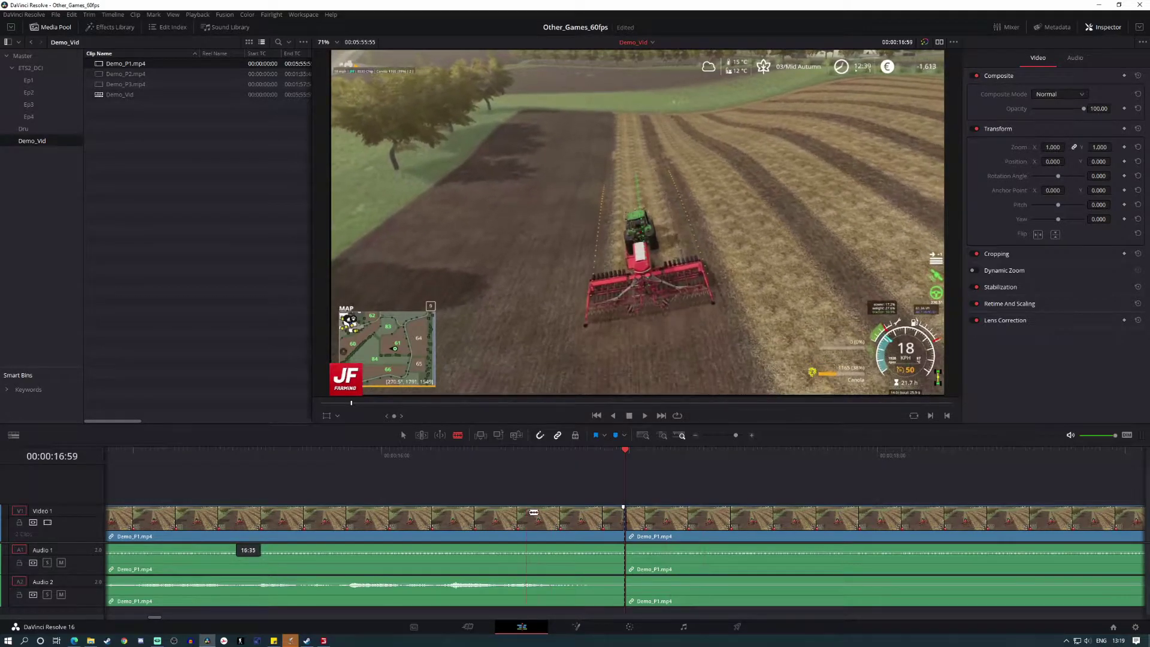
Try deleting the Demo_P1.mp4 section before the cut without closing the gap, and undo the deletion.
{"action": "left_click_drag", "start_coordinate": [484, 483], "coordinate": [502, 595]}
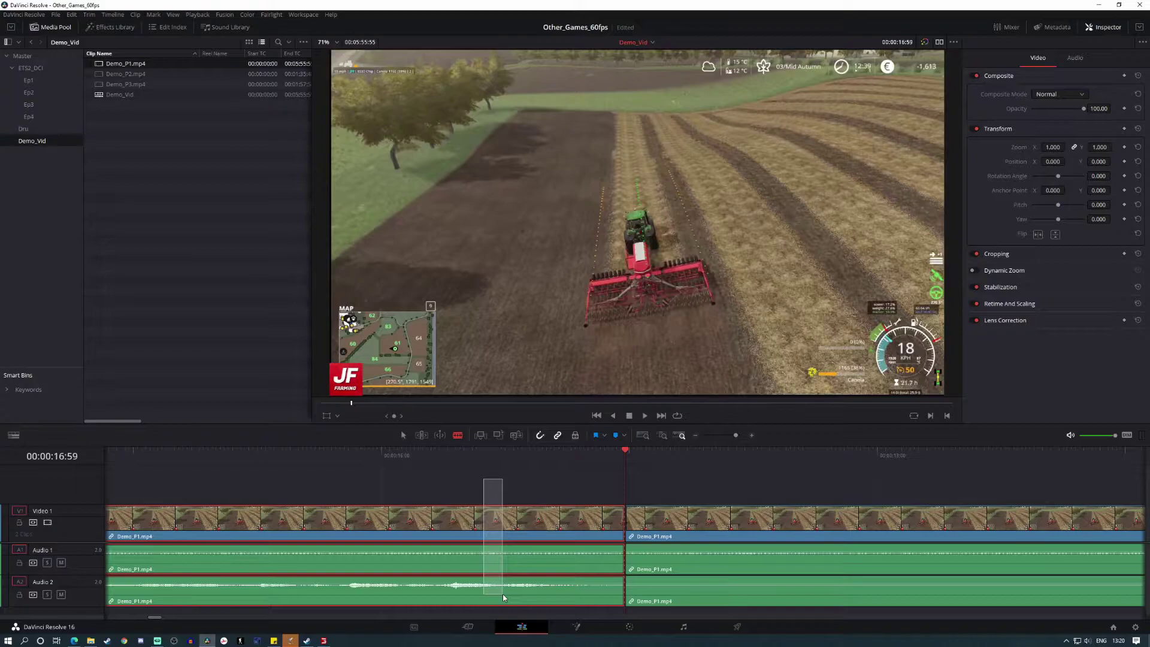
{"action": "left_click_drag", "start_coordinate": [502, 594], "coordinate": [502, 594]}
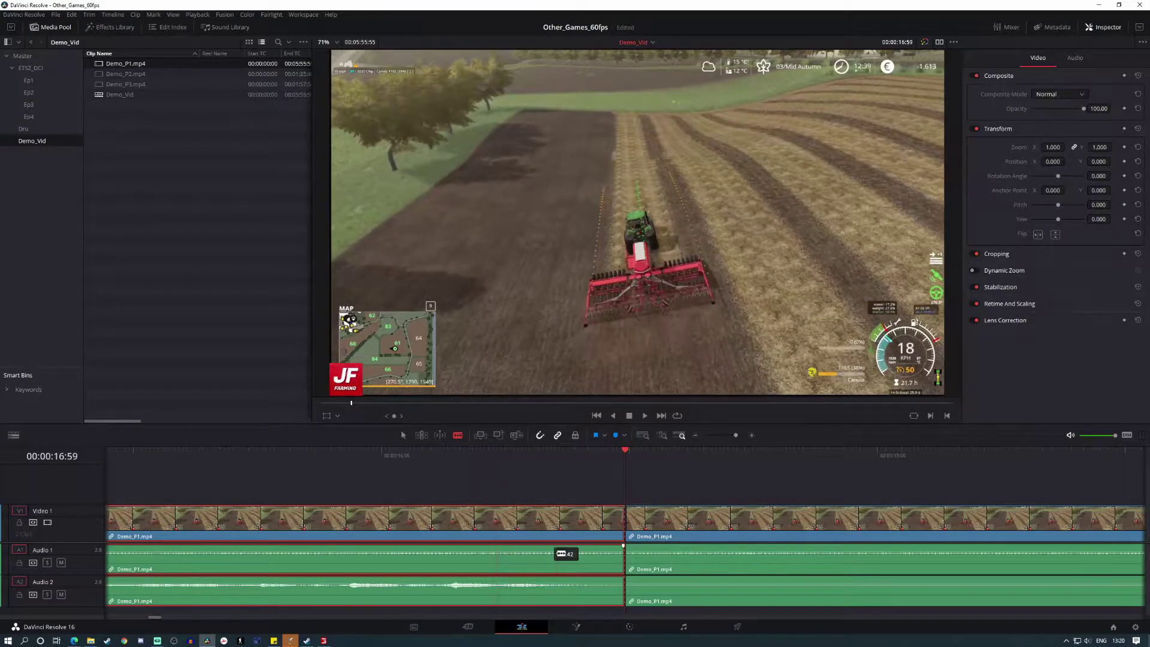
{"action": "mouse_move", "coordinate": [517, 482]}
{"action": "left_mouse_down"}
{"action": "mouse_move", "coordinate": [534, 595]}
{"action": "mouse_move", "coordinate": [518, 496]}
{"action": "left_mouse_up"}
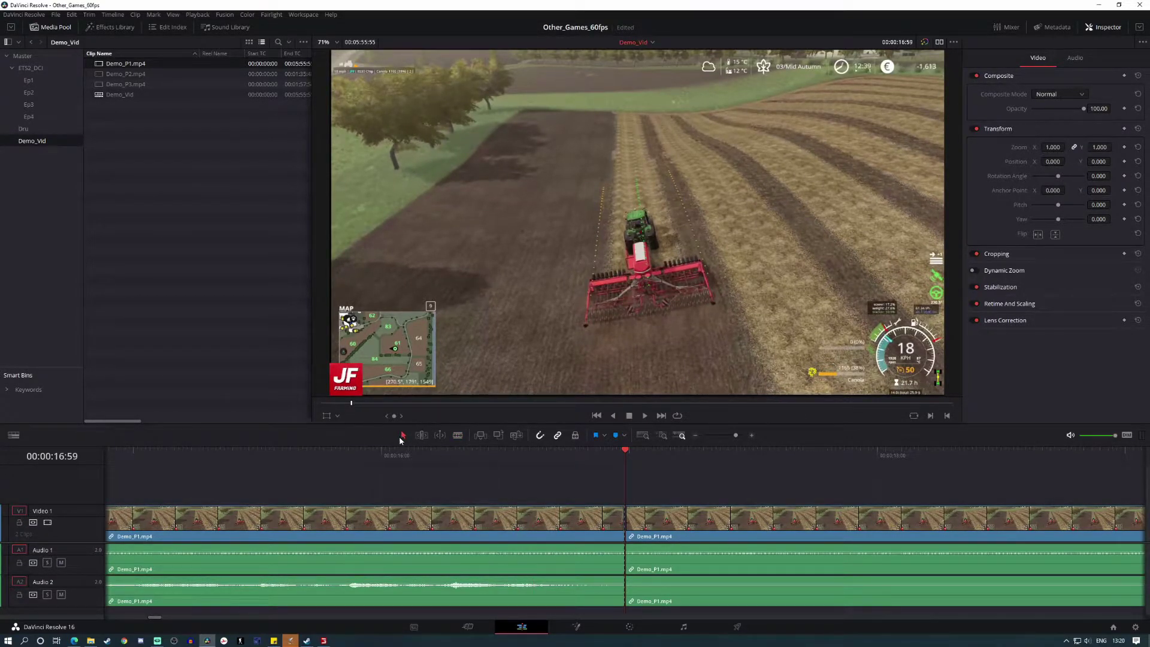
{"action": "left_click", "coordinate": [501, 517]}
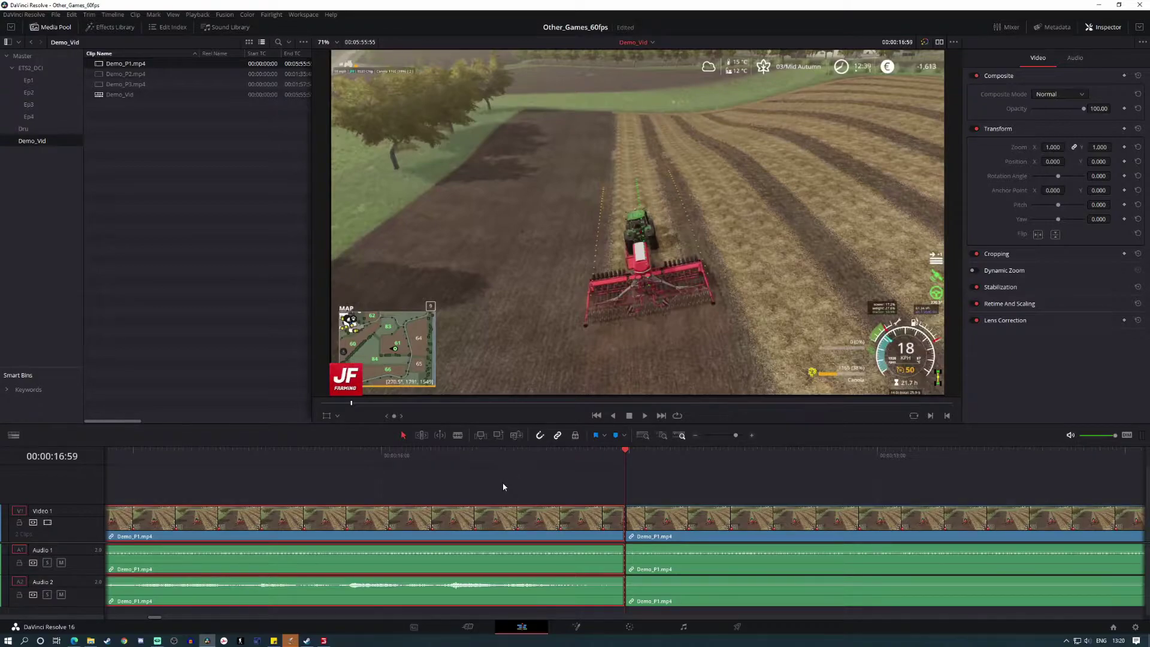
{"action": "key", "text": "Delete"}
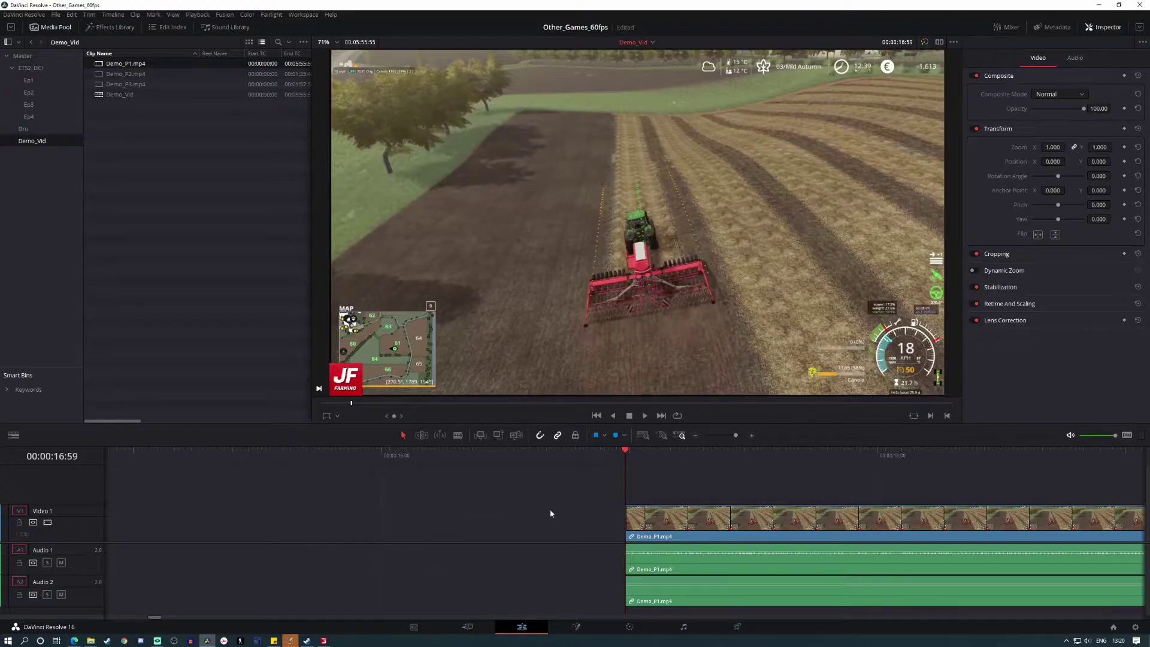
{"action": "key", "text": "ctrl+z"}
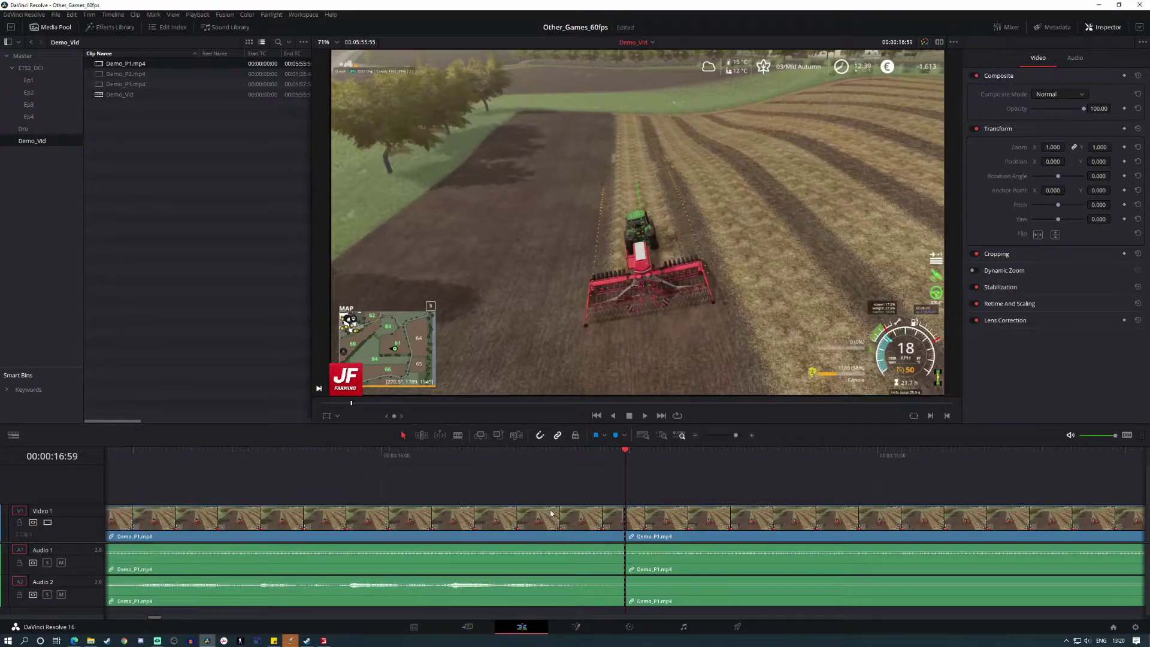
Ripple delete the Demo_P1.mp4 section before the cut so the remaining footage starts the timeline.
{"action": "left_click", "coordinate": [551, 513]}
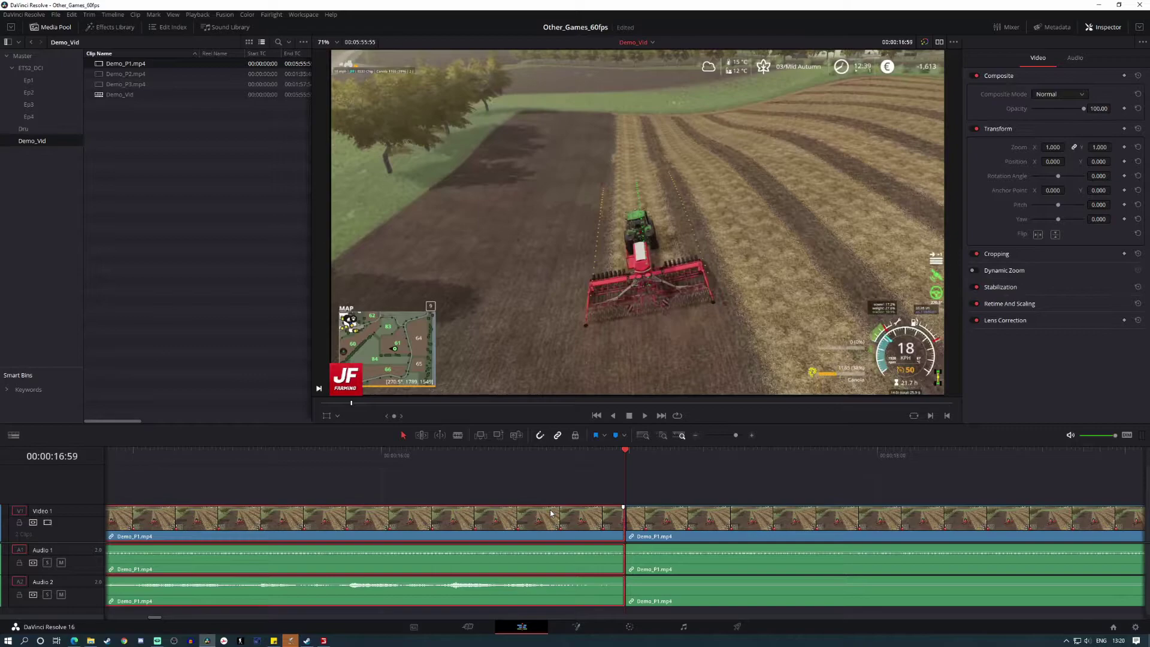
{"action": "key", "text": "shift+Delete"}
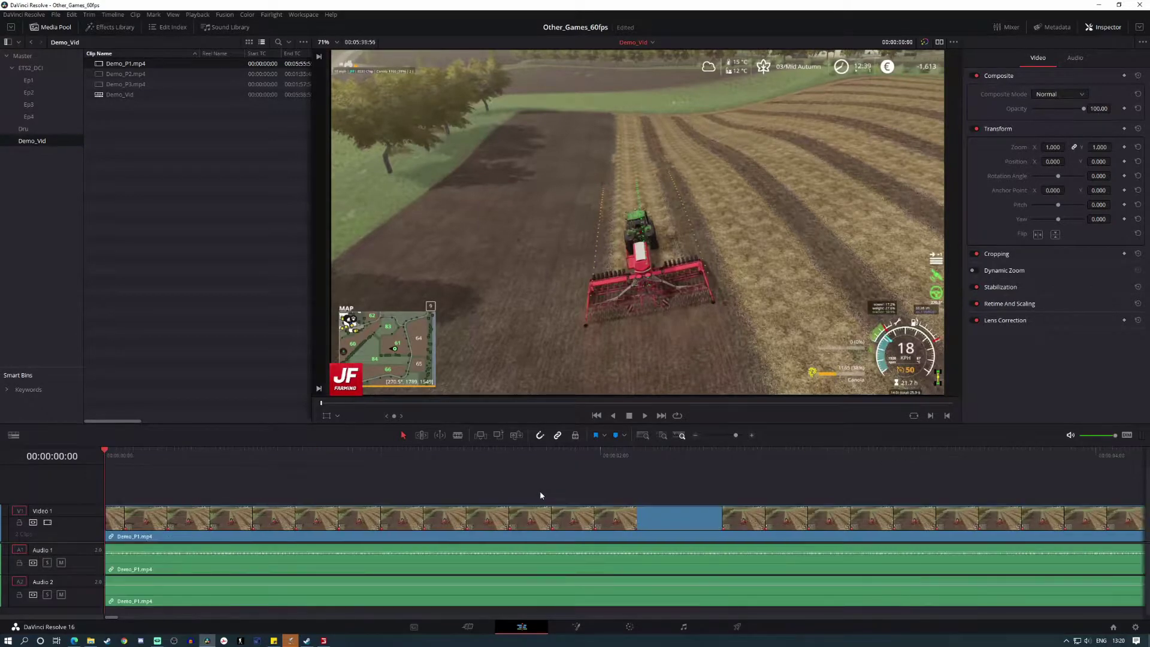
Split the Demo_P1.mp4 clip with the Blade at 00:00:33:32, on the last frame before the game's pause screen.
{"action": "left_click", "coordinate": [695, 435]}
{"action": "left_click", "coordinate": [696, 434]}
{"action": "left_click", "coordinate": [695, 434]}
{"action": "left_click", "coordinate": [695, 435]}
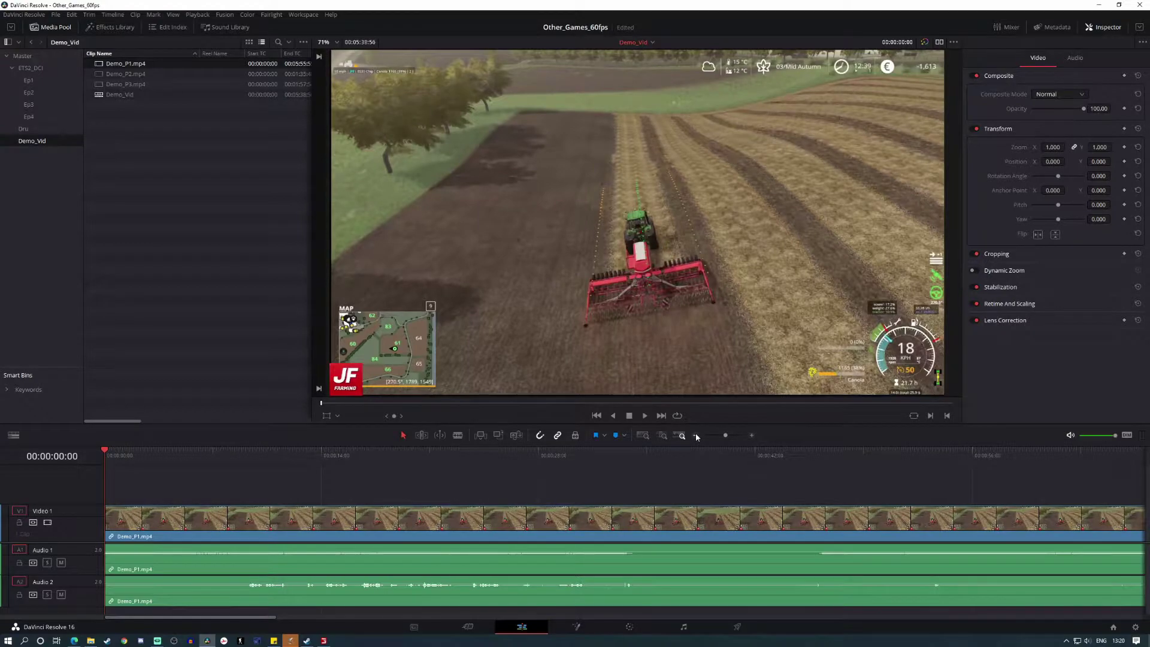
{"action": "left_click", "coordinate": [114, 454]}
{"action": "left_click_drag", "start_coordinate": [113, 455], "coordinate": [622, 483]}
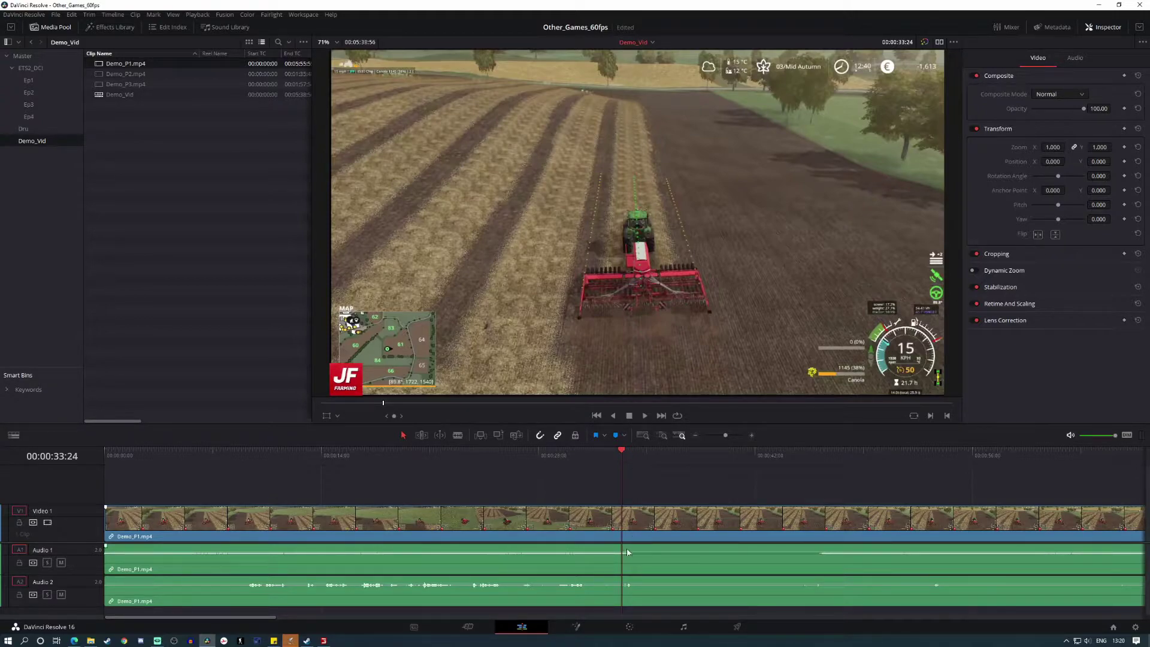
{"action": "left_click", "coordinate": [752, 436]}
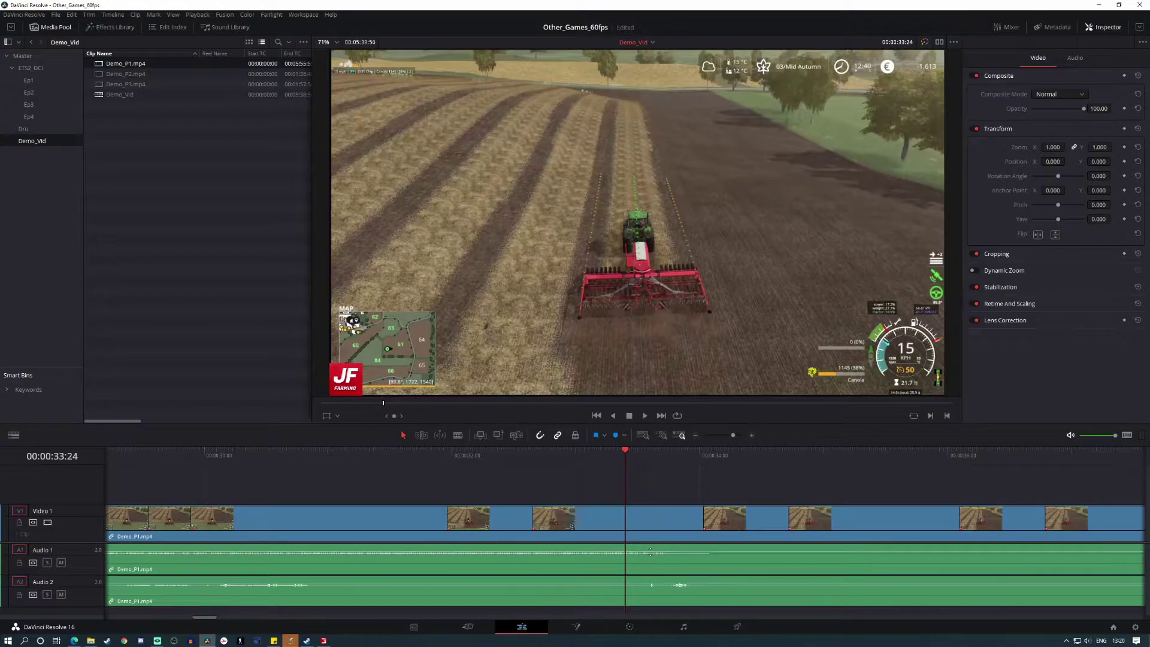
{"action": "mouse_move", "coordinate": [626, 451]}
{"action": "left_mouse_down"}
{"action": "mouse_move", "coordinate": [711, 455]}
{"action": "mouse_move", "coordinate": [642, 460]}
{"action": "left_mouse_up"}
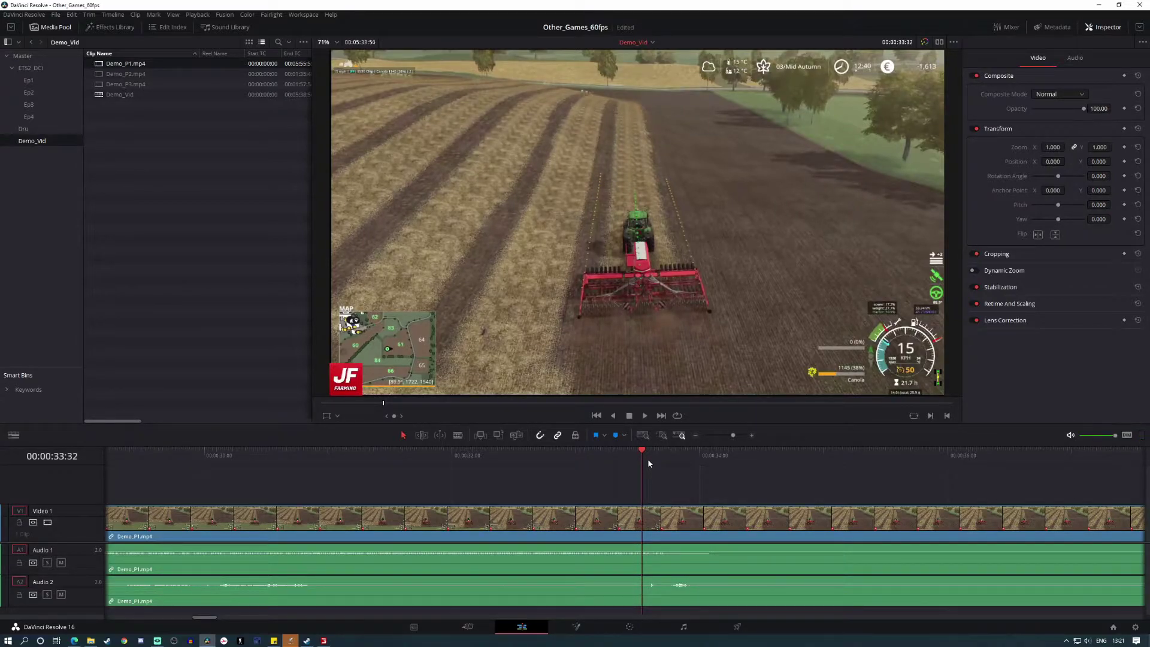
{"action": "key", "text": "Right"}
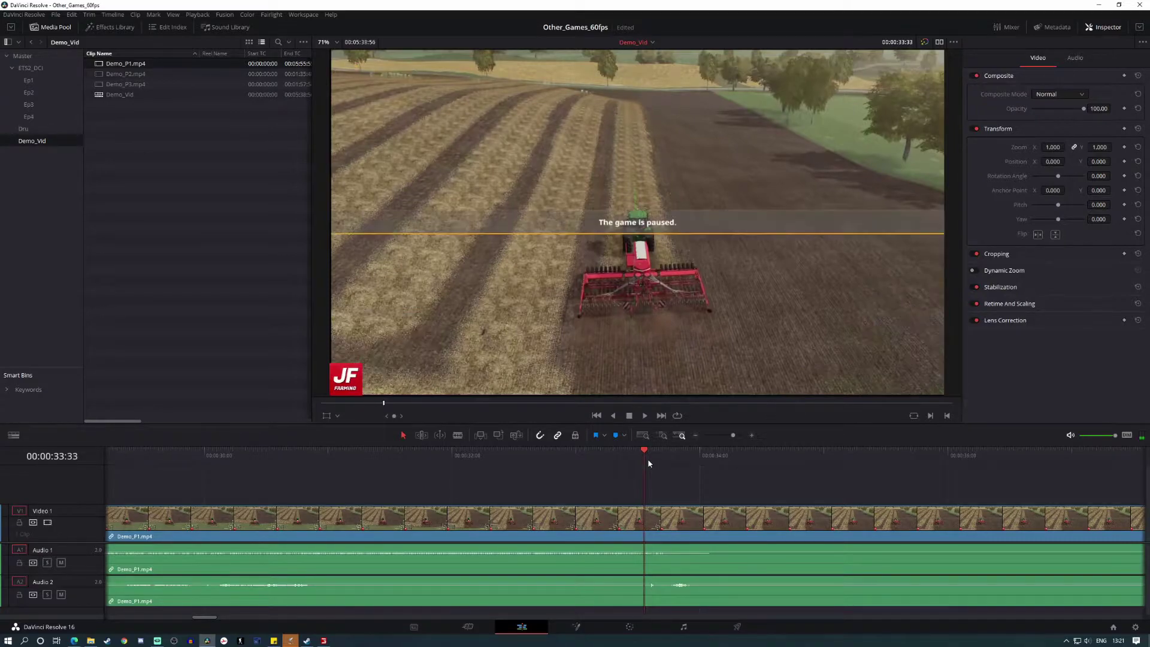
{"action": "key", "text": "Left"}
{"action": "key", "text": "Right"}
{"action": "key", "text": "Left"}
{"action": "key", "text": "Right"}
{"action": "key", "text": "Left"}
{"action": "left_click", "coordinate": [459, 436]}
{"action": "left_click", "coordinate": [642, 520]}
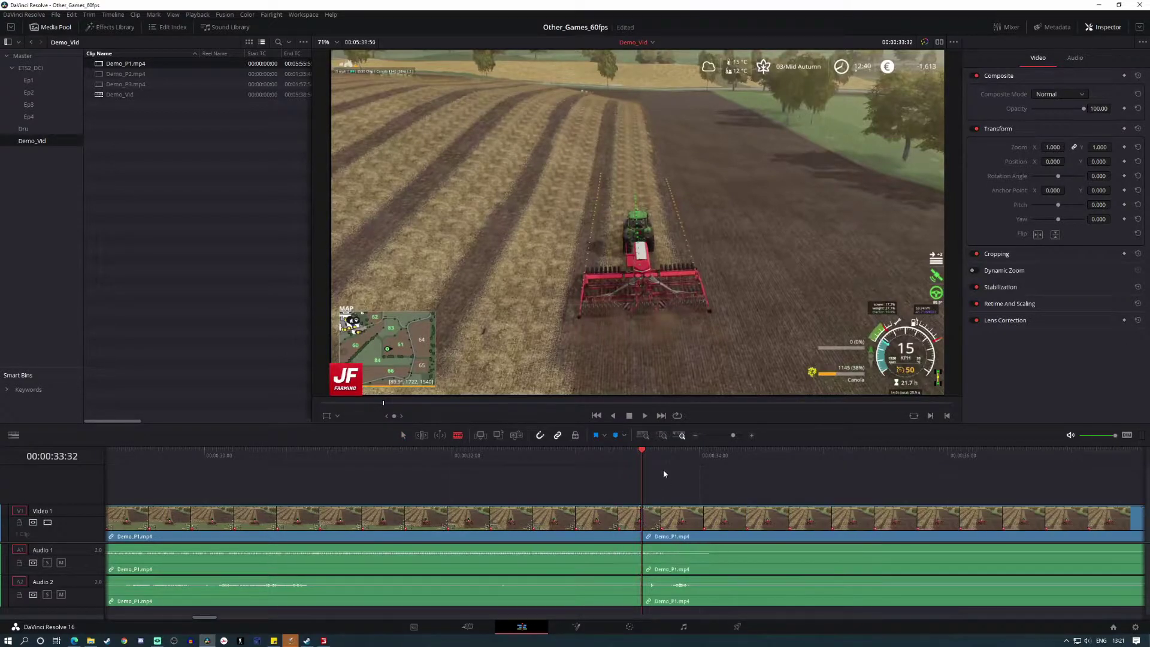
Split Demo_P1.mp4 again at 00:00:46:01, where the pause screen ends and gameplay resumes.
{"action": "scroll", "coordinate": [646, 527], "scroll_direction": "down", "scroll_amount": 5}
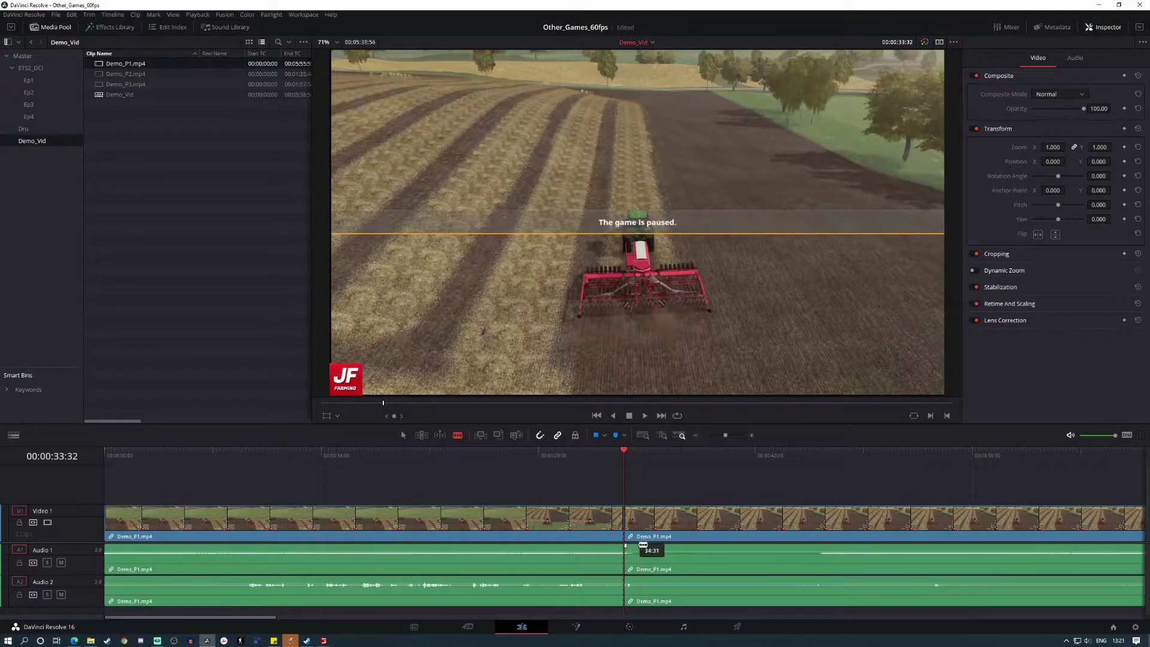
{"action": "left_click", "coordinate": [823, 473]}
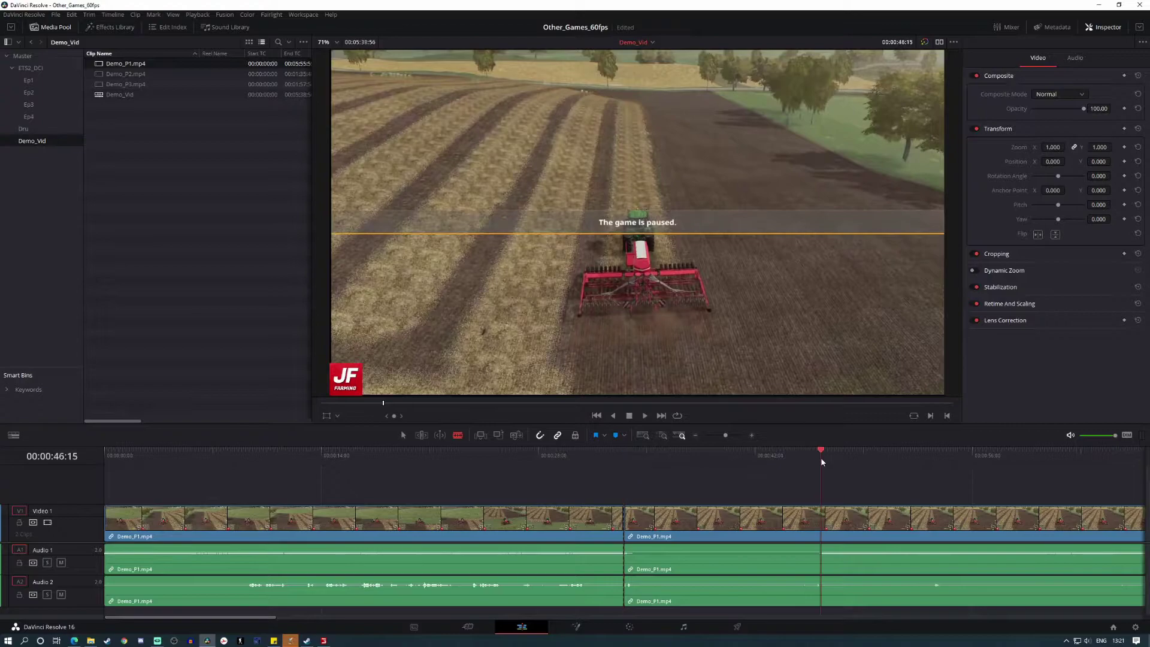
{"action": "left_click", "coordinate": [750, 436]}
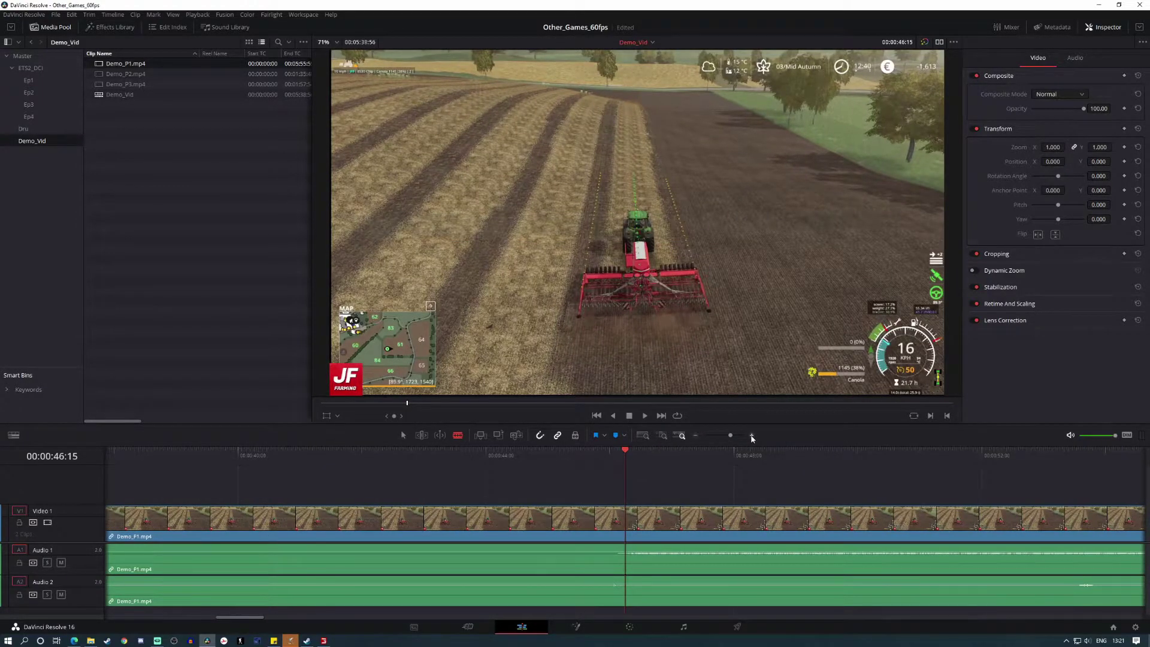
{"action": "key", "text": "Right"}
{"action": "key", "text": "Right"}
{"action": "key", "text": "Left"}
{"action": "key", "text": "Left"}
{"action": "key", "text": "Left"}
{"action": "key", "text": "Left"}
{"action": "key", "text": "Left"}
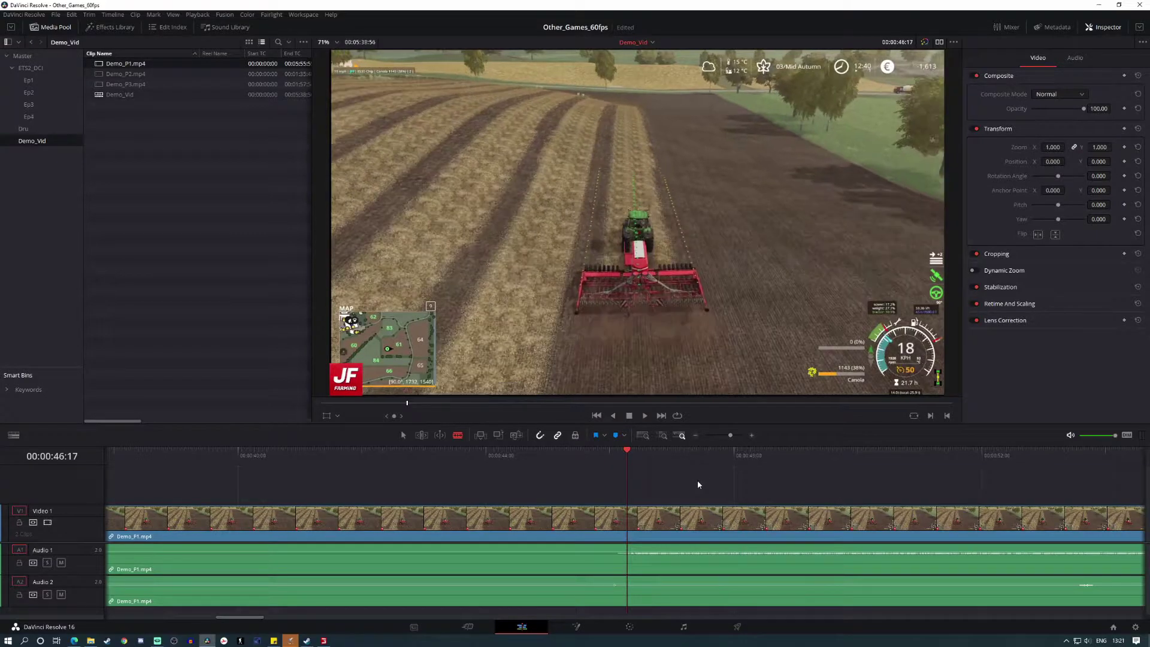
{"action": "key", "text": "Left"}
{"action": "key", "text": "Left"}
{"action": "key", "text": "Left"}
{"action": "key", "text": "Left"}
{"action": "key", "text": "Left"}
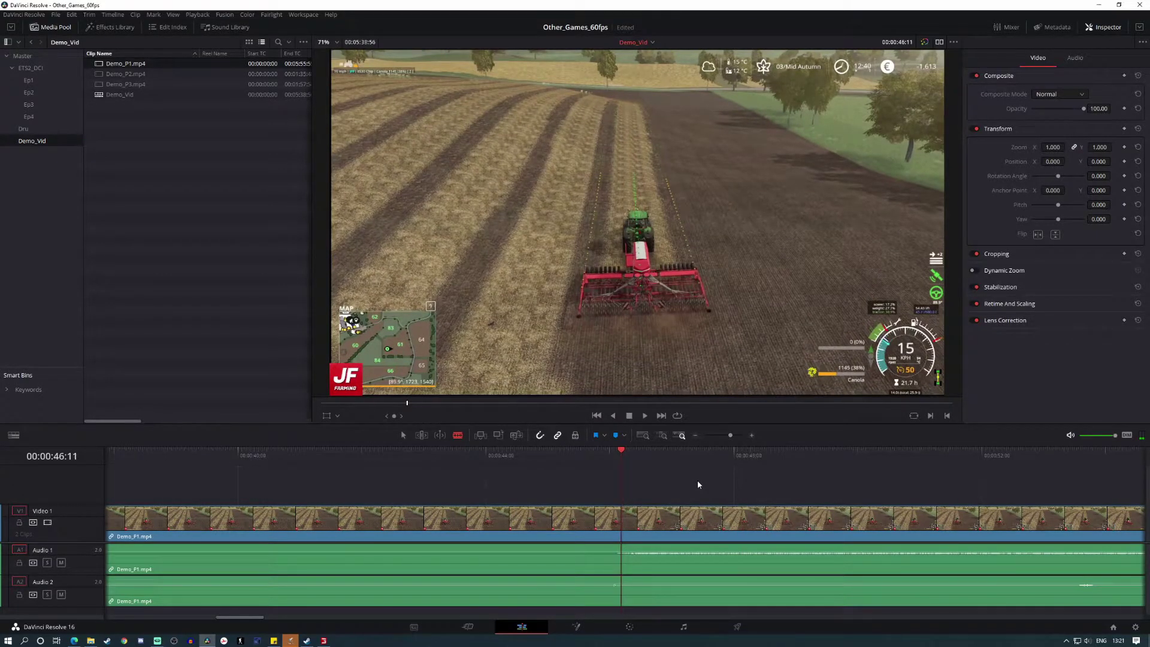
{"action": "key", "text": "Left"}
{"action": "key", "text": "Left"}
{"action": "key", "text": "Left"}
{"action": "key", "text": "Left"}
{"action": "key", "text": "Left"}
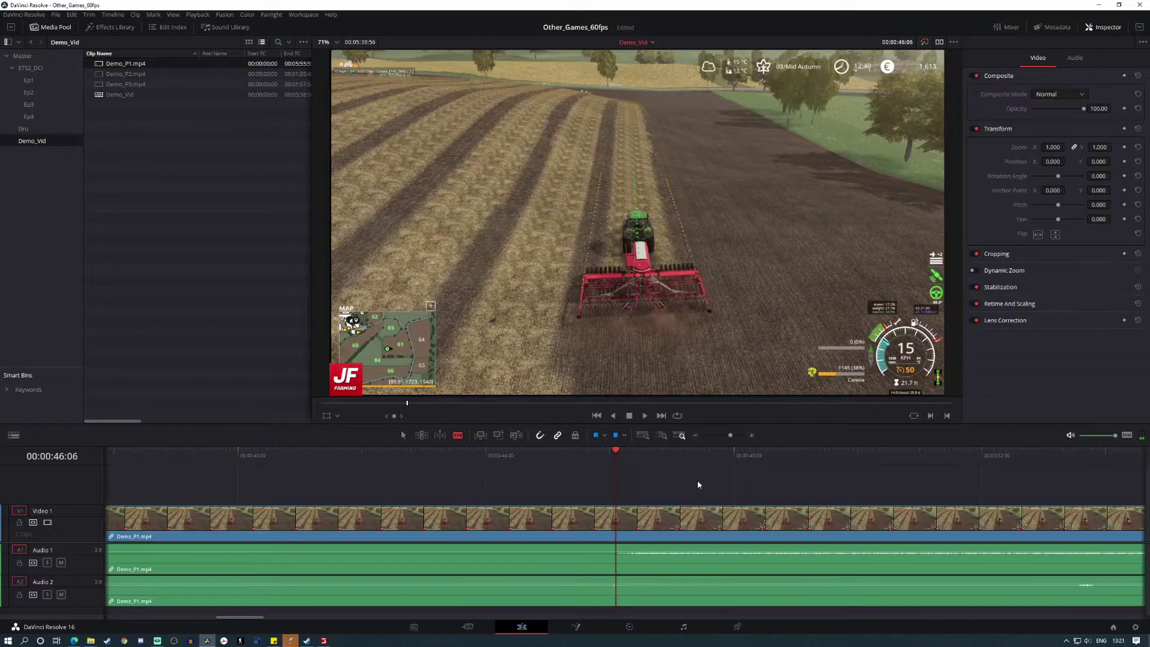
{"action": "key", "text": "Left"}
{"action": "key", "text": "Left"}
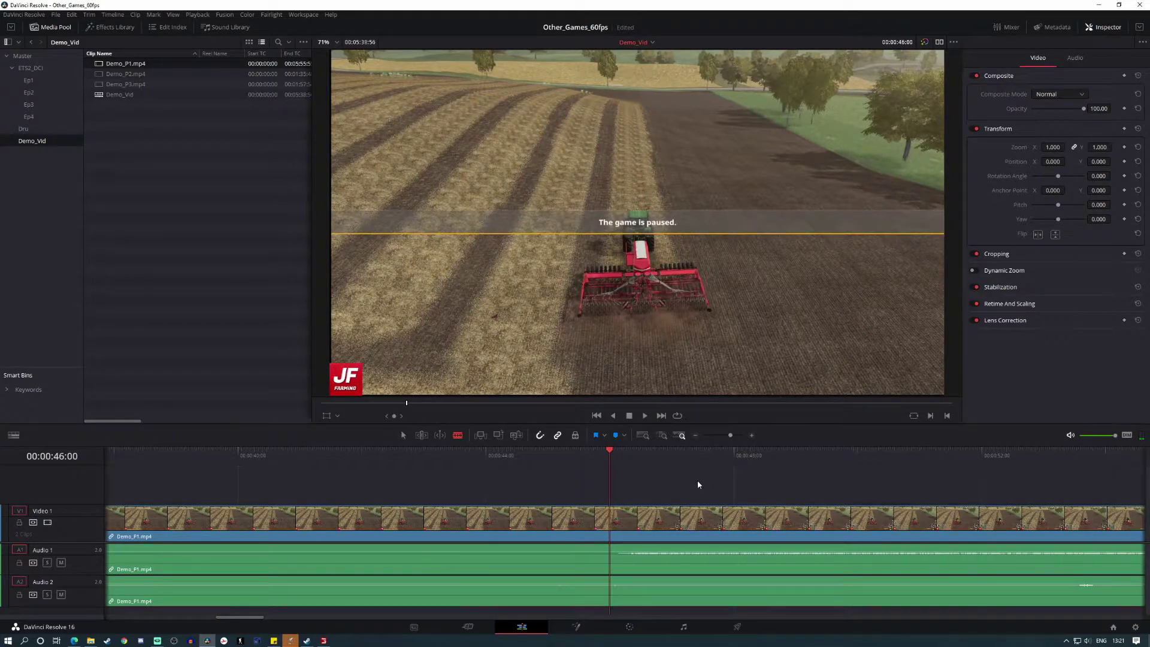
{"action": "key", "text": "Right"}
{"action": "key", "text": "ctrl+b"}
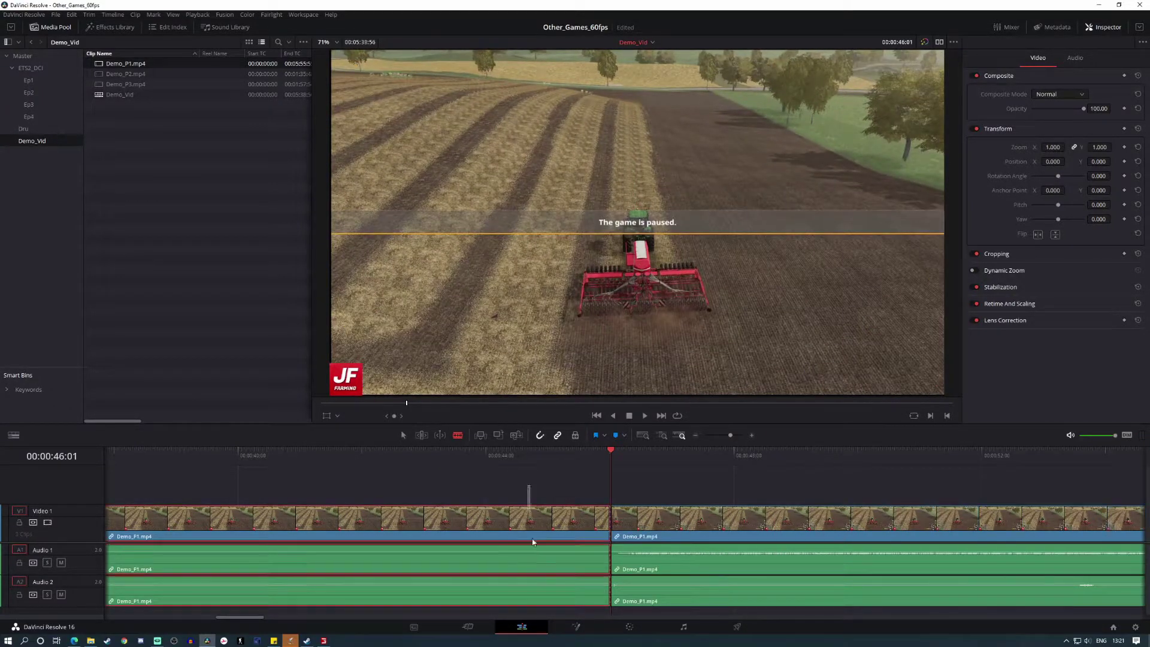
Ripple delete the paused-game section between the two cuts and play across the join to check it.
{"action": "left_click", "coordinate": [530, 588], "text": "ctrl"}
{"action": "key", "text": "Delete"}
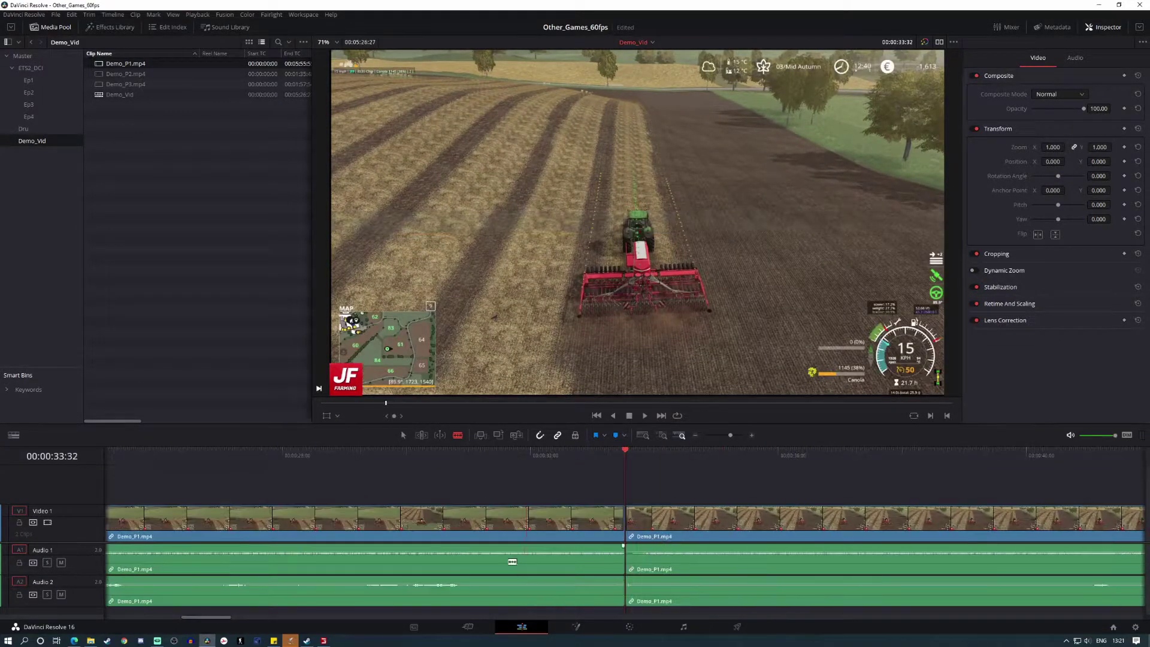
{"action": "left_click", "coordinate": [597, 456]}
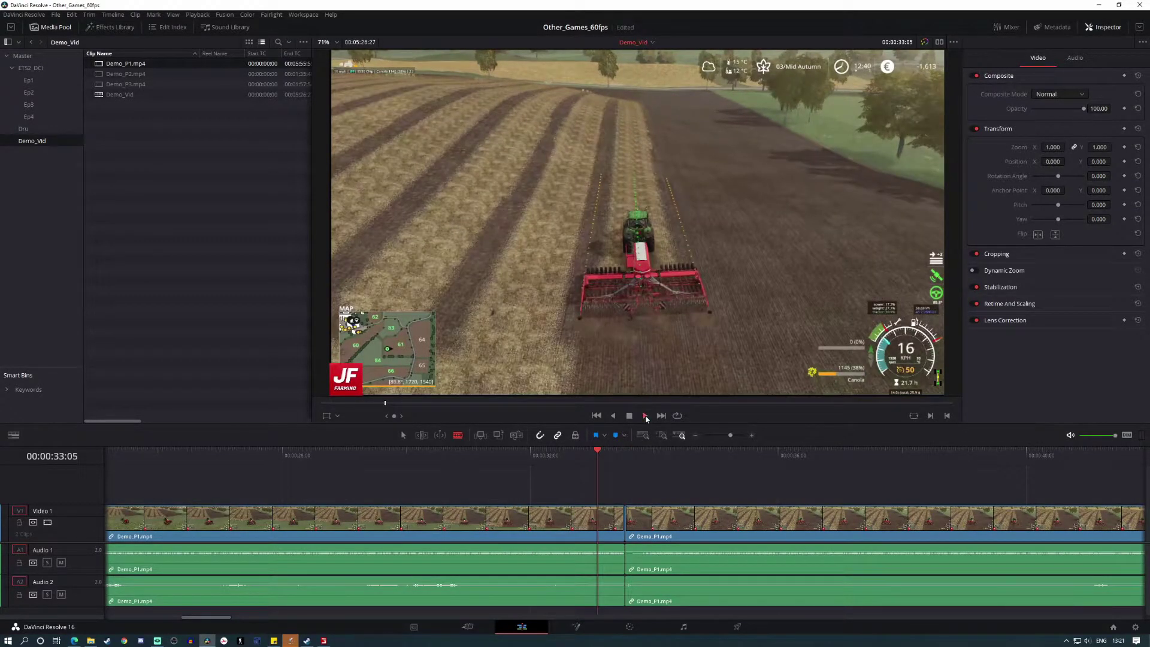
{"action": "left_click", "coordinate": [645, 415]}
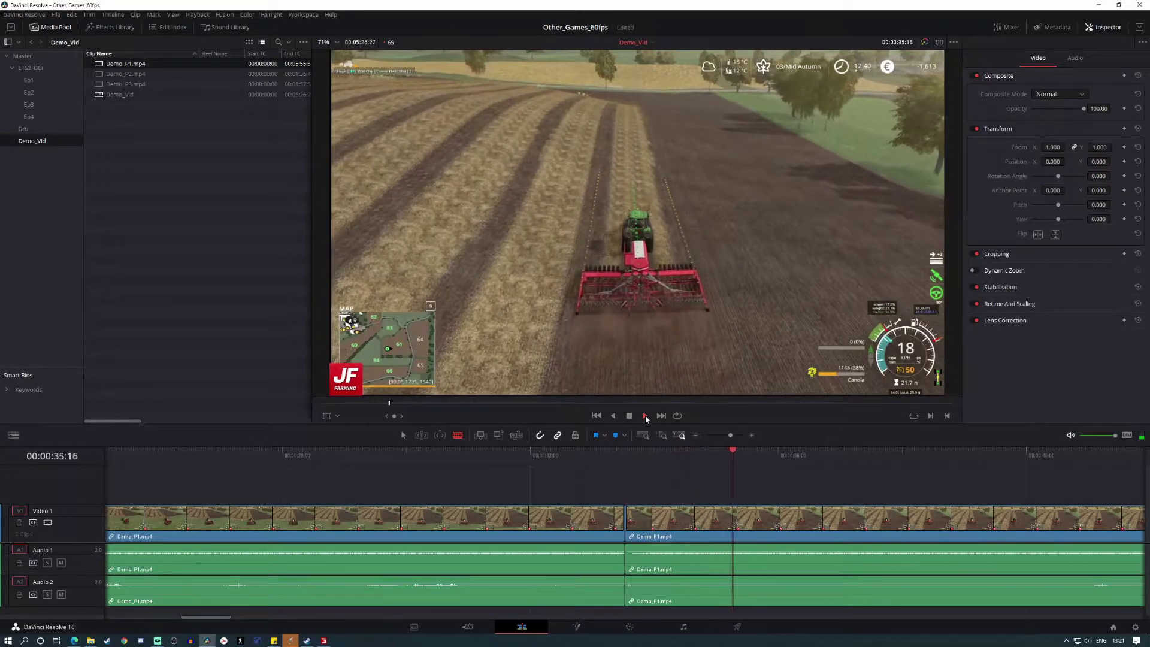
{"action": "left_click", "coordinate": [570, 457]}
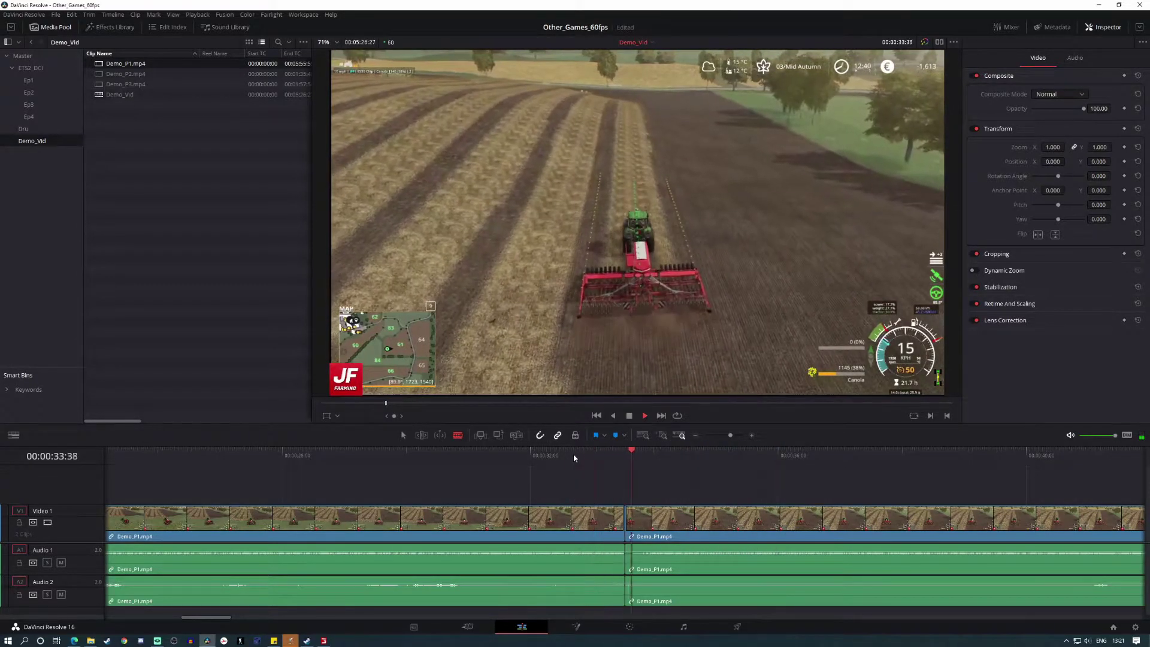
{"action": "left_click", "coordinate": [629, 415]}
Split the remaining Demo_P1.mp4 footage with the Blade at 00:01:33:05, where the section without speech starts.
{"action": "left_click", "coordinate": [695, 436]}
{"action": "left_click", "coordinate": [695, 436]}
{"action": "left_click", "coordinate": [695, 435]}
{"action": "left_click", "coordinate": [695, 436]}
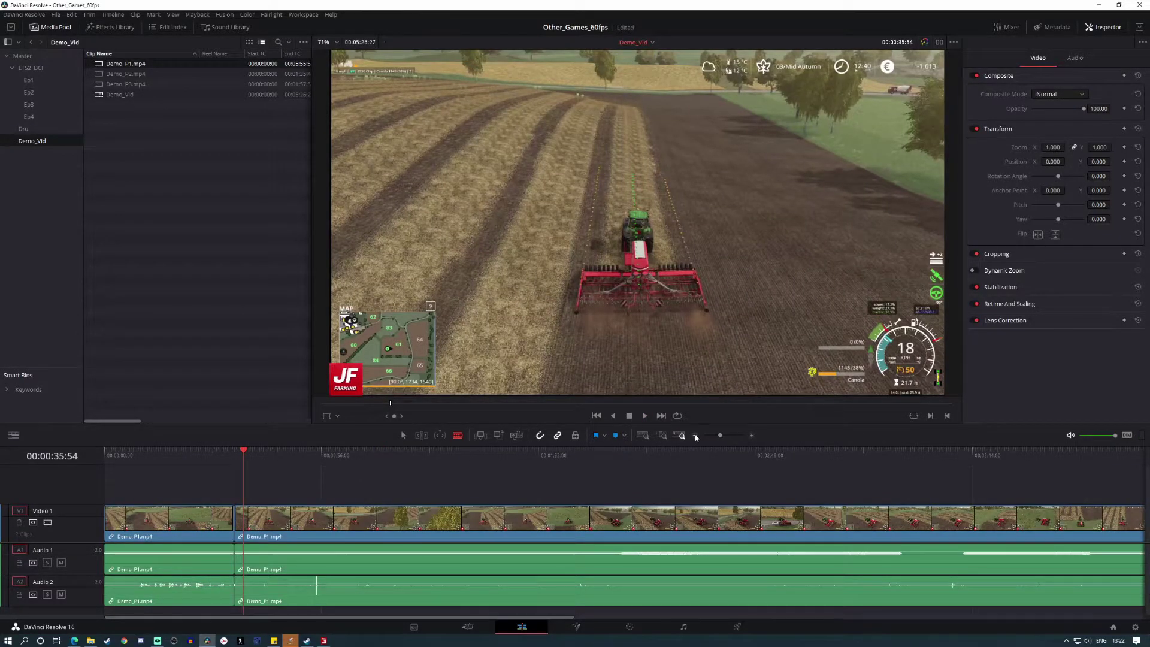
{"action": "left_click_drag", "start_coordinate": [590, 455], "coordinate": [465, 452]}
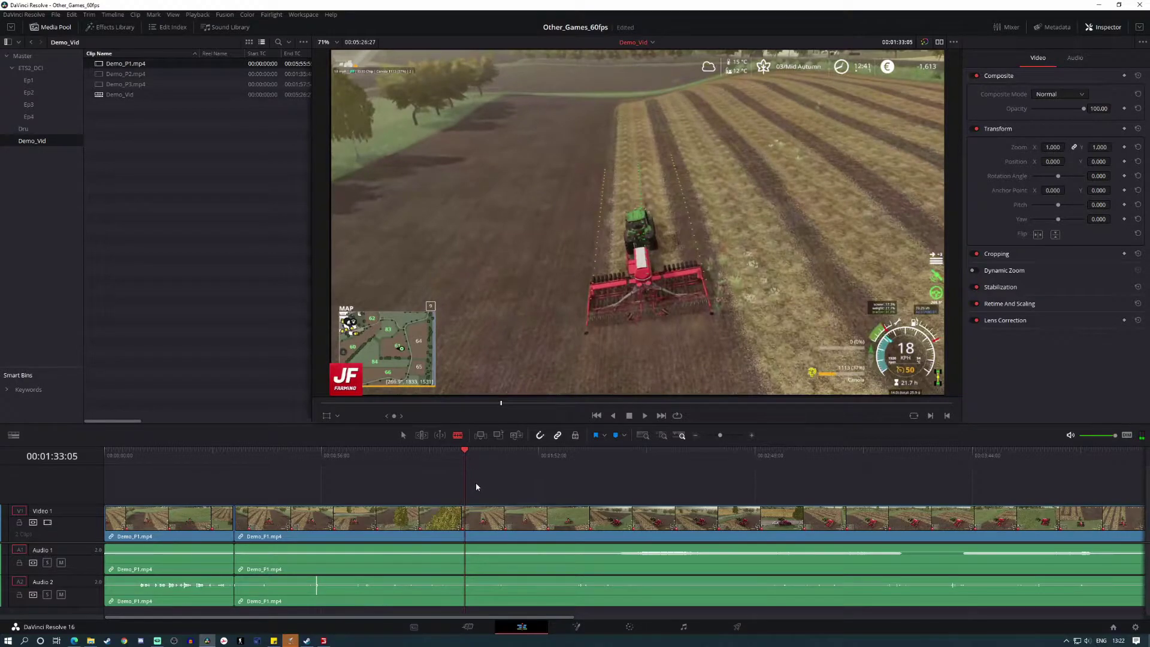
{"action": "left_click", "coordinate": [468, 517]}
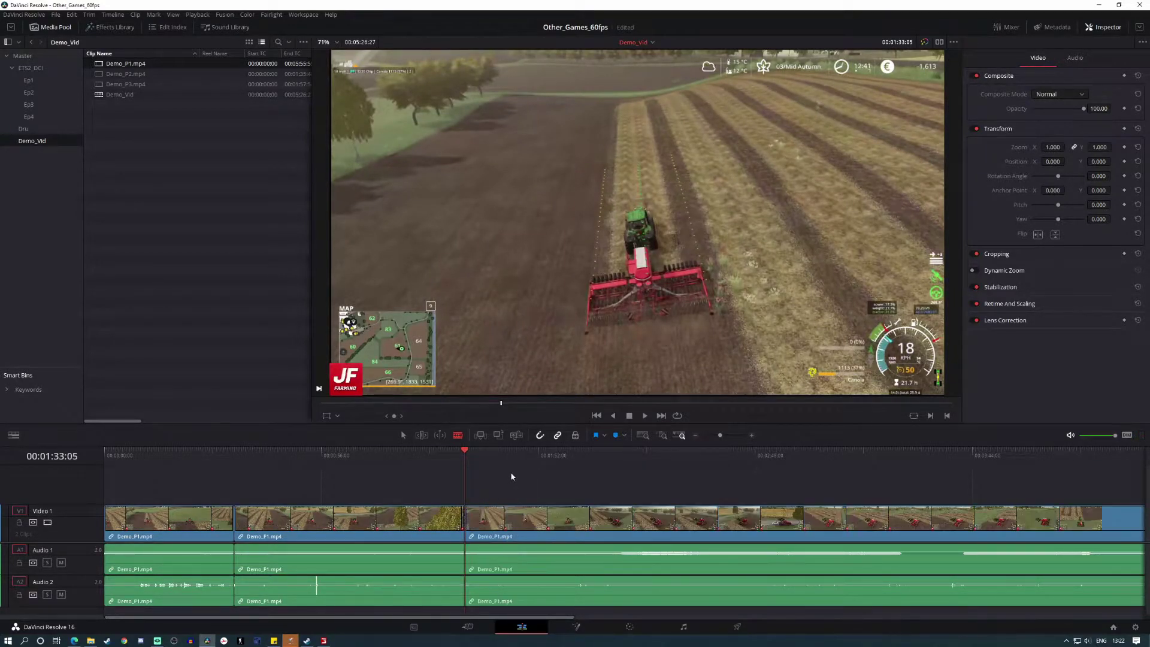
Split Demo_P1.mp4 near its end at 00:04:54:14 and delete the footage after the cut.
{"action": "mouse_move", "coordinate": [486, 456]}
{"action": "left_mouse_down"}
{"action": "mouse_move", "coordinate": [893, 489]}
{"action": "mouse_move", "coordinate": [1141, 488]}
{"action": "mouse_move", "coordinate": [768, 483]}
{"action": "mouse_move", "coordinate": [1009, 484]}
{"action": "mouse_move", "coordinate": [975, 490]}
{"action": "mouse_move", "coordinate": [933, 476]}
{"action": "left_mouse_up"}
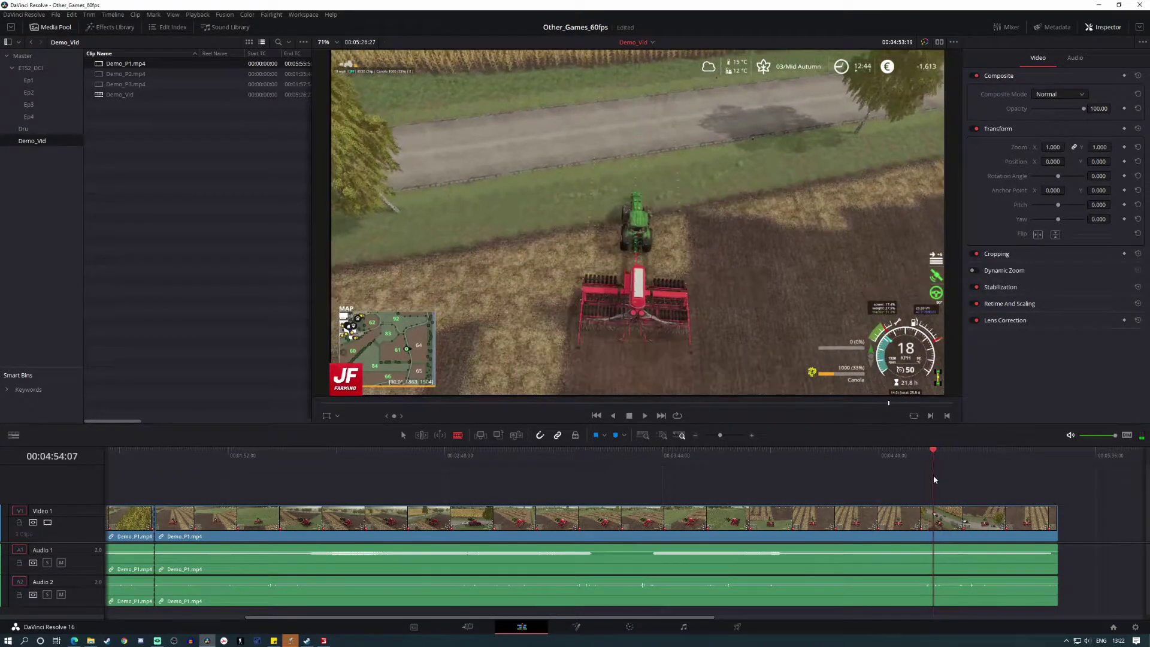
{"action": "left_click", "coordinate": [933, 523]}
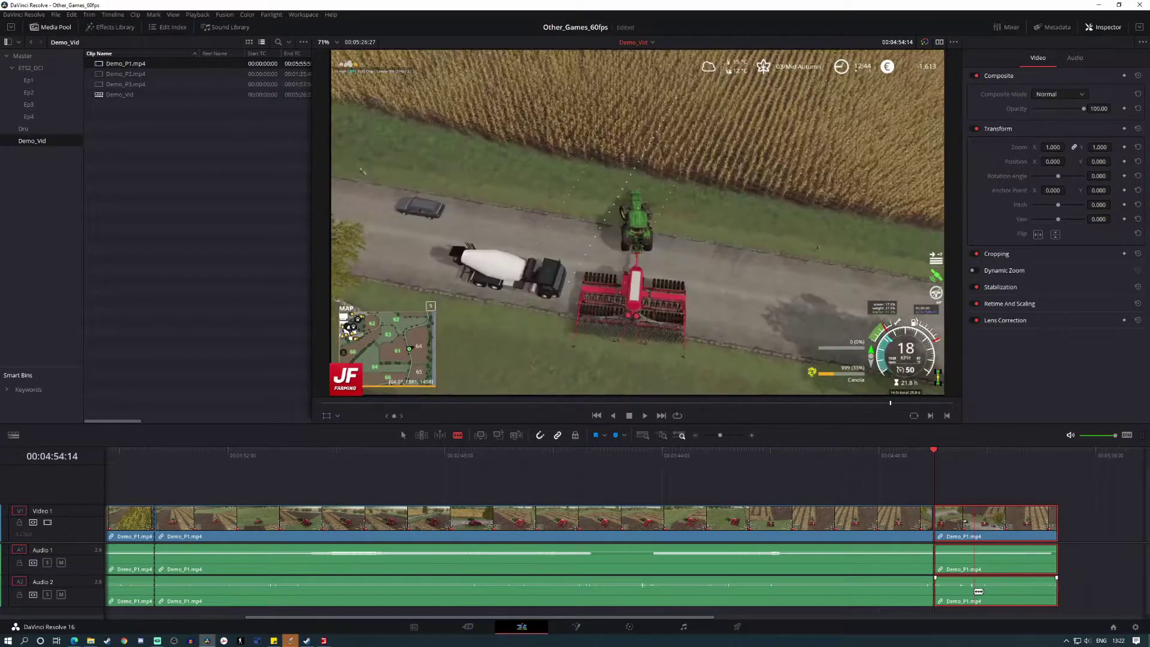
{"action": "key", "text": "Delete"}
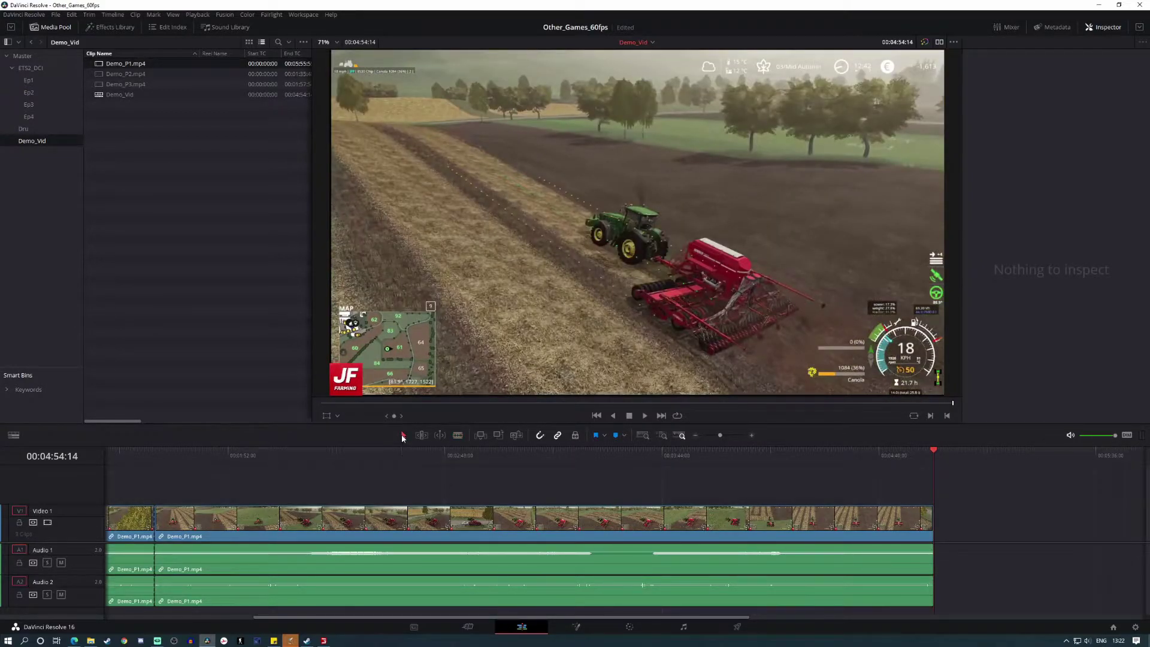
{"action": "right_click", "coordinate": [495, 524]}
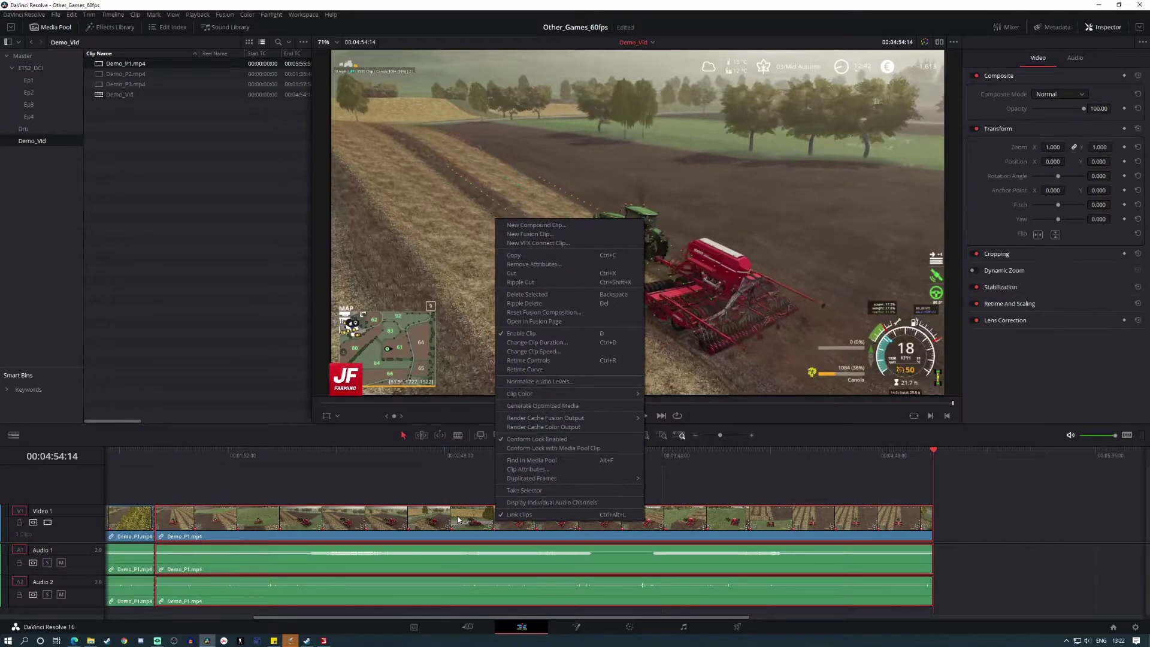
{"action": "left_click", "coordinate": [556, 352]}
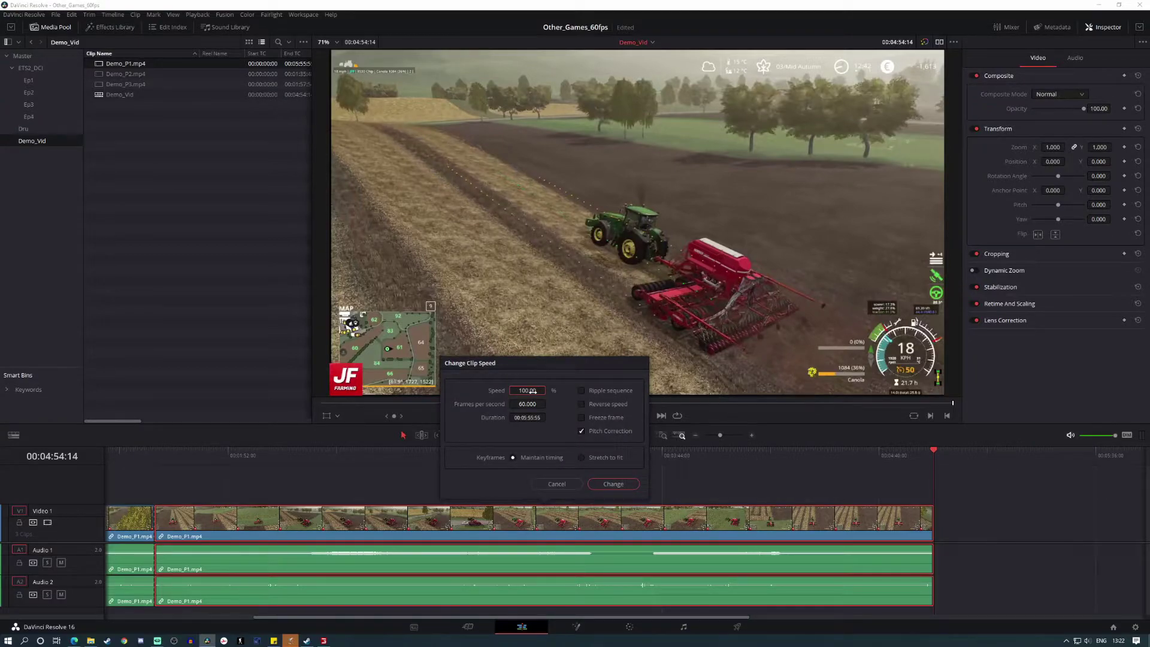
{"action": "type", "text": "600"}
{"action": "left_click", "coordinate": [548, 488]}
Play the end of the last Demo_P1.mp4 section at its original speed.
{"action": "left_click", "coordinate": [821, 481]}
{"action": "left_click", "coordinate": [914, 451]}
{"action": "left_click", "coordinate": [645, 415]}
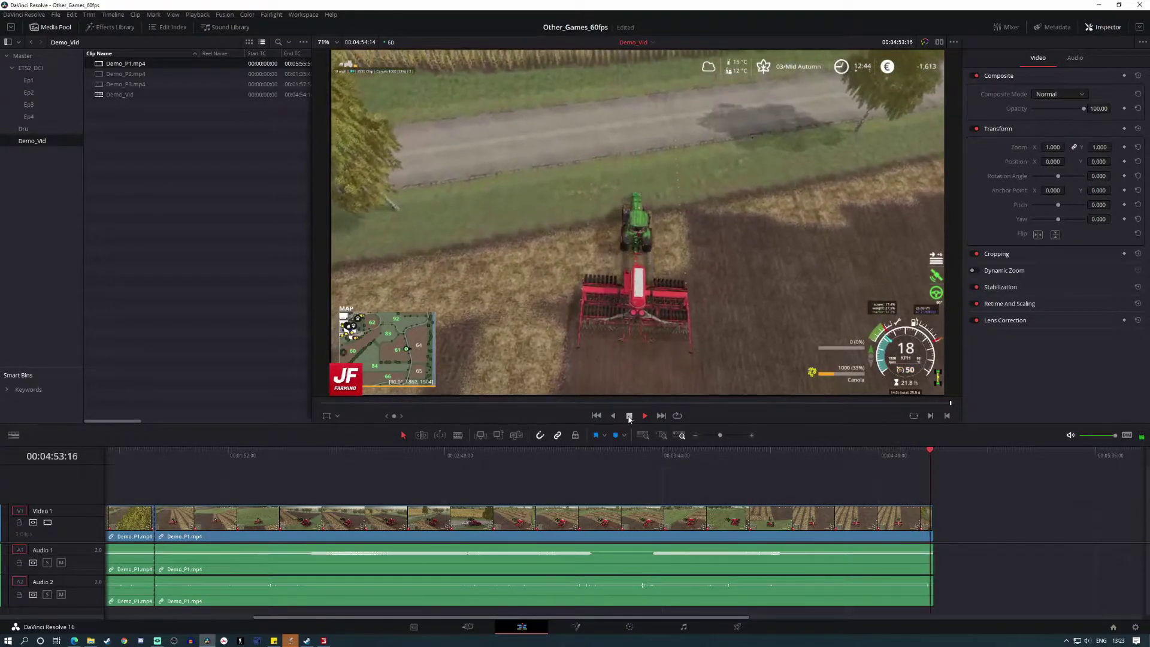
{"action": "left_click", "coordinate": [629, 416]}
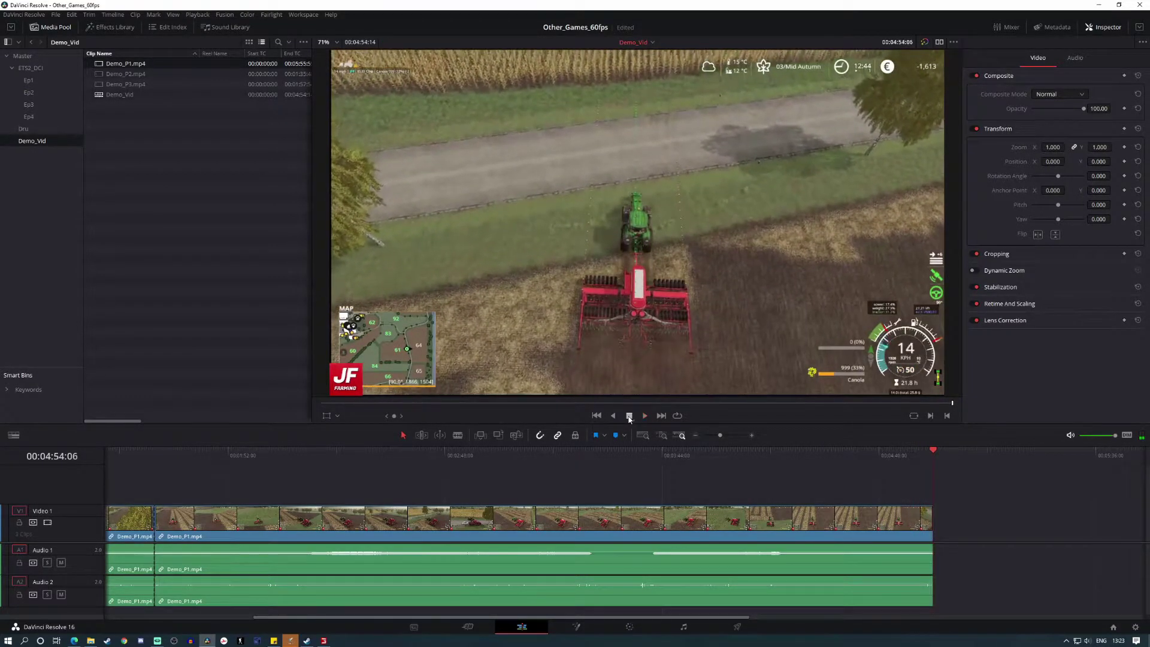
Set the clip speed of the last Demo_P1.mp4 section to 600%.
{"action": "right_click", "coordinate": [640, 510]}
{"action": "left_click", "coordinate": [695, 335]}
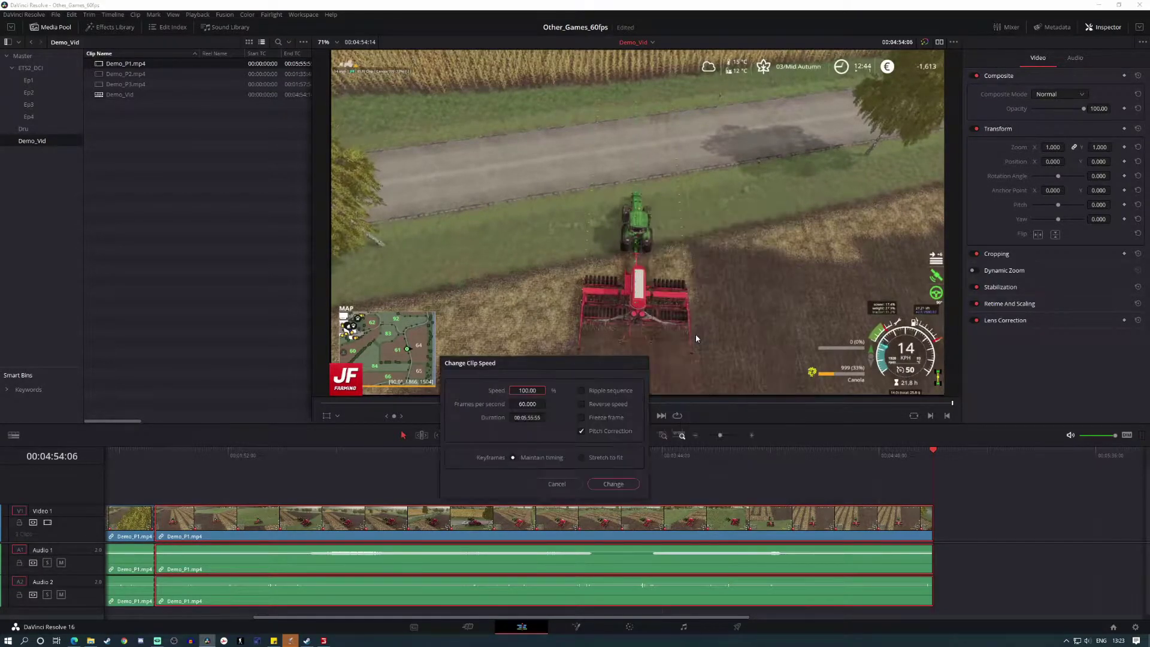
{"action": "type", "text": "600"}
{"action": "key", "text": "Return"}
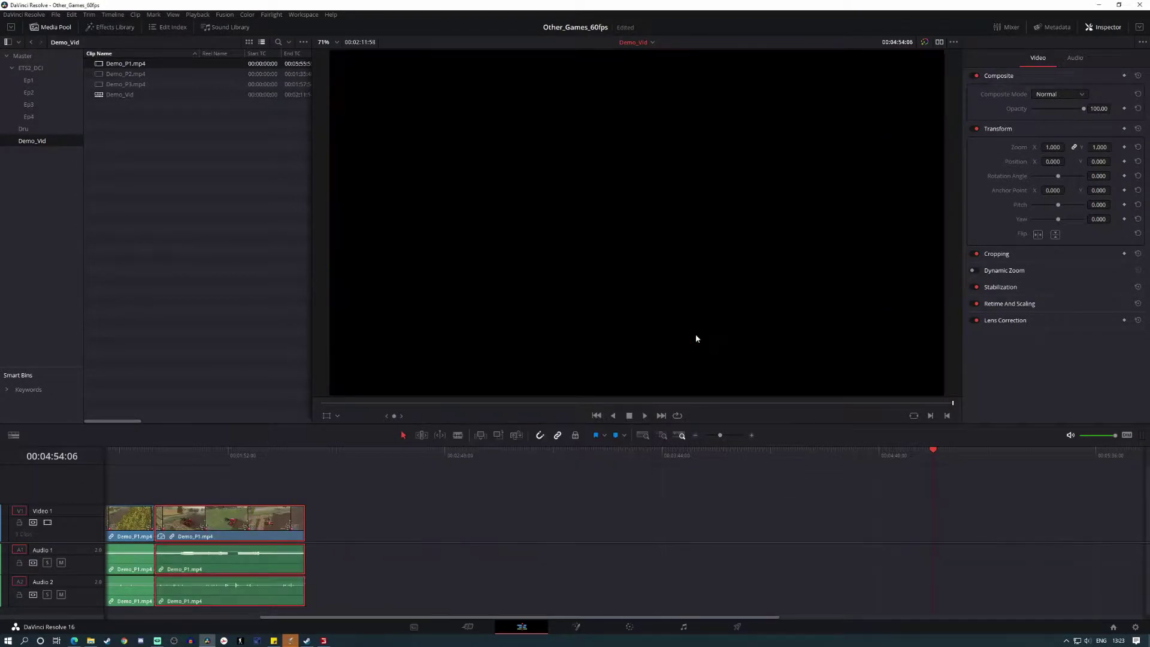
Play the end of the sped-up Demo_P1.mp4 section, then undo its speed change.
{"action": "left_click", "coordinate": [196, 487]}
{"action": "left_click", "coordinate": [288, 458]}
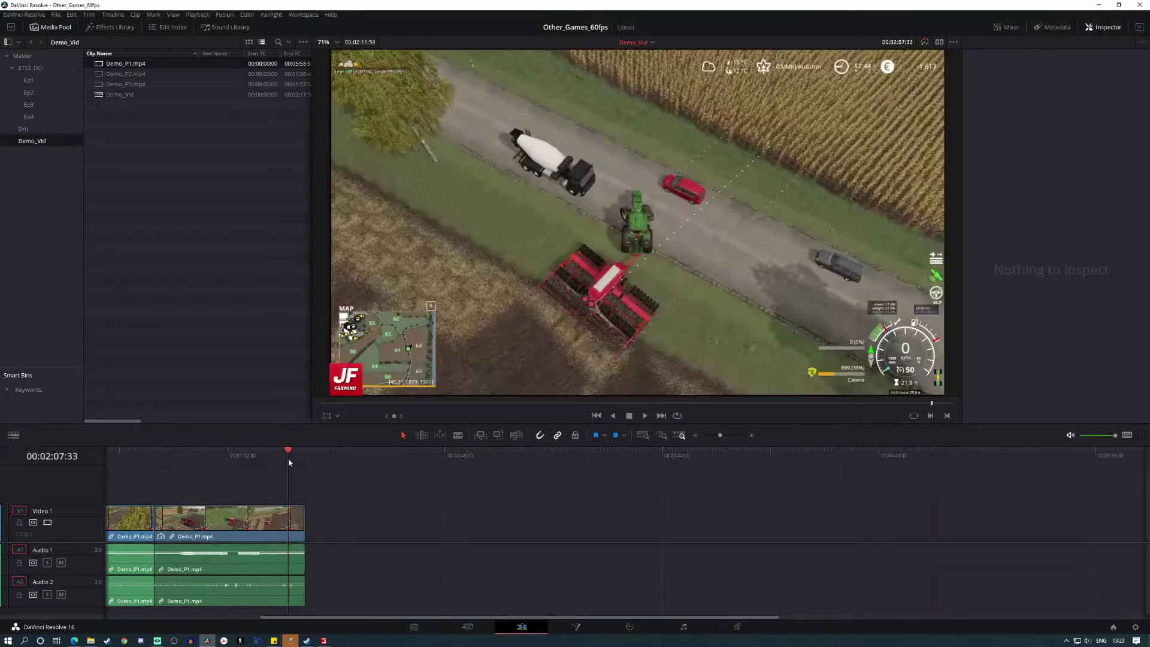
{"action": "left_click", "coordinate": [279, 454]}
{"action": "left_click", "coordinate": [645, 415]}
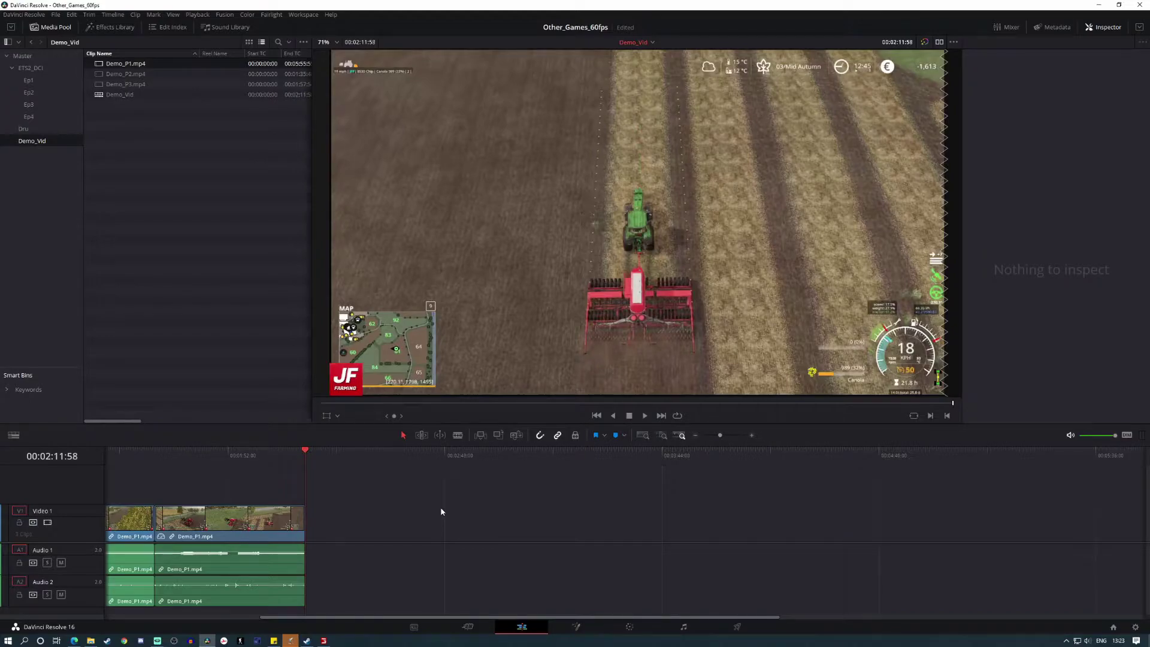
{"action": "key", "text": "ctrl+z"}
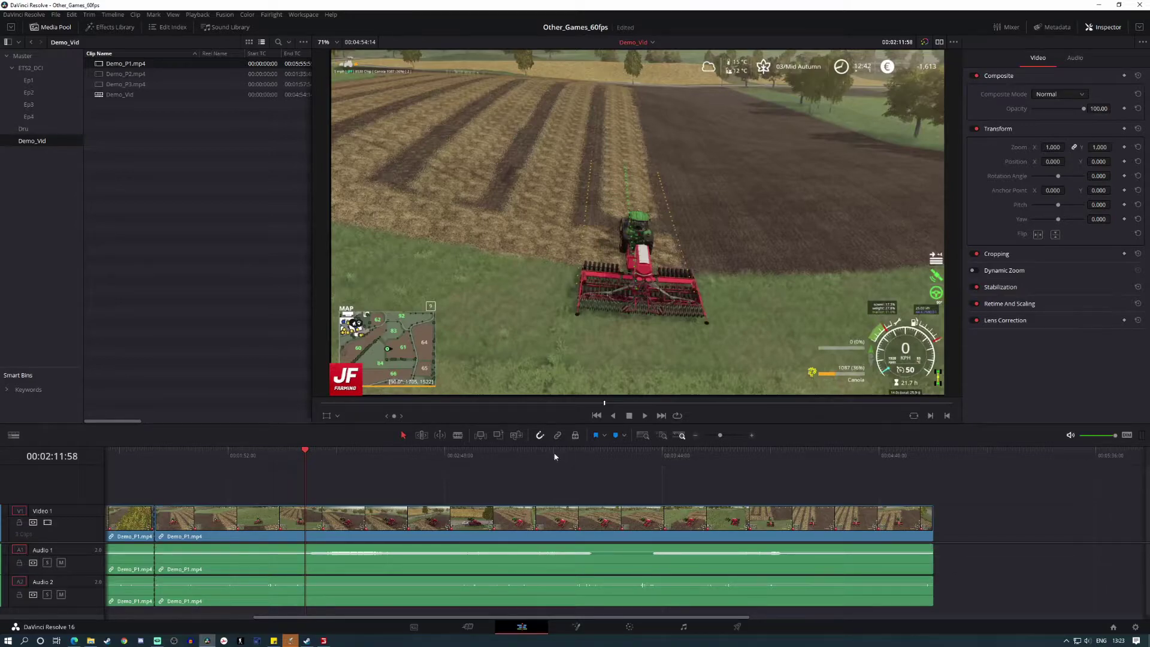
With linked selection off, delete only the Audio 2 part of the last Demo_P1.mp4 section.
{"action": "left_click", "coordinate": [536, 597]}
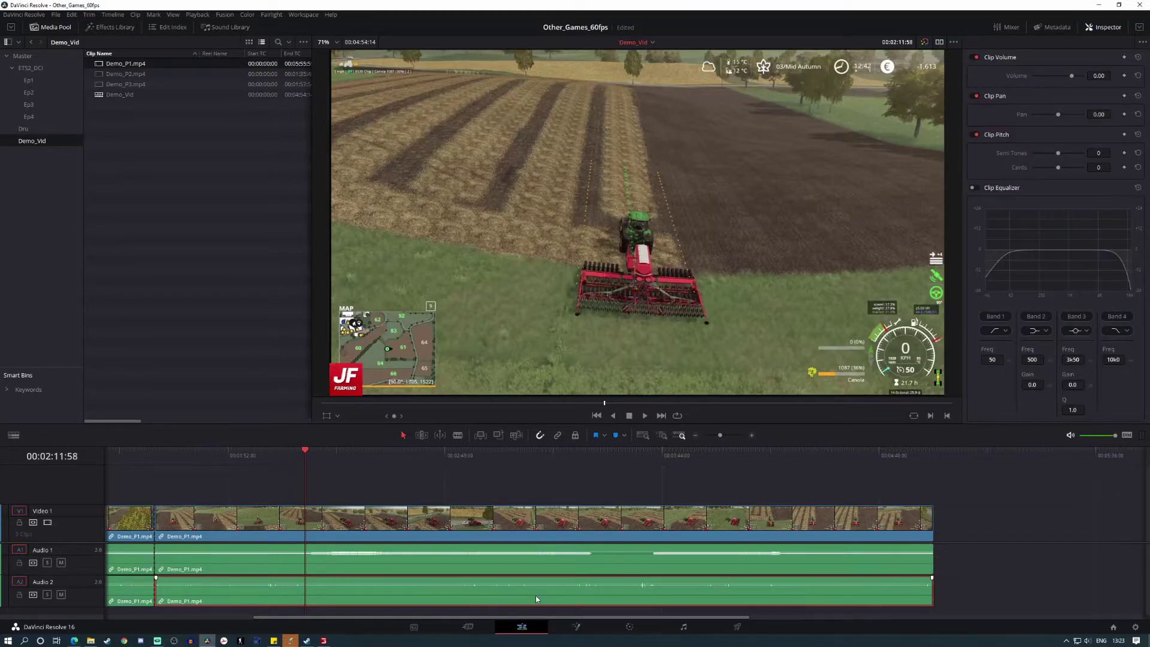
{"action": "key", "text": "Delete"}
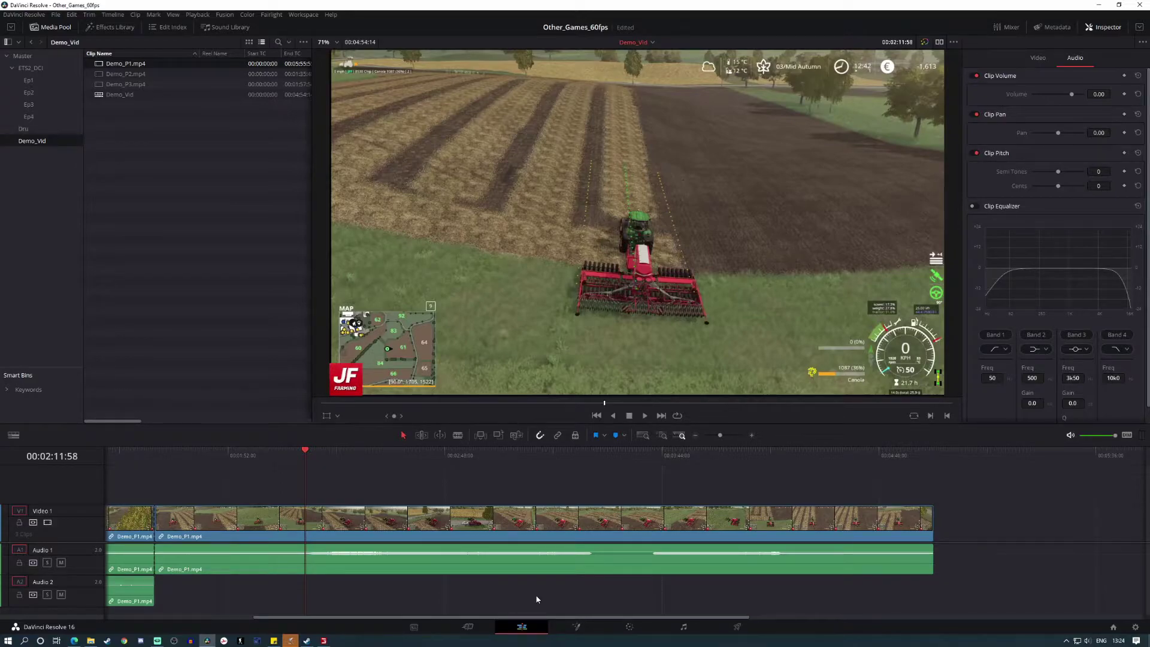
Delete the Audio 1 part of the last Demo_P1.mp4 section, then undo both audio deletions.
{"action": "left_click", "coordinate": [532, 570]}
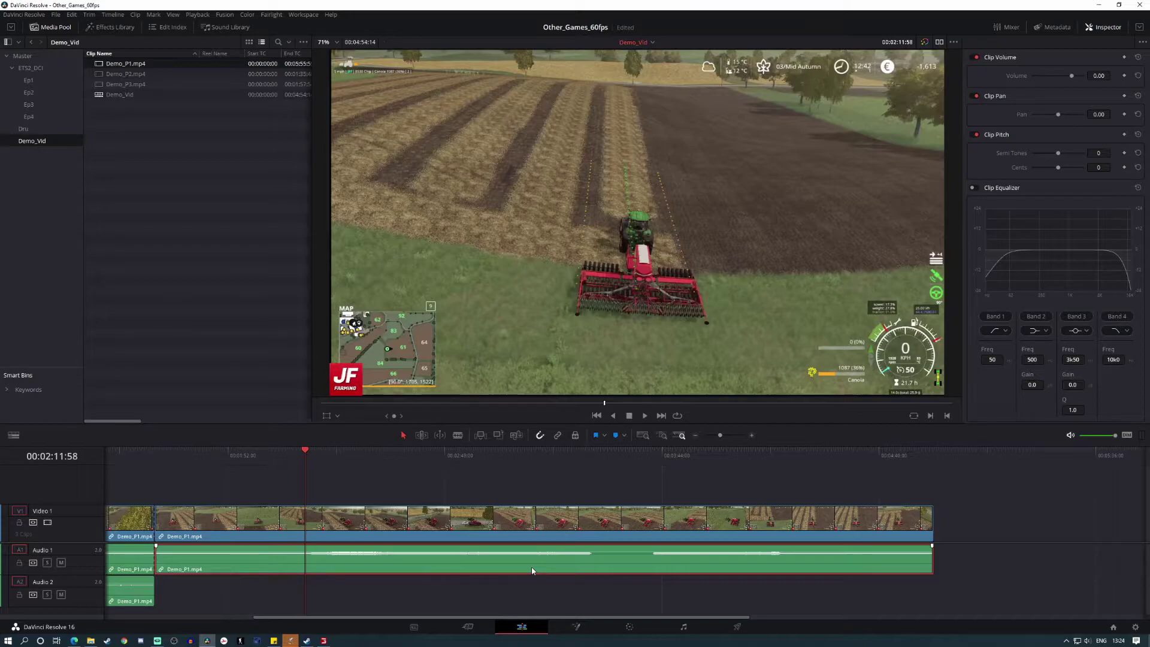
{"action": "key", "text": "Delete"}
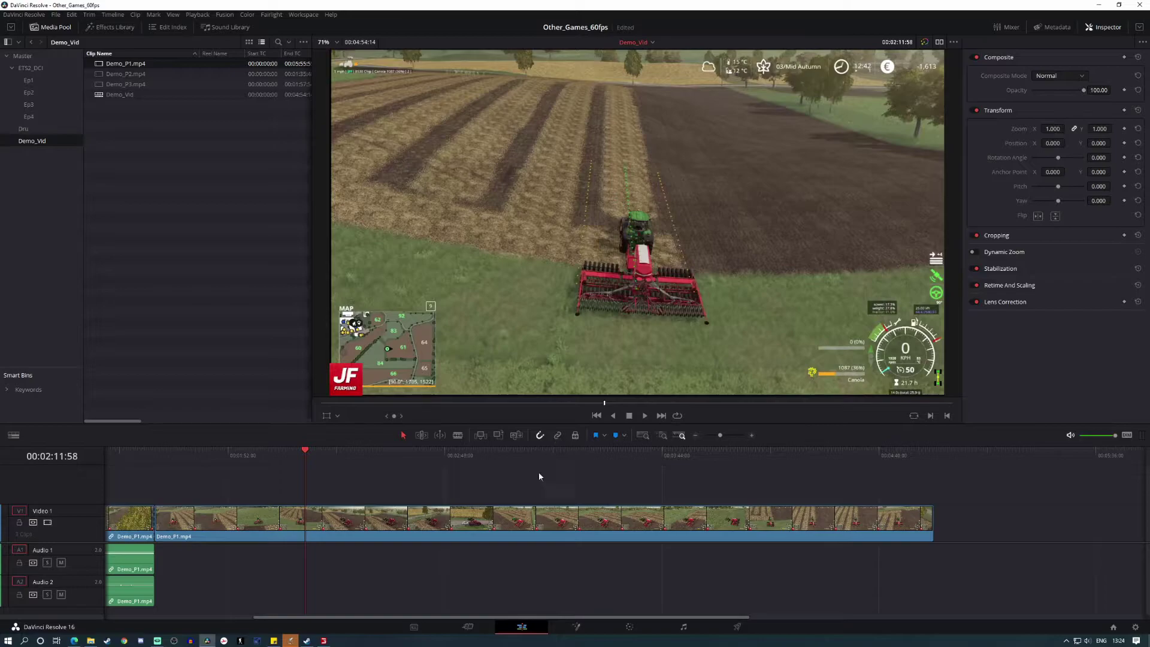
{"action": "key", "text": "ctrl+z"}
{"action": "key", "text": "ctrl+z"}
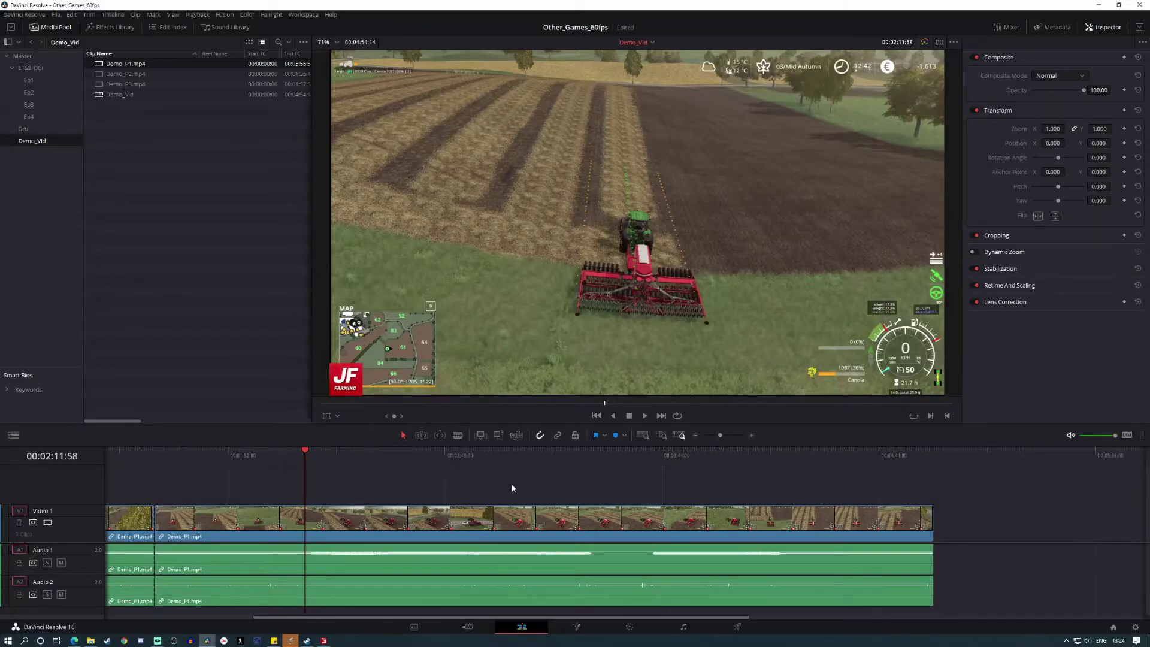
{"action": "left_click_drag", "start_coordinate": [511, 483], "coordinate": [506, 596]}
{"action": "right_click", "coordinate": [502, 511]}
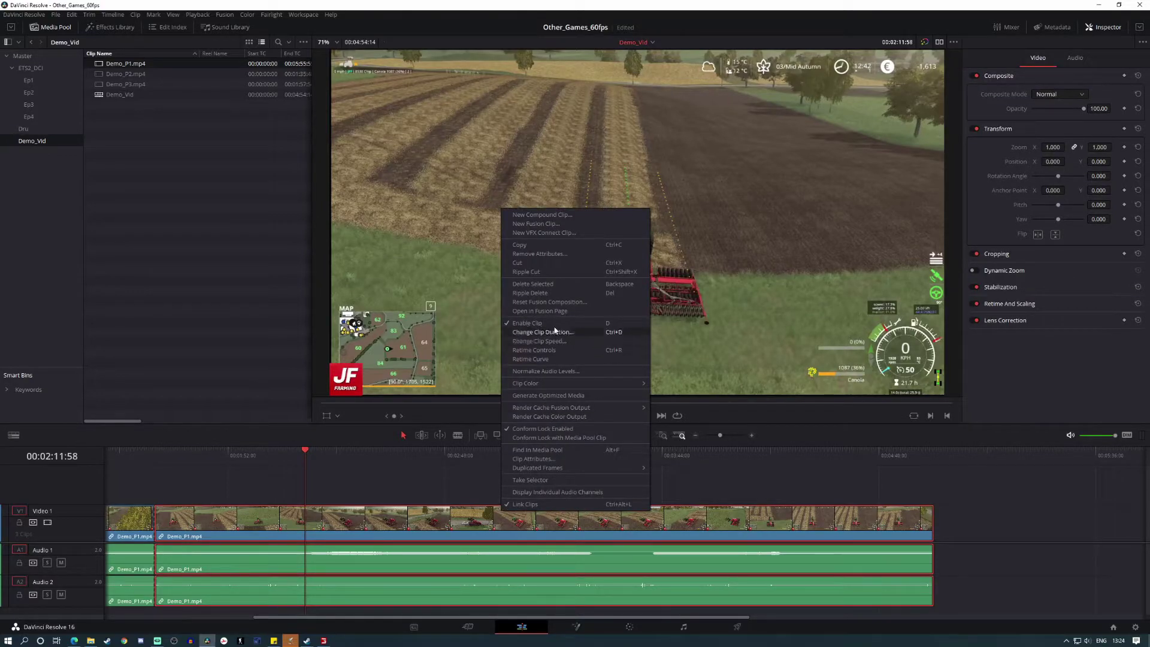
{"action": "left_click", "coordinate": [555, 217]}
{"action": "left_click", "coordinate": [578, 394]}
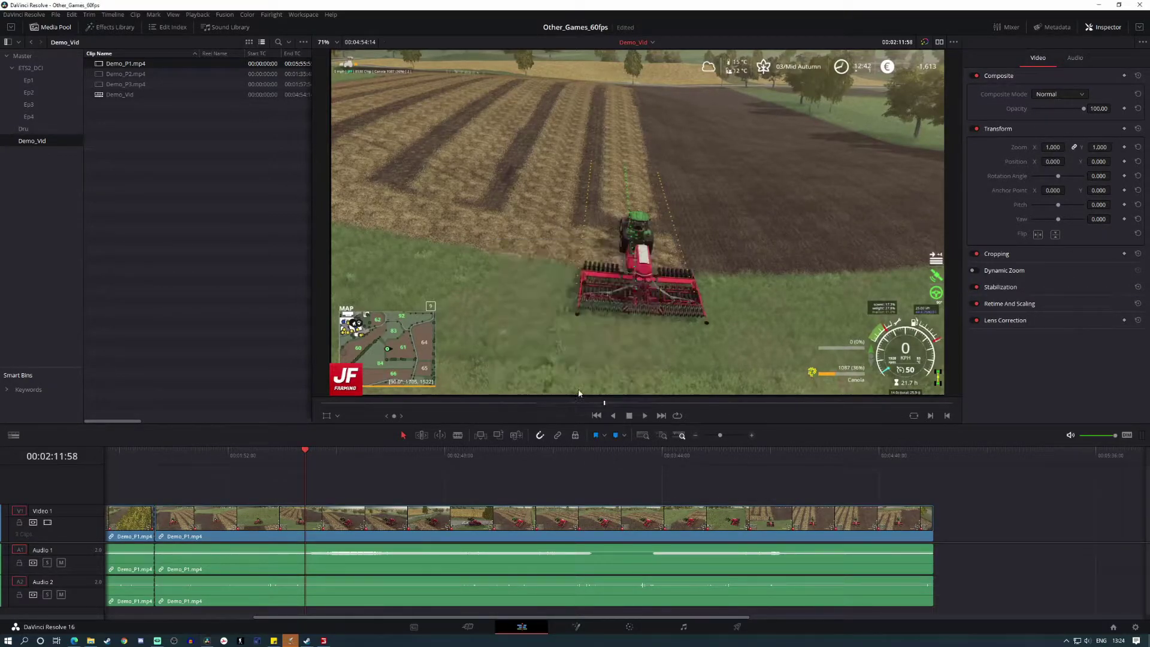
{"action": "right_click", "coordinate": [456, 522]}
{"action": "key", "text": "Escape"}
Combine the video and both audio parts of the last Demo_P1.mp4 section into a compound clip, then undo it.
{"action": "left_click_drag", "start_coordinate": [417, 483], "coordinate": [419, 590]}
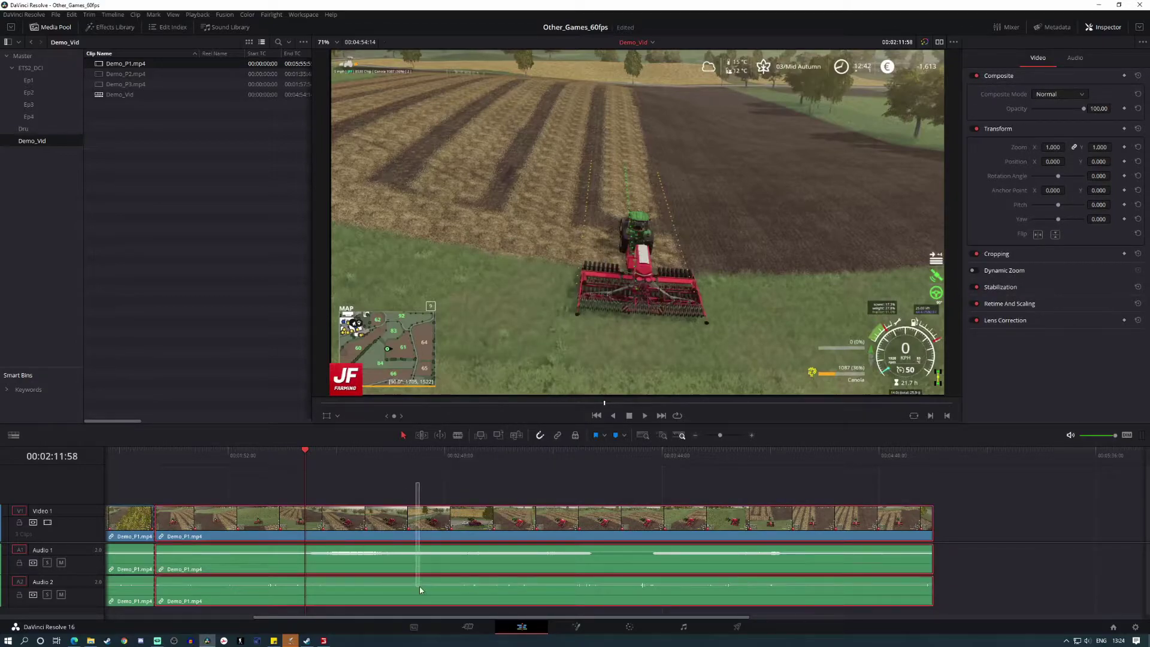
{"action": "right_click", "coordinate": [427, 522]}
{"action": "left_click", "coordinate": [538, 220]}
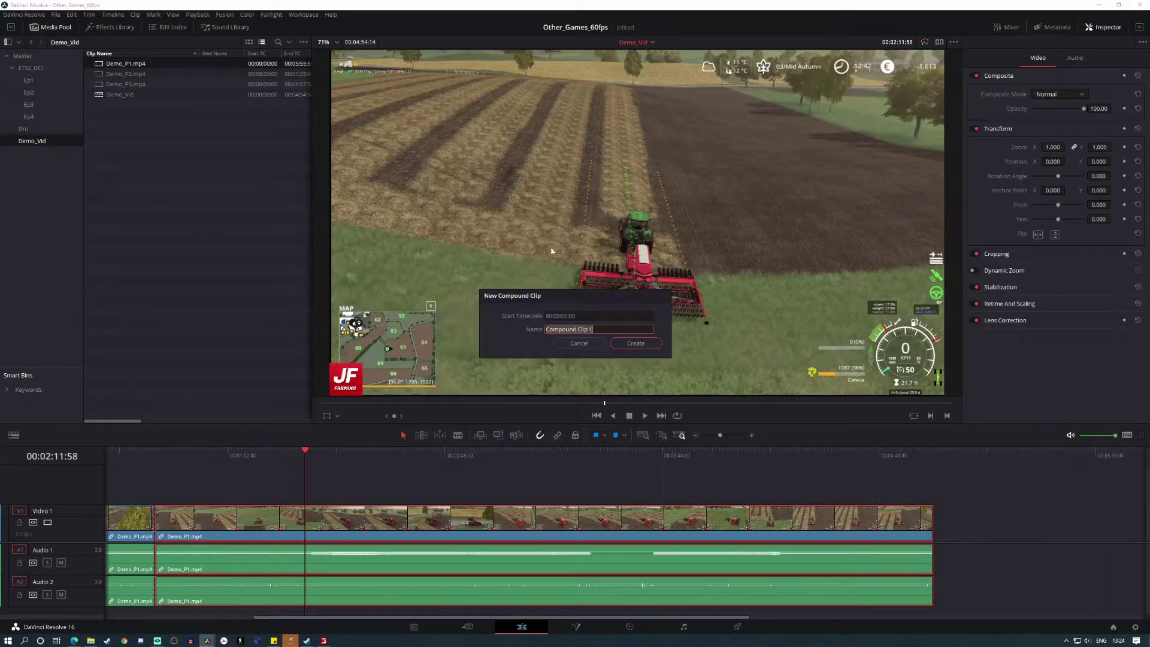
{"action": "left_click", "coordinate": [636, 343]}
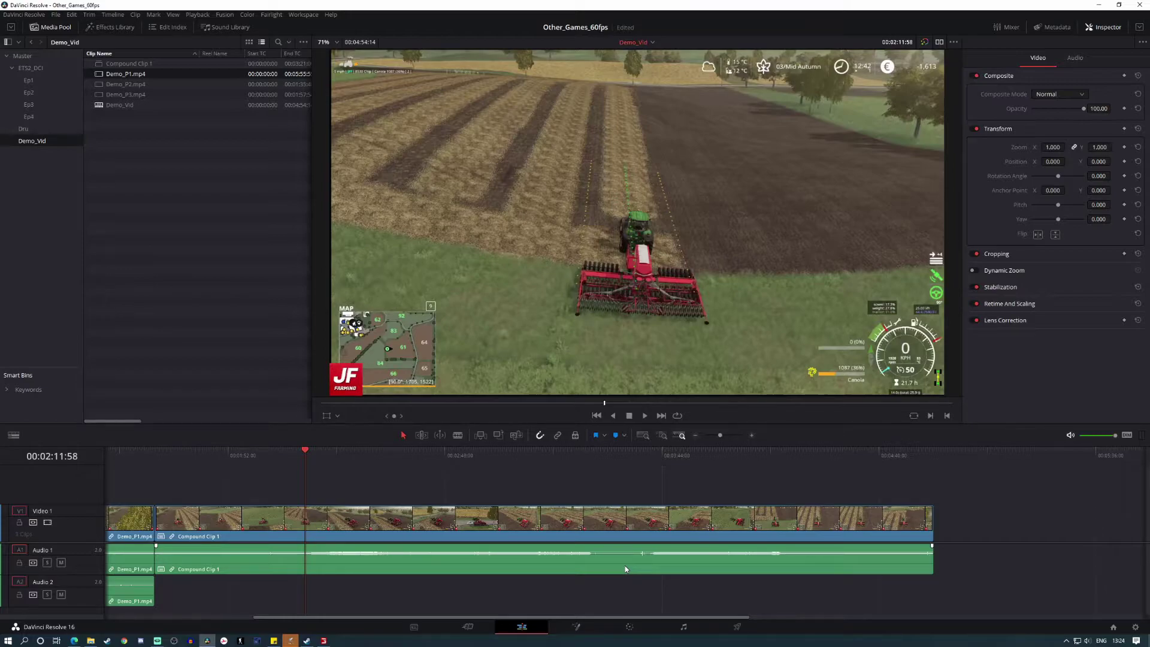
{"action": "key", "text": "ctrl+z"}
Delete the Audio 2 part of the last Demo_P1.mp4 section and combine its video and Audio 1 into a compound clip.
{"action": "left_click", "coordinate": [552, 601]}
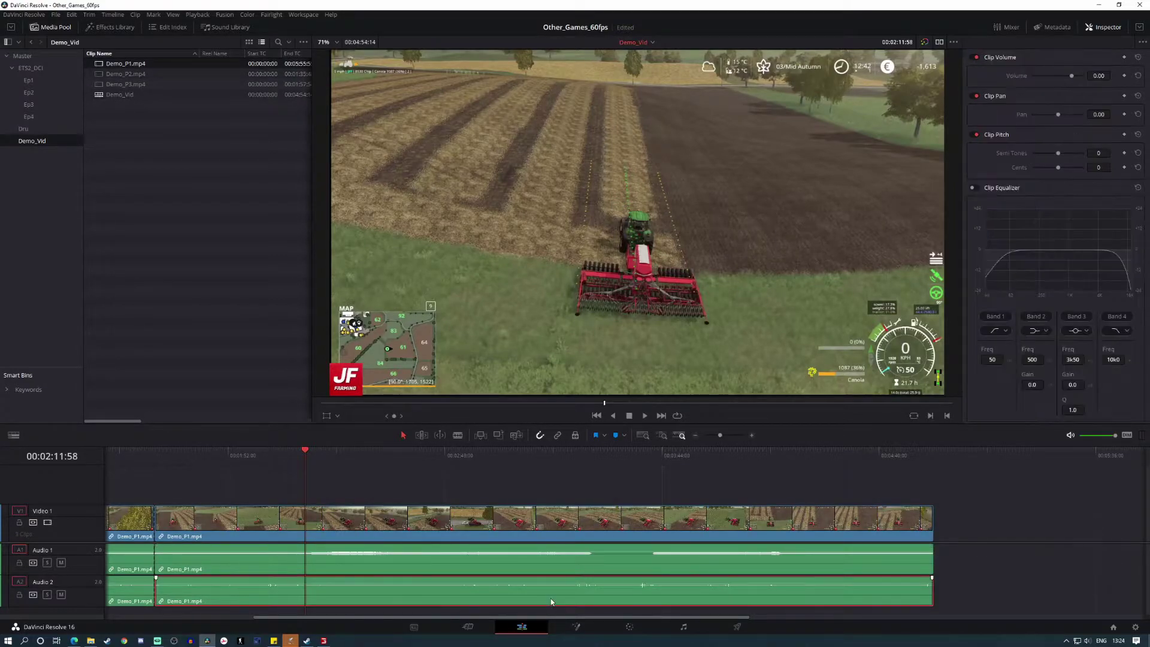
{"action": "key", "text": "Delete"}
{"action": "left_click", "coordinate": [532, 565]}
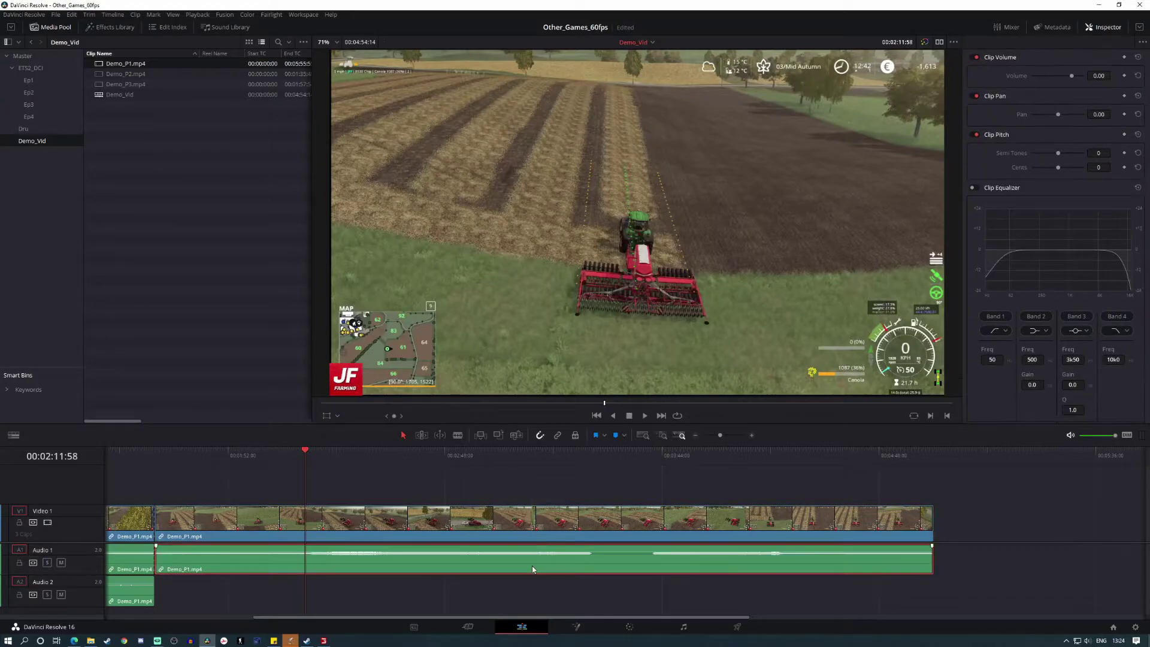
{"action": "left_click_drag", "start_coordinate": [532, 481], "coordinate": [570, 559]}
{"action": "right_click", "coordinate": [573, 517]}
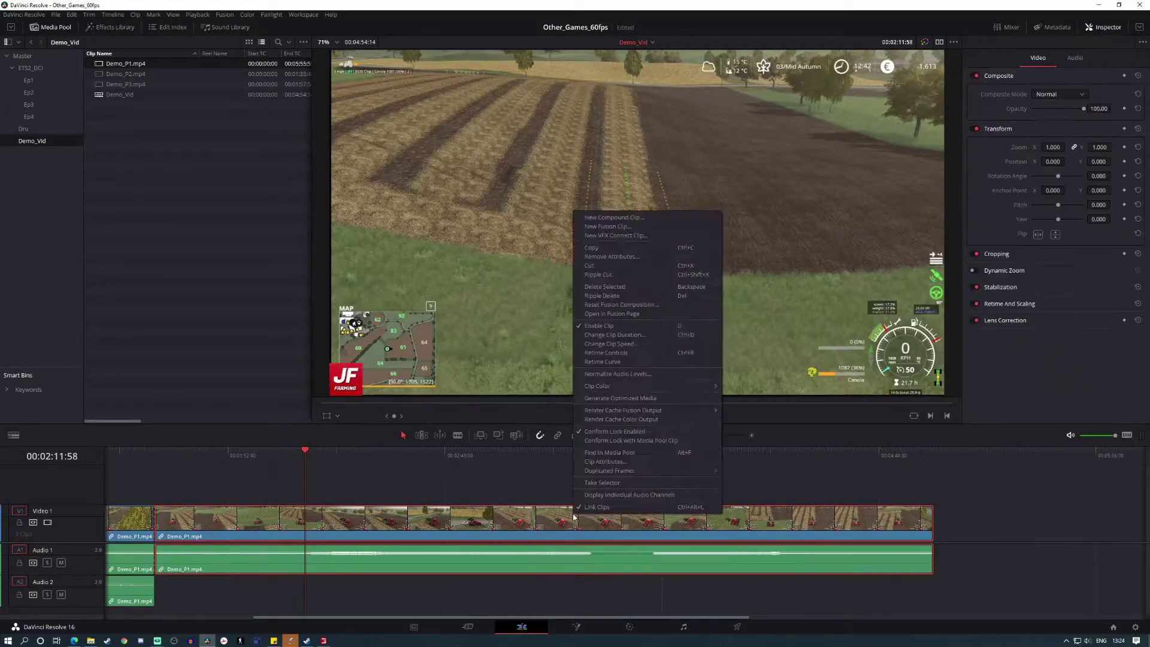
{"action": "left_click", "coordinate": [604, 217]}
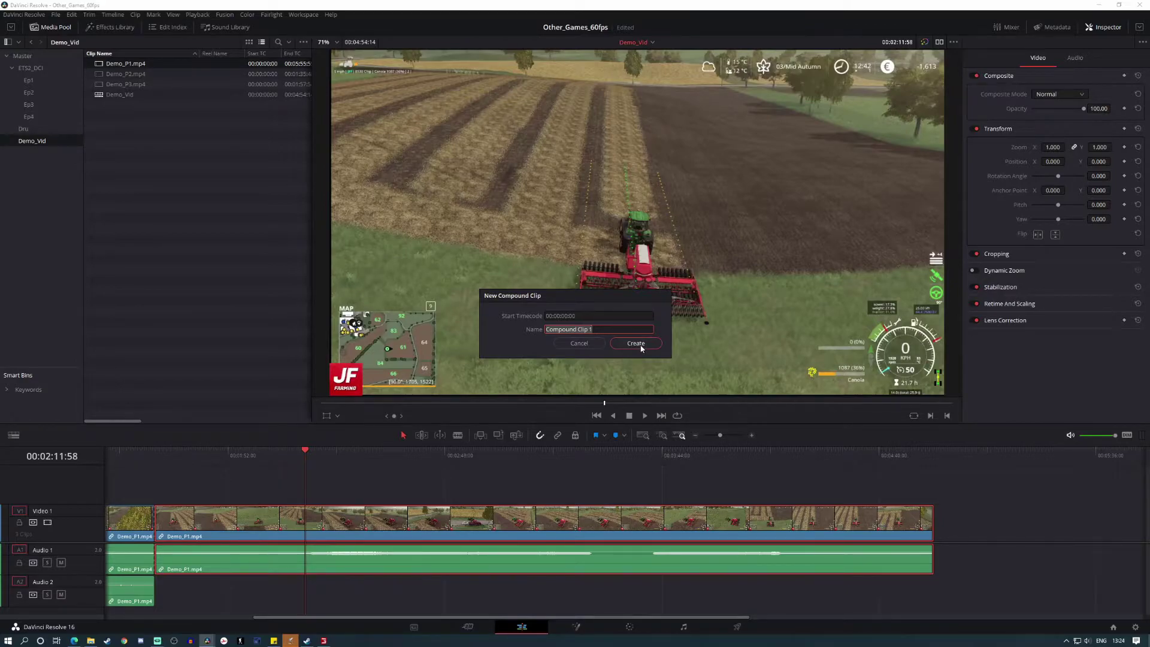
{"action": "left_click", "coordinate": [636, 343]}
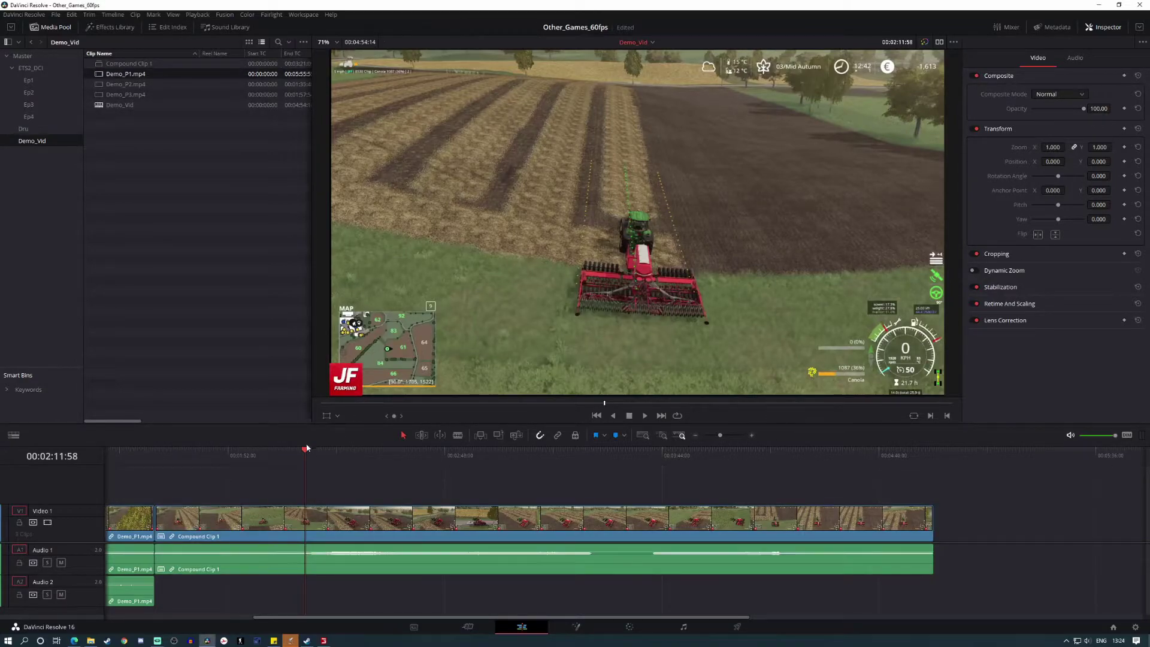
Split Compound Clip 1 at 00:02:14:38.
{"action": "mouse_move", "coordinate": [306, 450]}
{"action": "left_mouse_down"}
{"action": "mouse_move", "coordinate": [208, 453]}
{"action": "mouse_move", "coordinate": [316, 459]}
{"action": "left_mouse_up"}
{"action": "left_click", "coordinate": [751, 435]}
{"action": "left_click", "coordinate": [752, 436]}
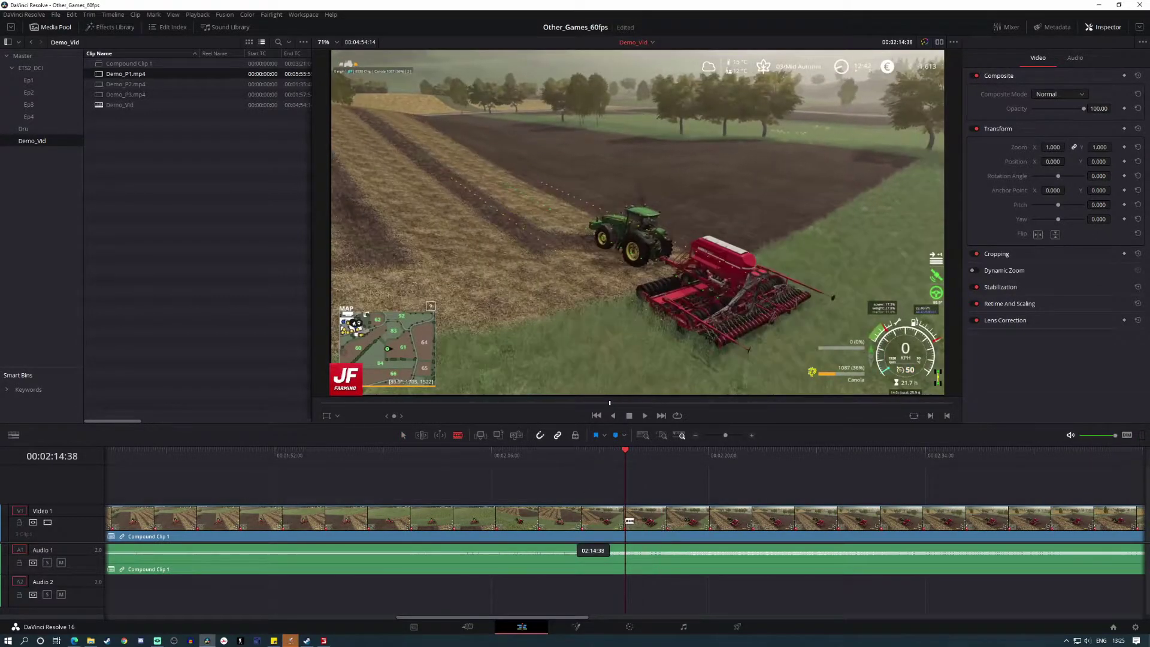
{"action": "left_click", "coordinate": [629, 521]}
Remove the Compound Clip 1 stretch from 00:02:03:42 up to the cut at 00:02:14:38, and play across the join.
{"action": "left_click_drag", "start_coordinate": [593, 456], "coordinate": [417, 458]}
{"action": "key", "text": "ctrl+b"}
{"action": "left_click", "coordinate": [644, 416]}
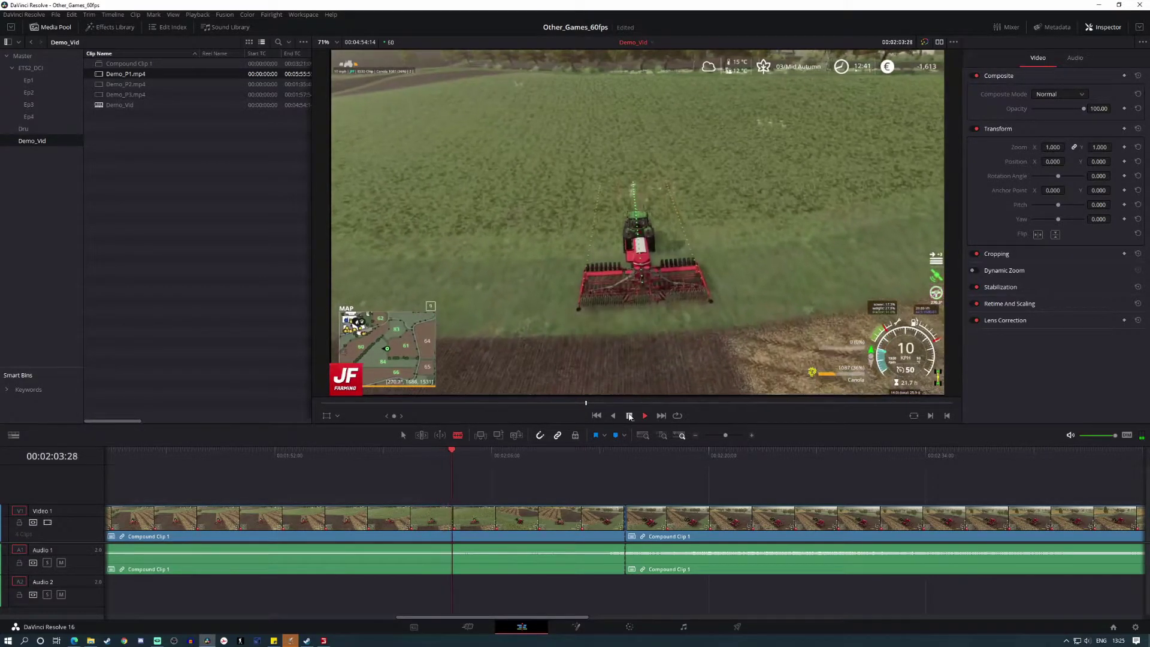
{"action": "left_click", "coordinate": [628, 416]}
{"action": "left_click", "coordinate": [539, 518]}
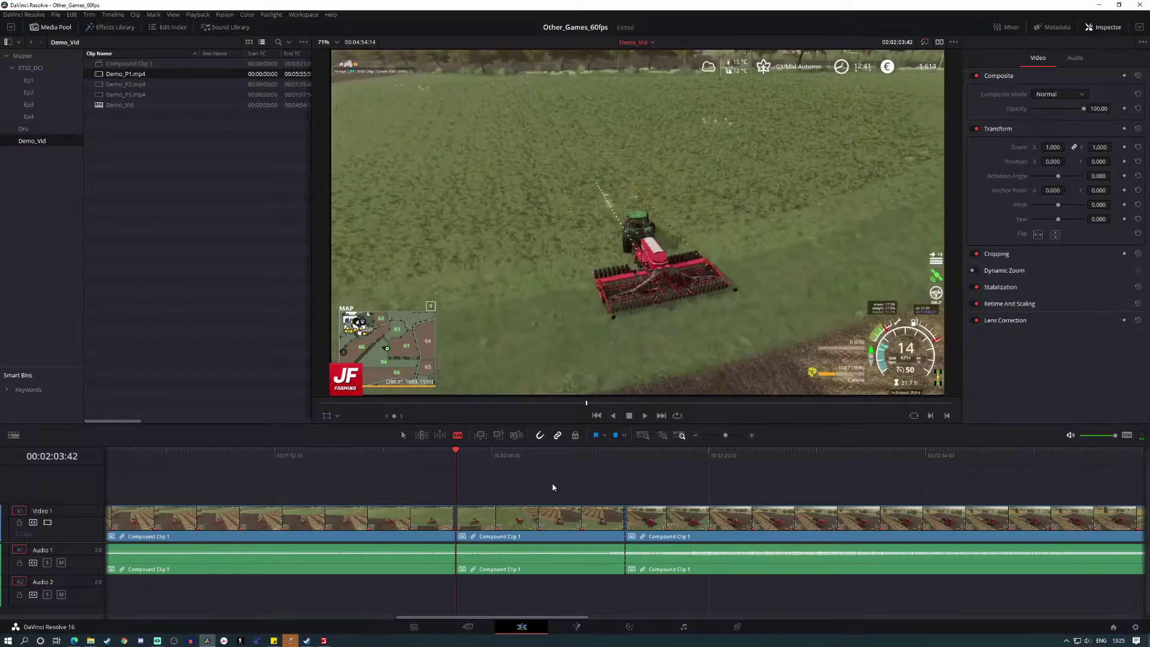
{"action": "key", "text": "Delete"}
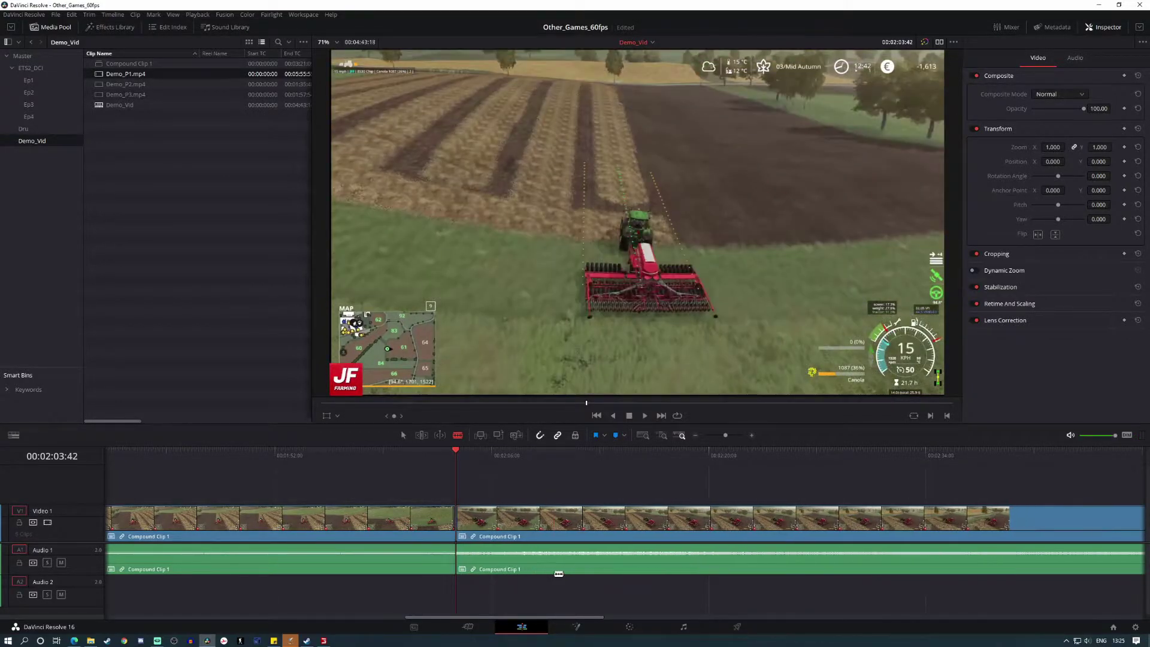
{"action": "left_click", "coordinate": [432, 458]}
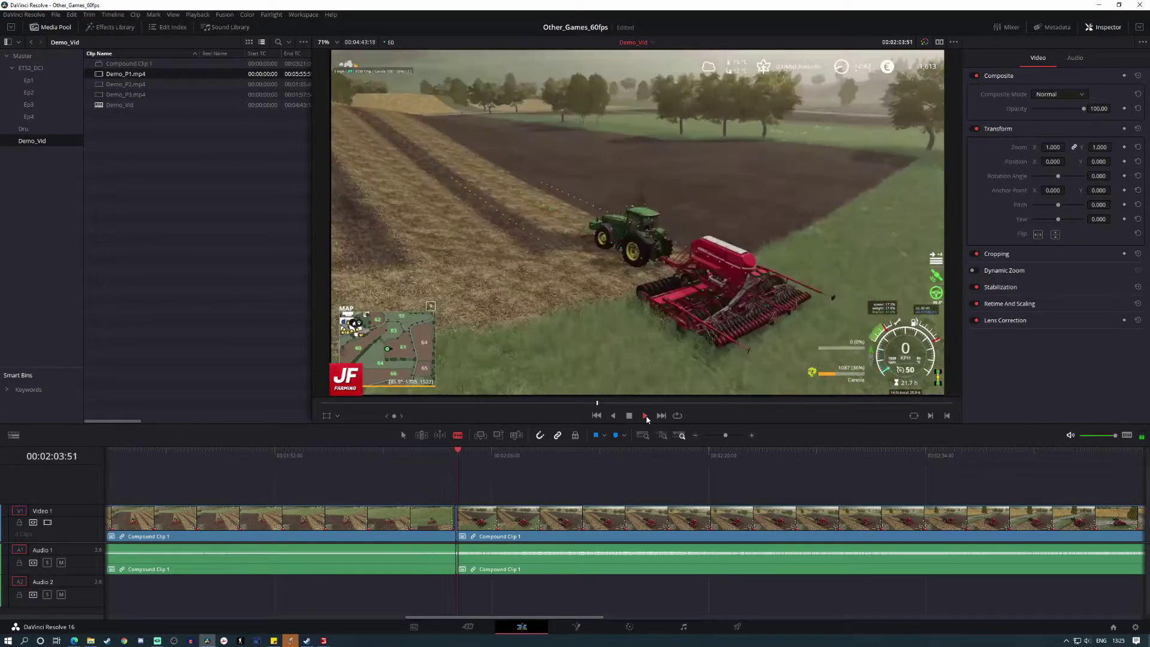
Split the last Compound Clip 1 section at 00:03:14:18, just before the game is paused.
{"action": "left_click", "coordinate": [695, 436]}
{"action": "left_click_drag", "start_coordinate": [617, 458], "coordinate": [856, 479]}
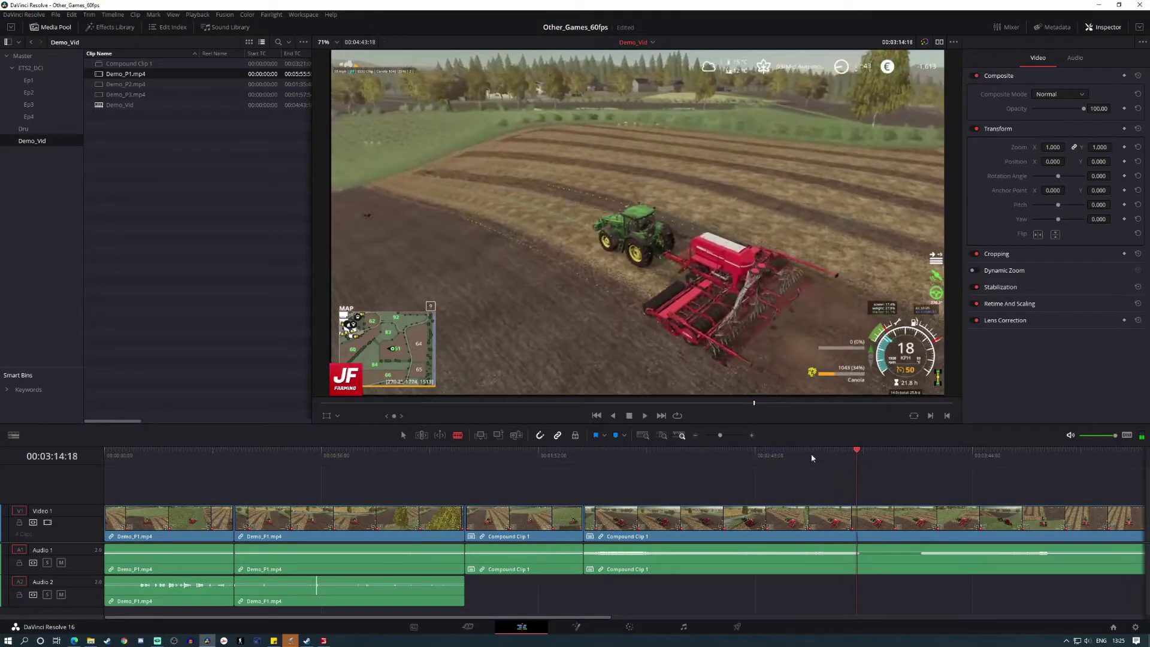
{"action": "left_click", "coordinate": [752, 436]}
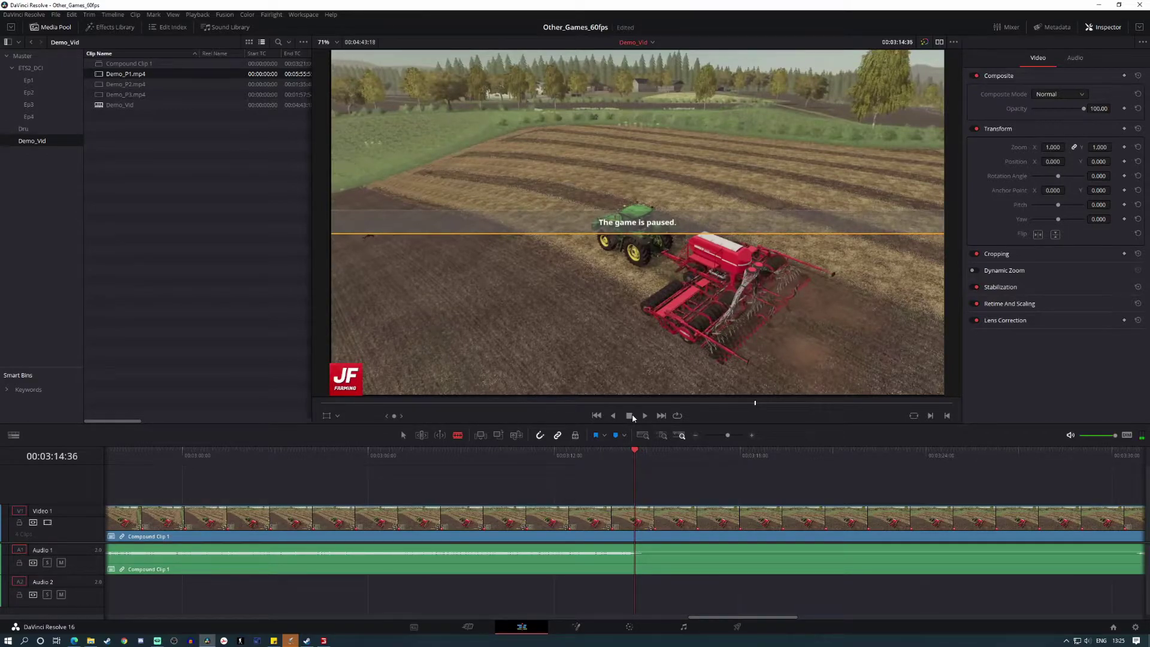
{"action": "key", "text": "Left"}
{"action": "key", "text": "Left"}
{"action": "key", "text": "Left"}
{"action": "key", "text": "Left"}
{"action": "key", "text": "Left"}
{"action": "key", "text": "Left"}
{"action": "key", "text": "Left"}
{"action": "key", "text": "Left"}
{"action": "key", "text": "Left"}
{"action": "key", "text": "Left"}
{"action": "key", "text": "Left"}
{"action": "key", "text": "Left"}
{"action": "key", "text": "Left"}
{"action": "key", "text": "Left"}
{"action": "key", "text": "Right"}
{"action": "key", "text": "Left"}
{"action": "key", "text": "ctrl+b"}
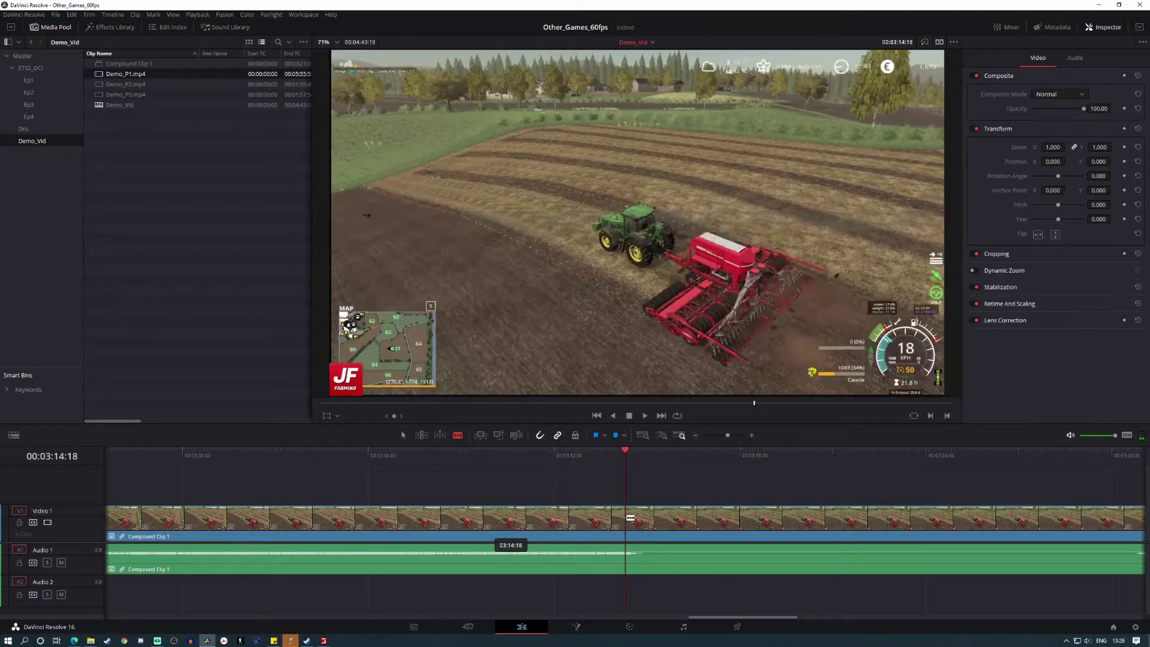
Split Compound Clip 1 where the pause ends at 00:03:30:42 and ripple delete the paused section before it.
{"action": "left_click", "coordinate": [695, 435]}
{"action": "left_click", "coordinate": [695, 435]}
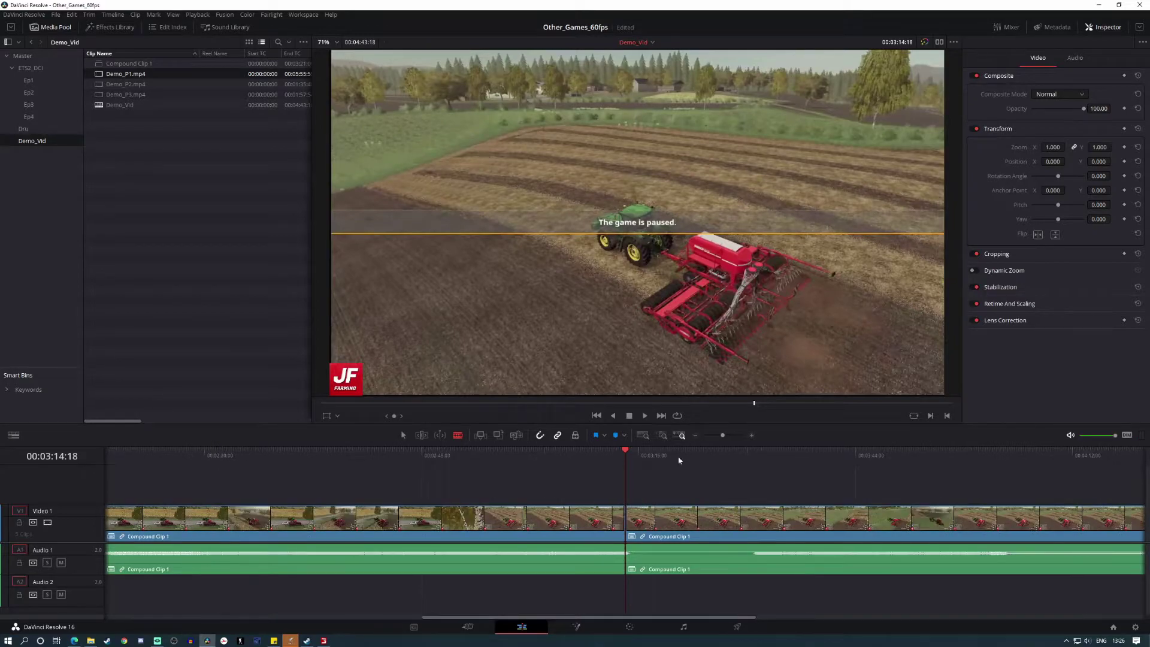
{"action": "left_click", "coordinate": [752, 459]}
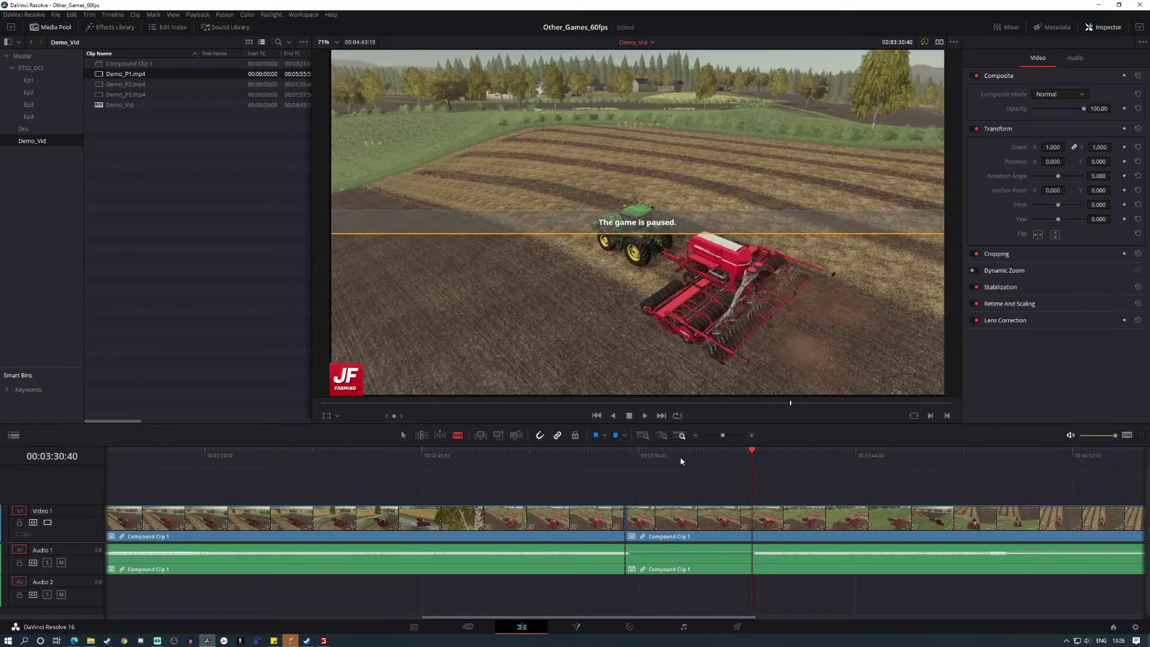
{"action": "key", "text": "Right"}
{"action": "key", "text": "Right"}
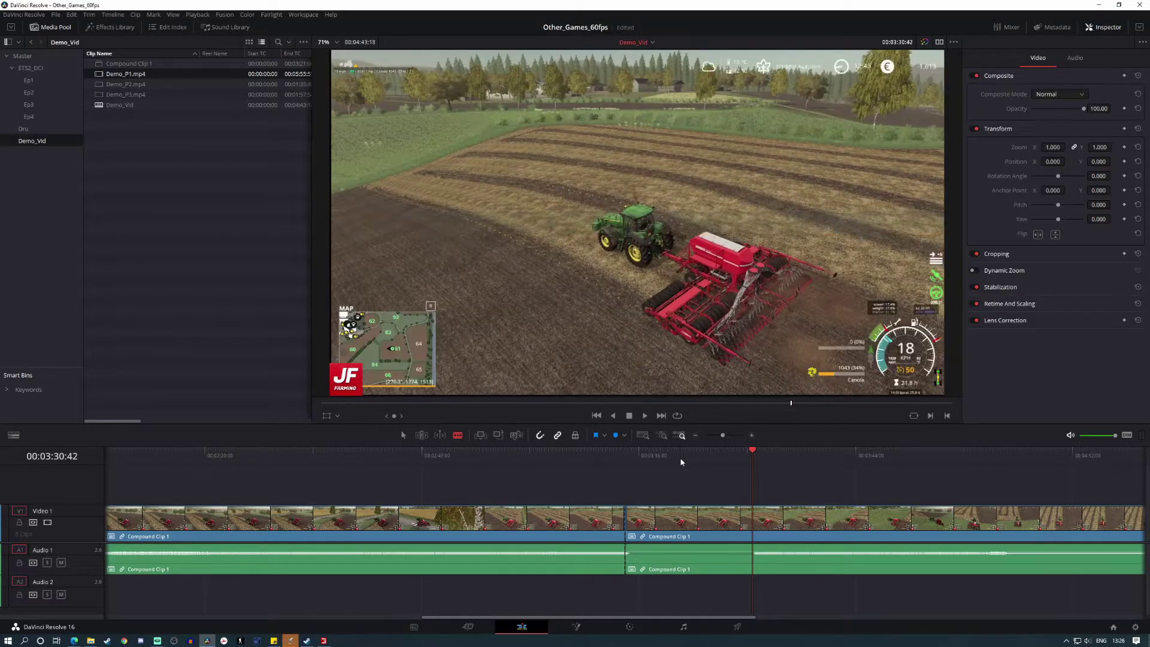
{"action": "left_click", "coordinate": [756, 522]}
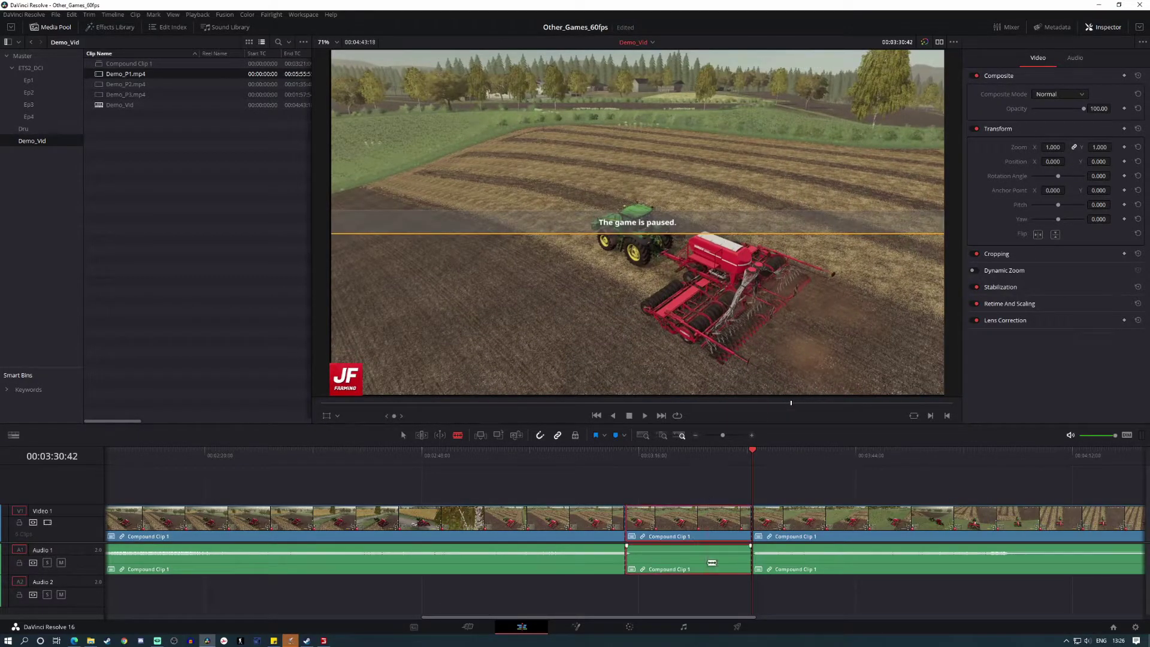
{"action": "key", "text": "Delete"}
Split the last Compound Clip 1 section at 00:03:31:33, as the tractor reaches the field's edge.
{"action": "left_click", "coordinate": [695, 435]}
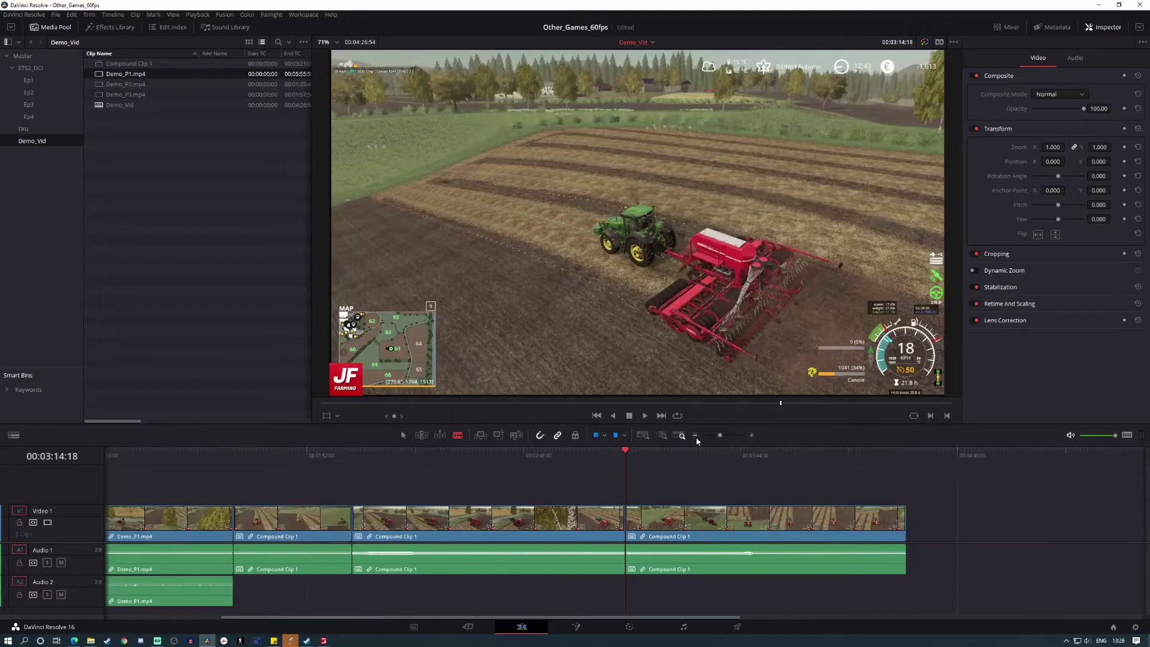
{"action": "left_click_drag", "start_coordinate": [639, 459], "coordinate": [679, 466]}
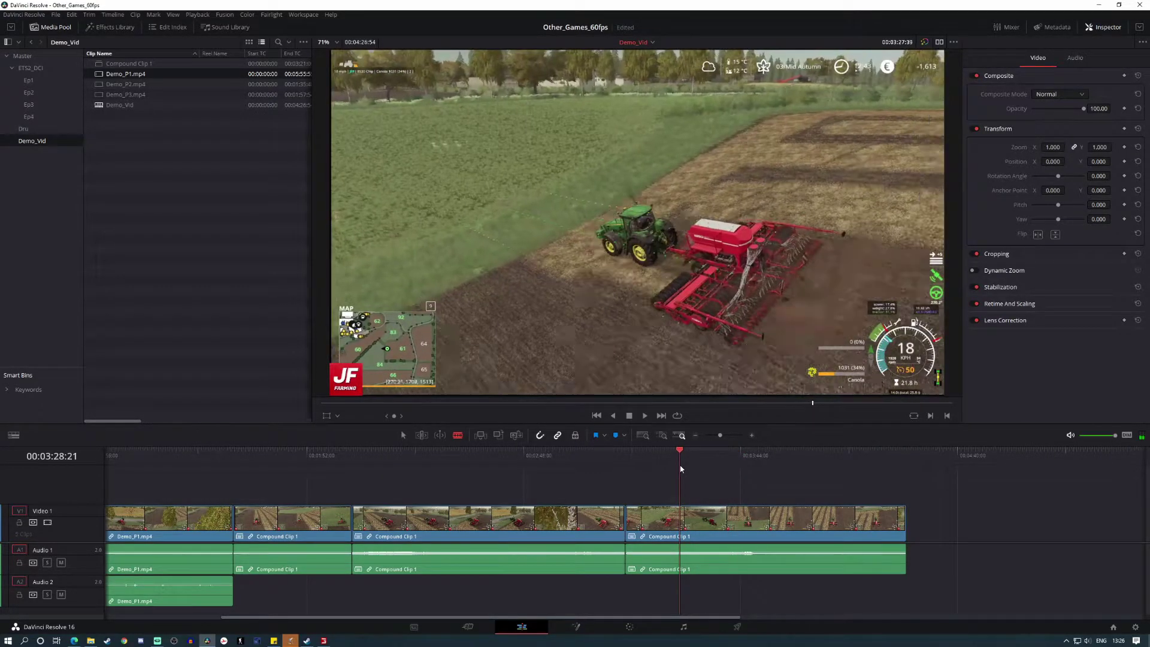
{"action": "left_click", "coordinate": [643, 415]}
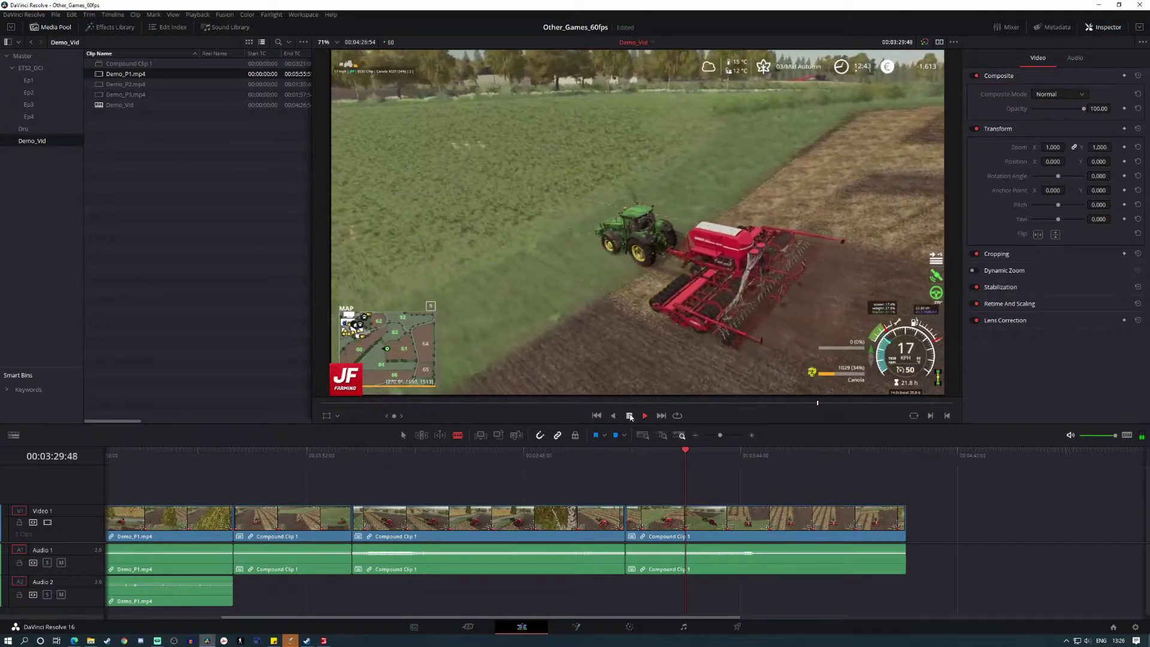
{"action": "left_click", "coordinate": [629, 415]}
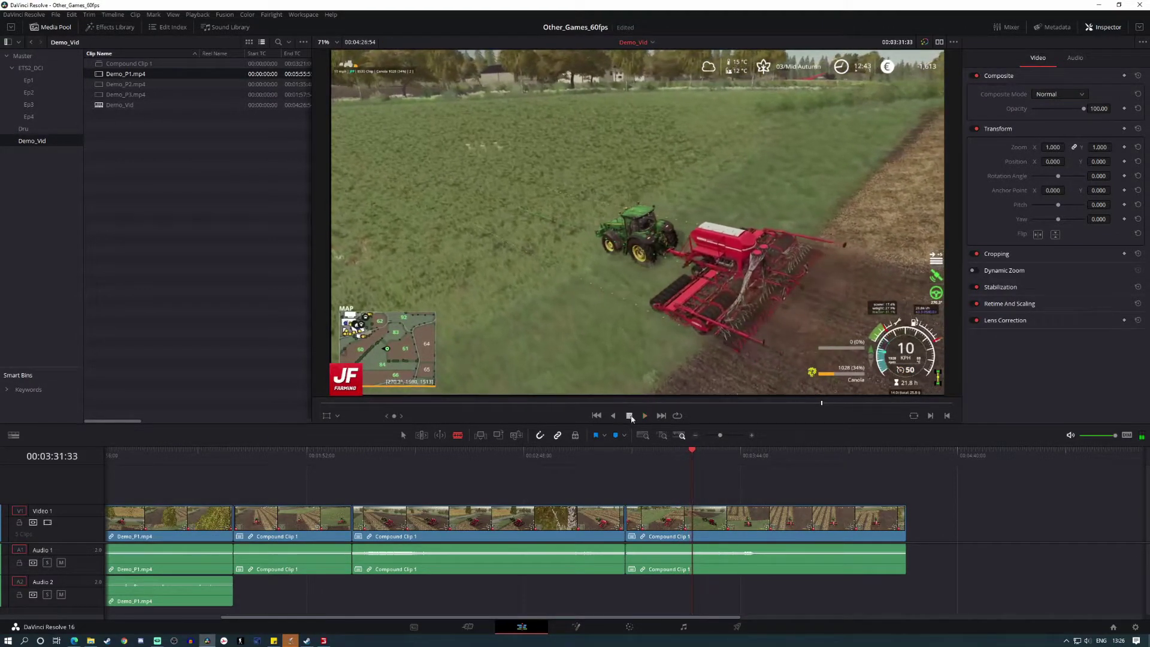
{"action": "left_click", "coordinate": [692, 519]}
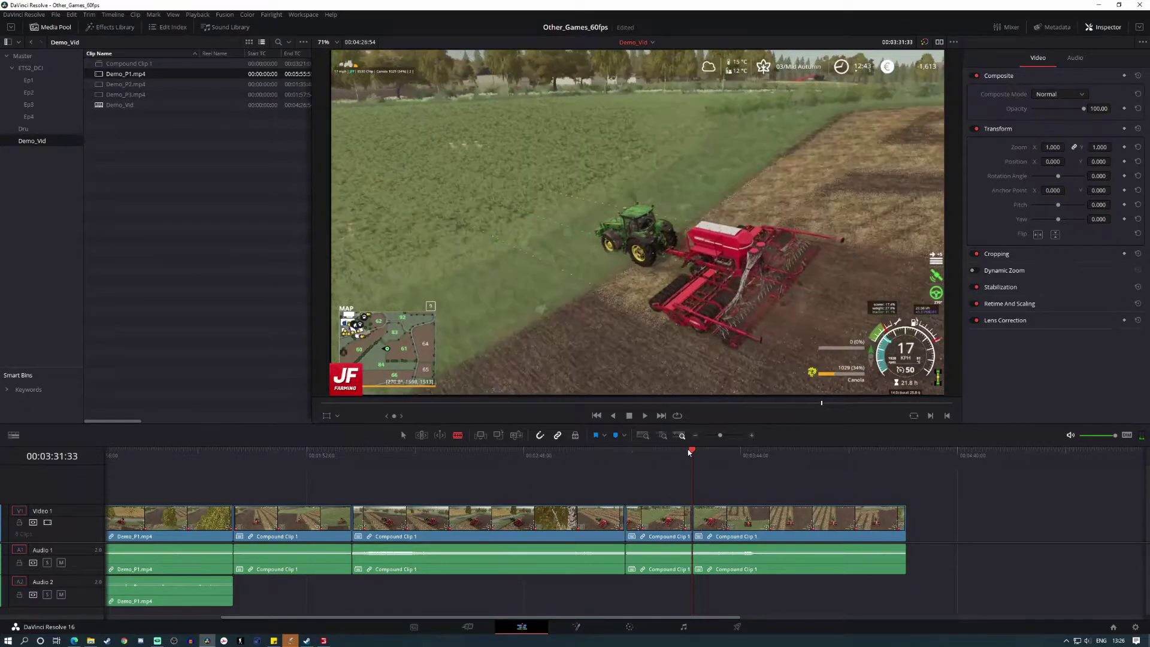
Play through the tractor's turn, cut the clip near 00:03:48:46, and ripple delete the turn section.
{"action": "left_click", "coordinate": [645, 415]}
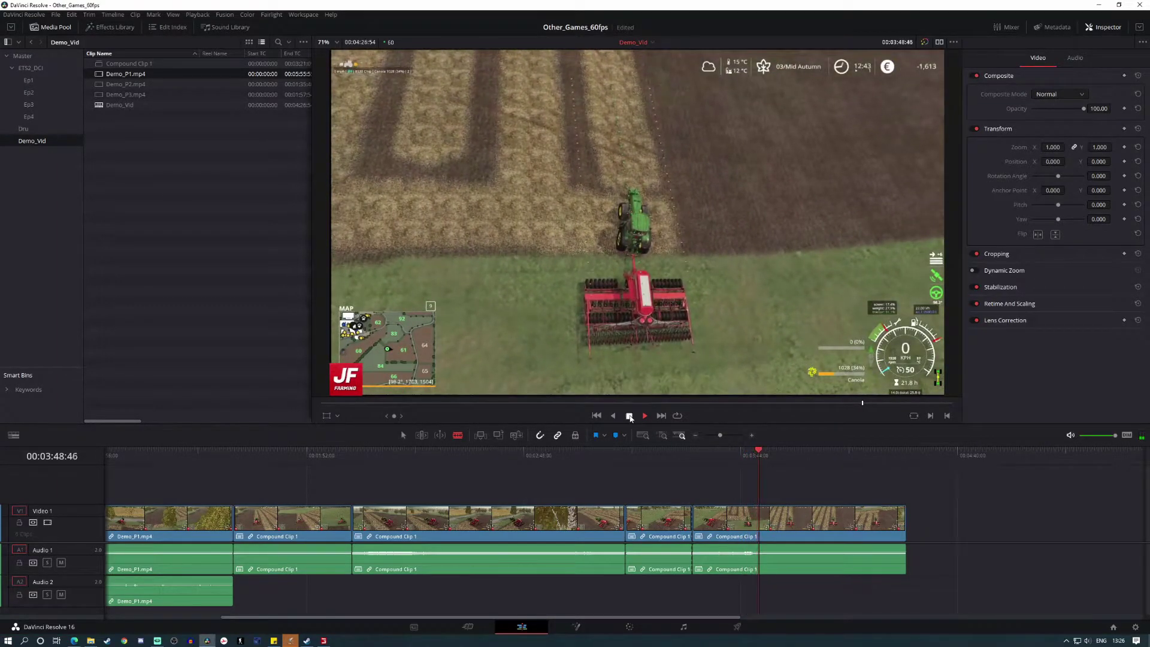
{"action": "left_click", "coordinate": [728, 509]}
{"action": "key", "text": "Delete"}
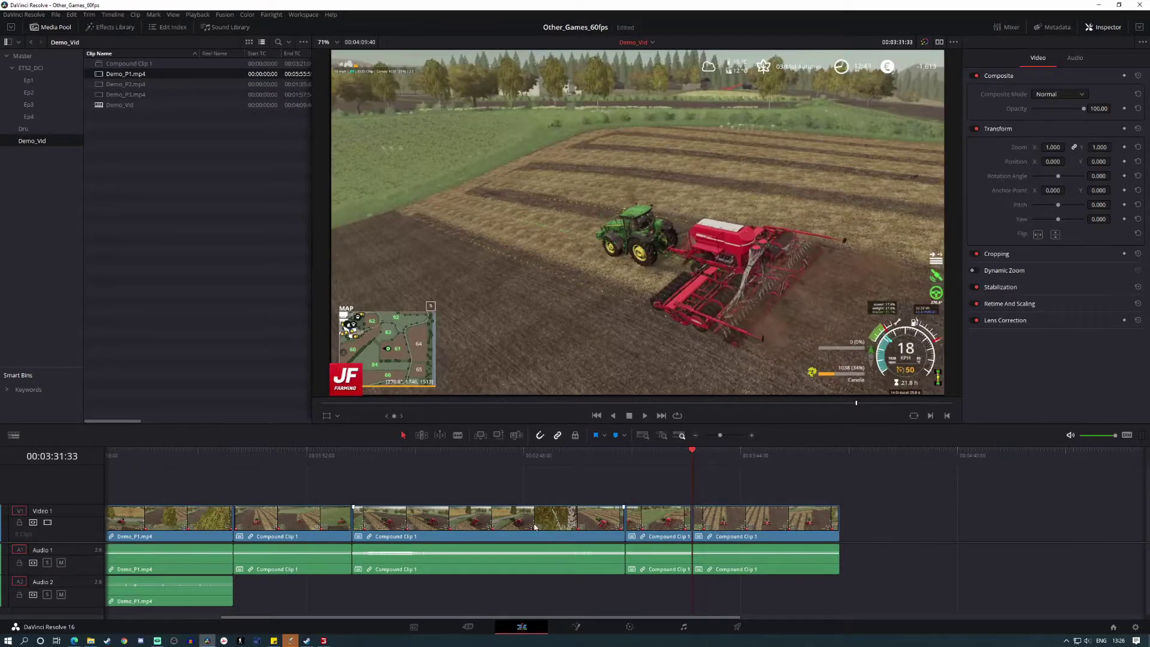
Combine all four Compound Clip 1 sections into one new compound clip.
{"action": "left_click_drag", "start_coordinate": [293, 486], "coordinate": [738, 565]}
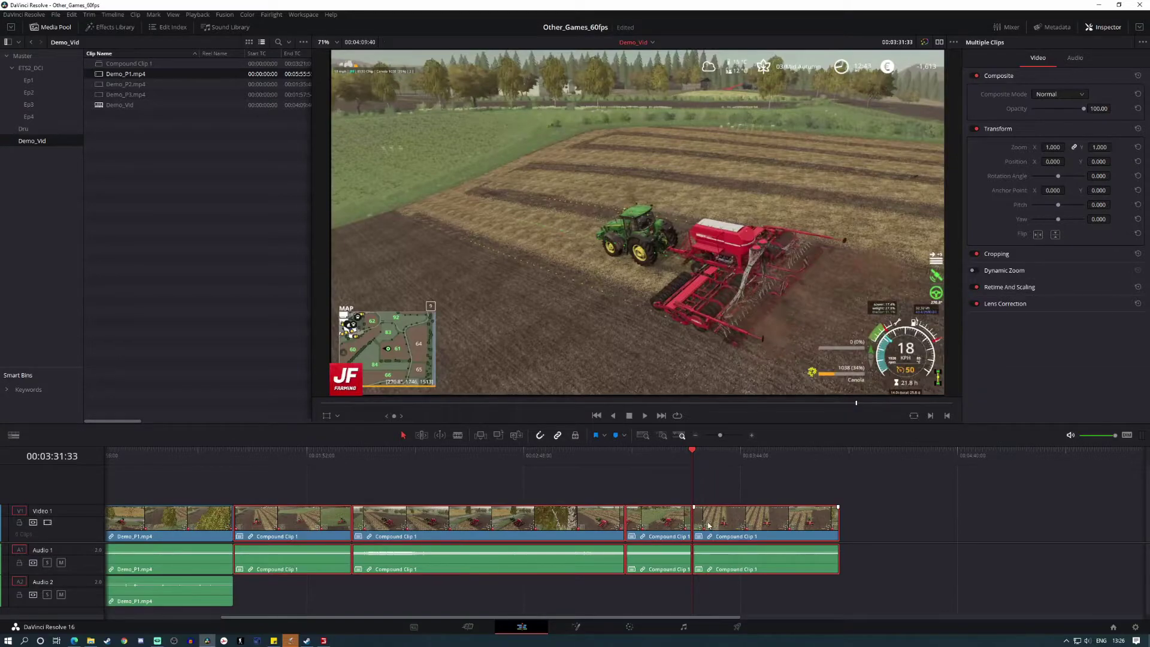
{"action": "right_click", "coordinate": [456, 526]}
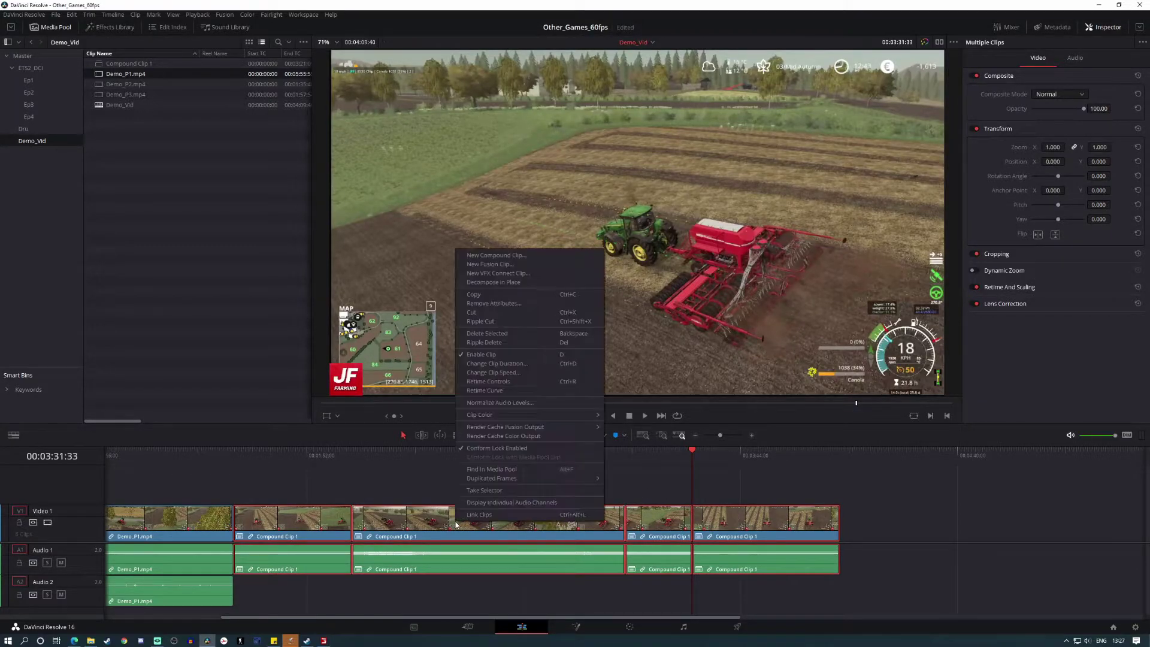
{"action": "left_click", "coordinate": [497, 256]}
{"action": "left_click", "coordinate": [642, 346]}
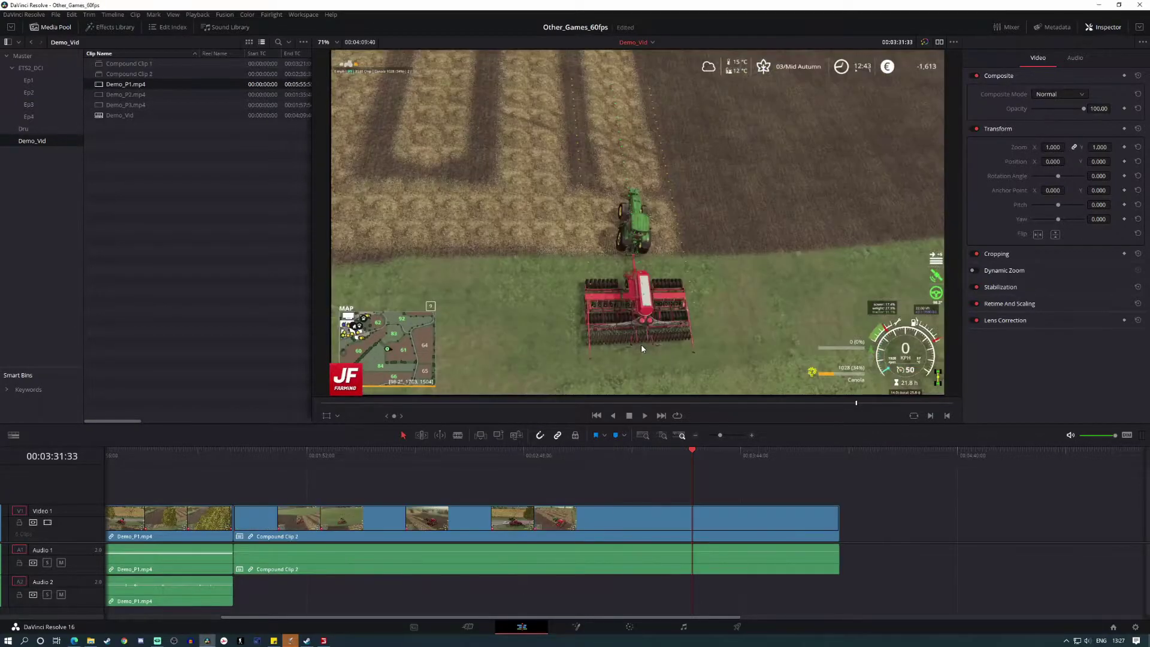
Change the speed of Compound Clip 2 to 500% and play it back from its start.
{"action": "left_click_drag", "start_coordinate": [352, 458], "coordinate": [301, 459]}
{"action": "right_click", "coordinate": [420, 528]}
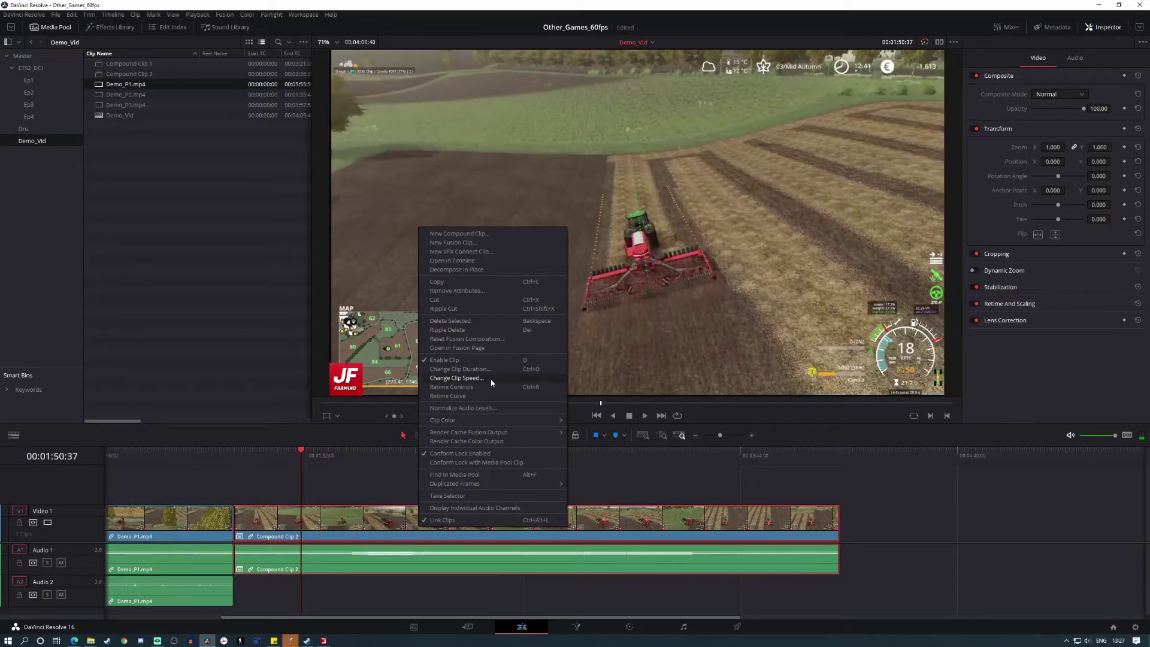
{"action": "left_click", "coordinate": [473, 378]}
{"action": "type", "text": "500"}
{"action": "key", "text": "Return"}
{"action": "left_click", "coordinate": [234, 449]}
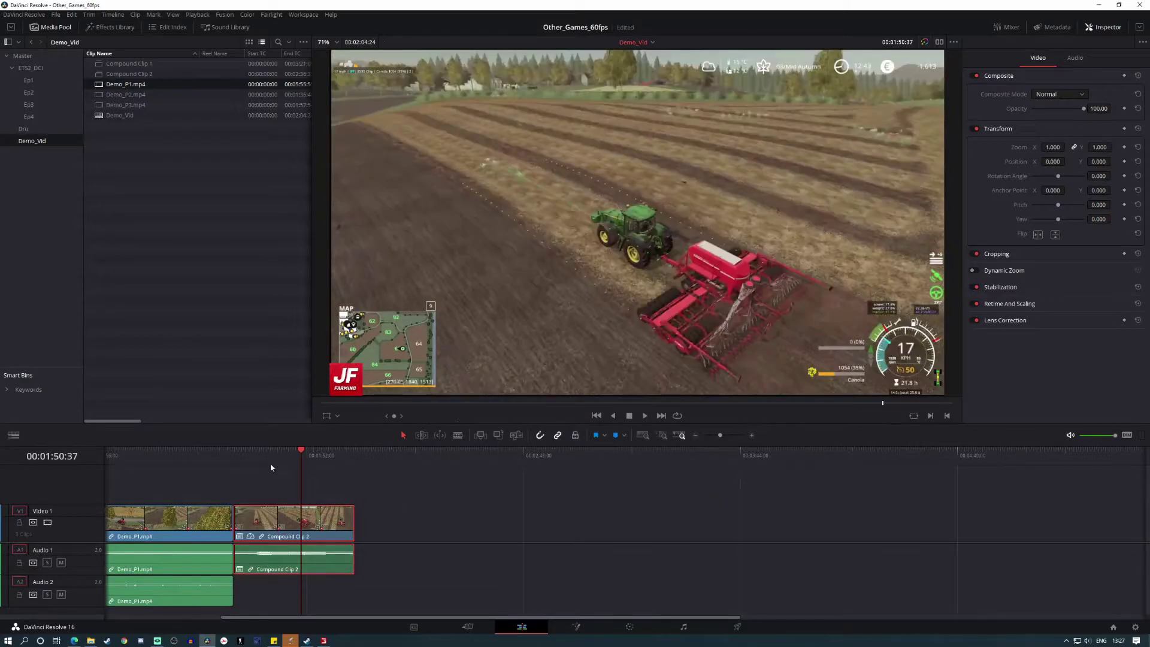
{"action": "left_click", "coordinate": [643, 415]}
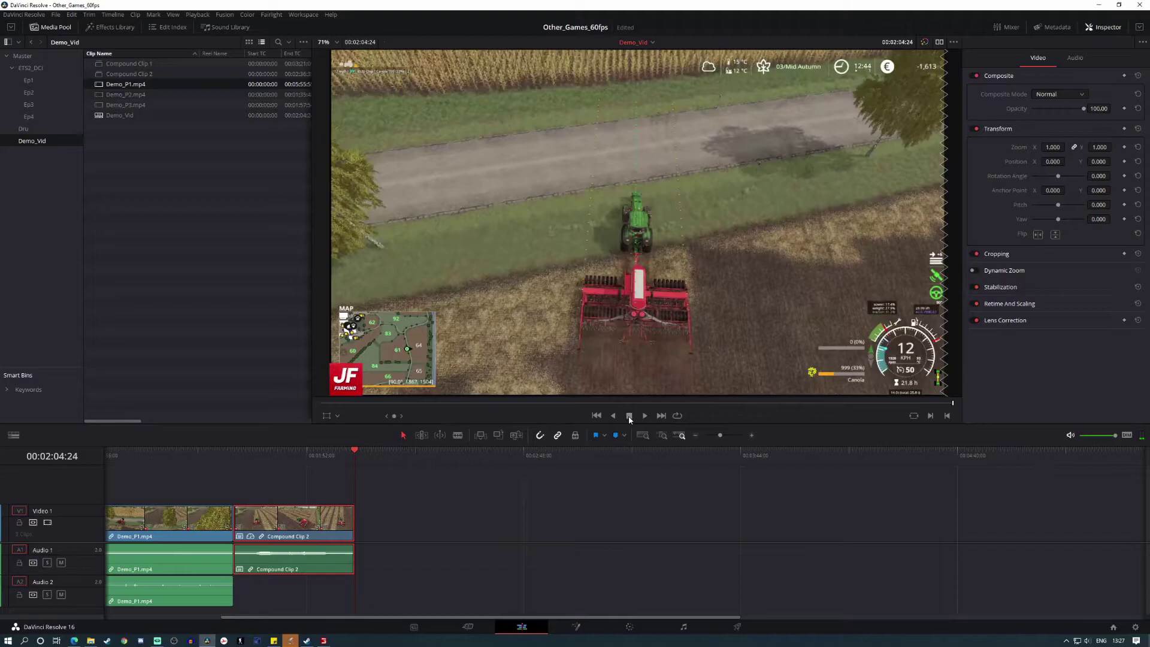
Place Demo_P2.mp4 directly after Compound Clip 2 on the timeline and play its opening section.
{"action": "left_click_drag", "start_coordinate": [461, 617], "coordinate": [400, 618]}
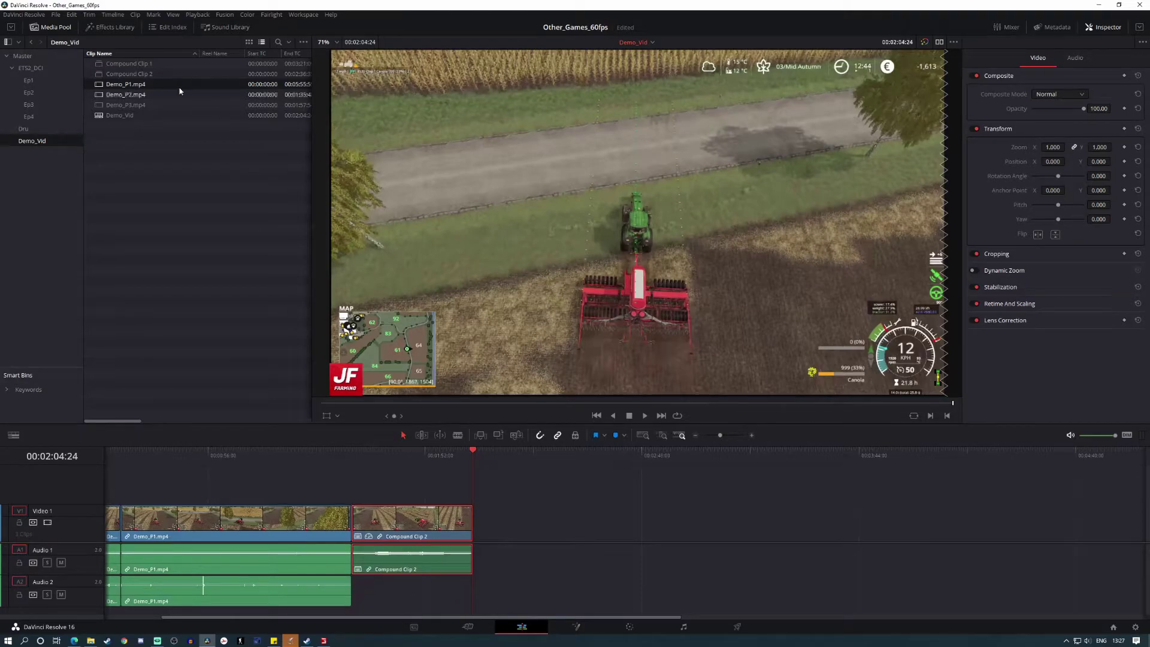
{"action": "left_click_drag", "start_coordinate": [127, 96], "coordinate": [469, 541]}
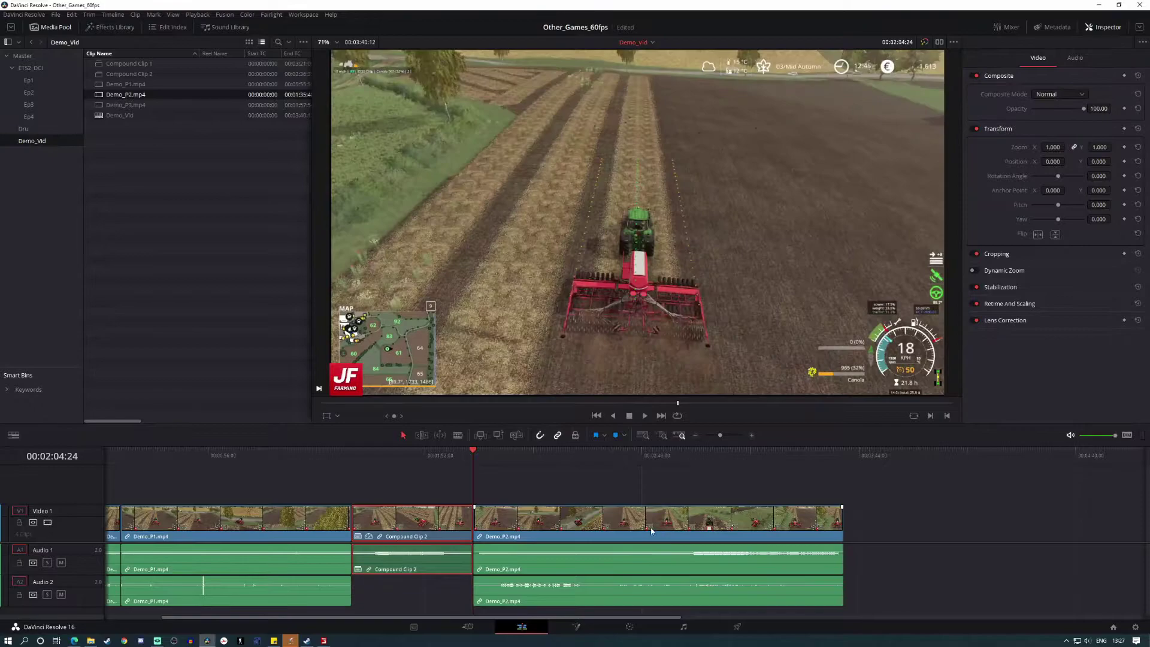
{"action": "left_click", "coordinate": [645, 417]}
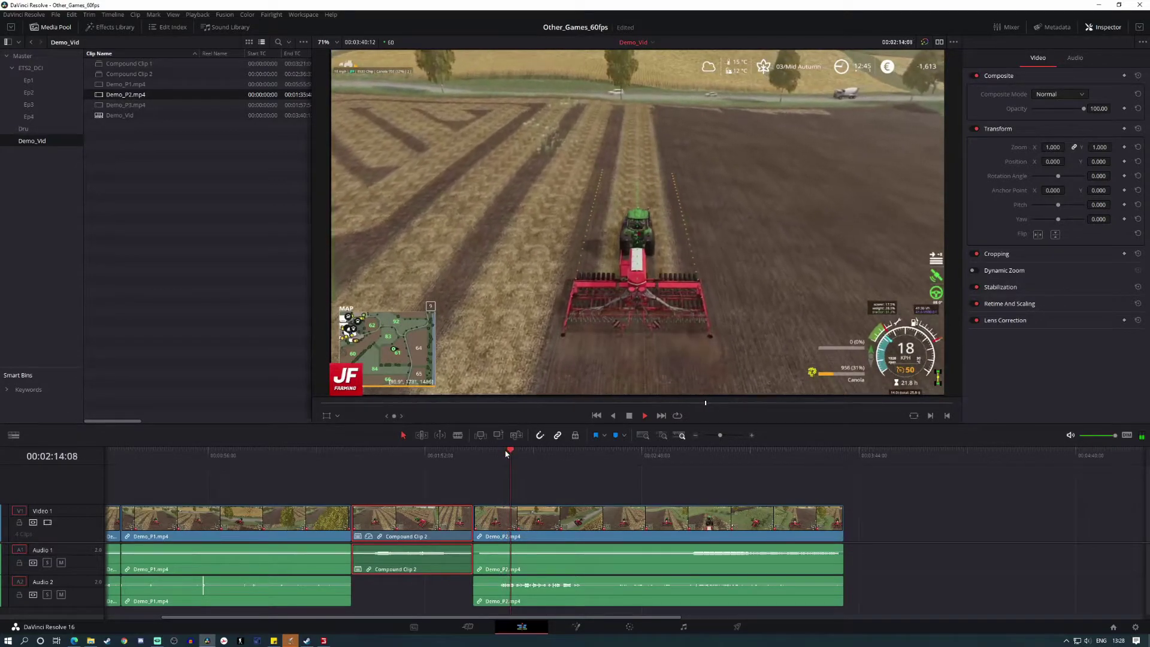
{"action": "left_click", "coordinate": [630, 417]}
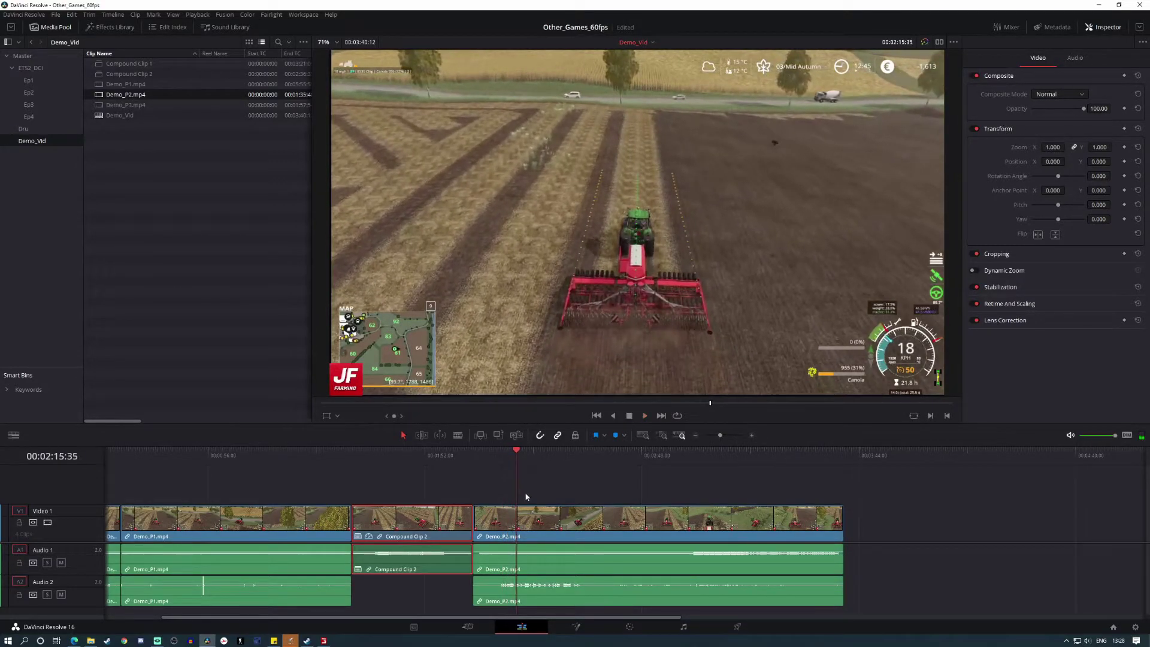
Ripple trim the start of Demo_P2.mp4 to the frame at 00:02:41:27 and play the trimmed clip from its start.
{"action": "left_click_drag", "start_coordinate": [518, 451], "coordinate": [613, 459]}
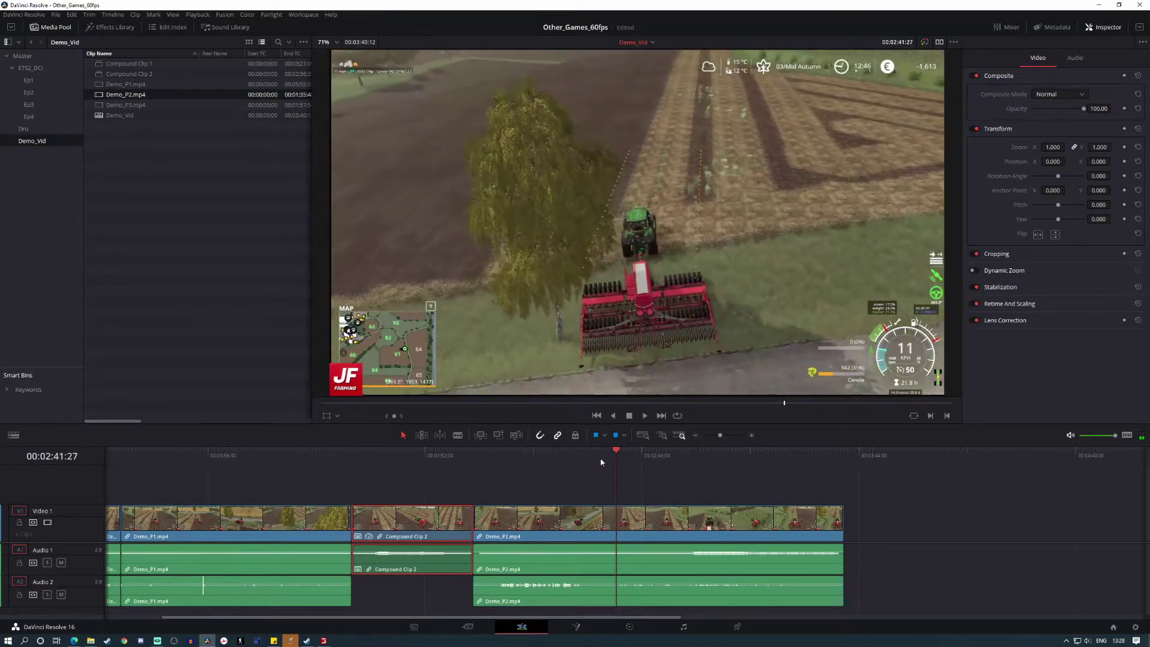
{"action": "left_click", "coordinate": [489, 492]}
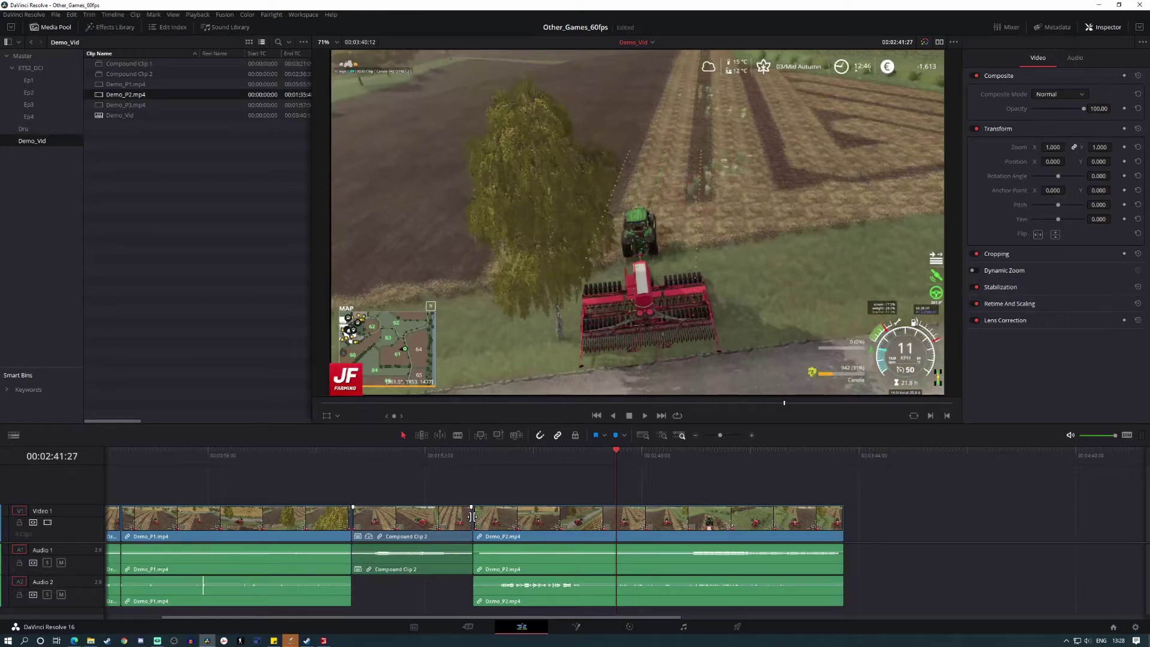
{"action": "left_click", "coordinate": [476, 516]}
{"action": "left_click_drag", "start_coordinate": [476, 516], "coordinate": [550, 527]}
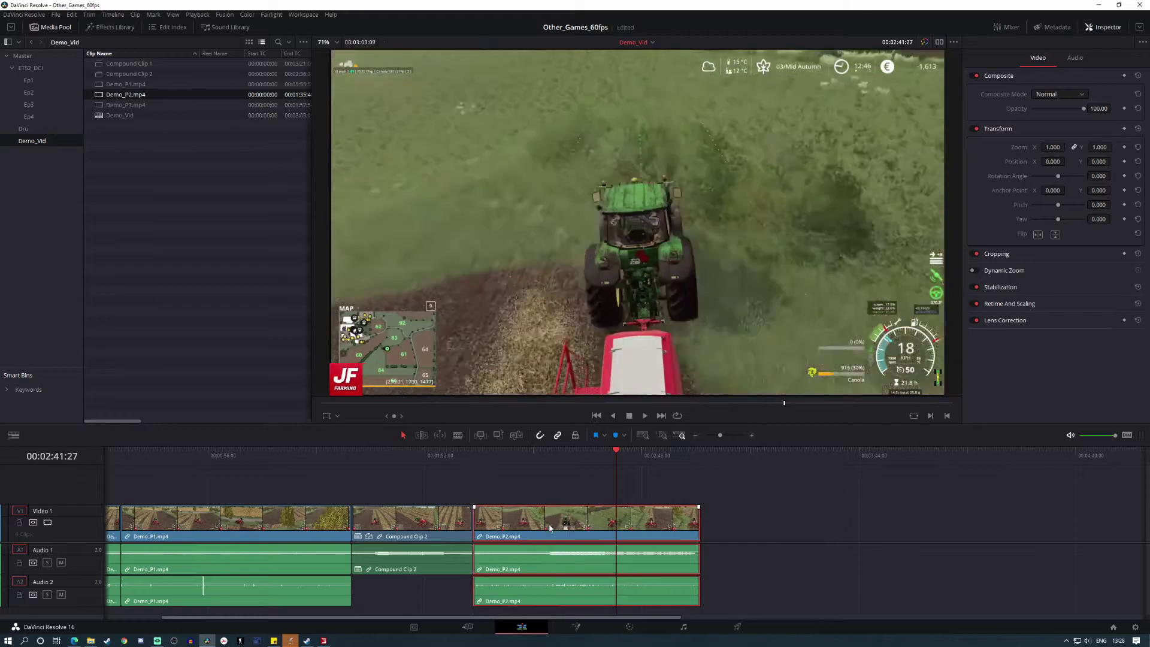
{"action": "left_click_drag", "start_coordinate": [497, 459], "coordinate": [473, 459]}
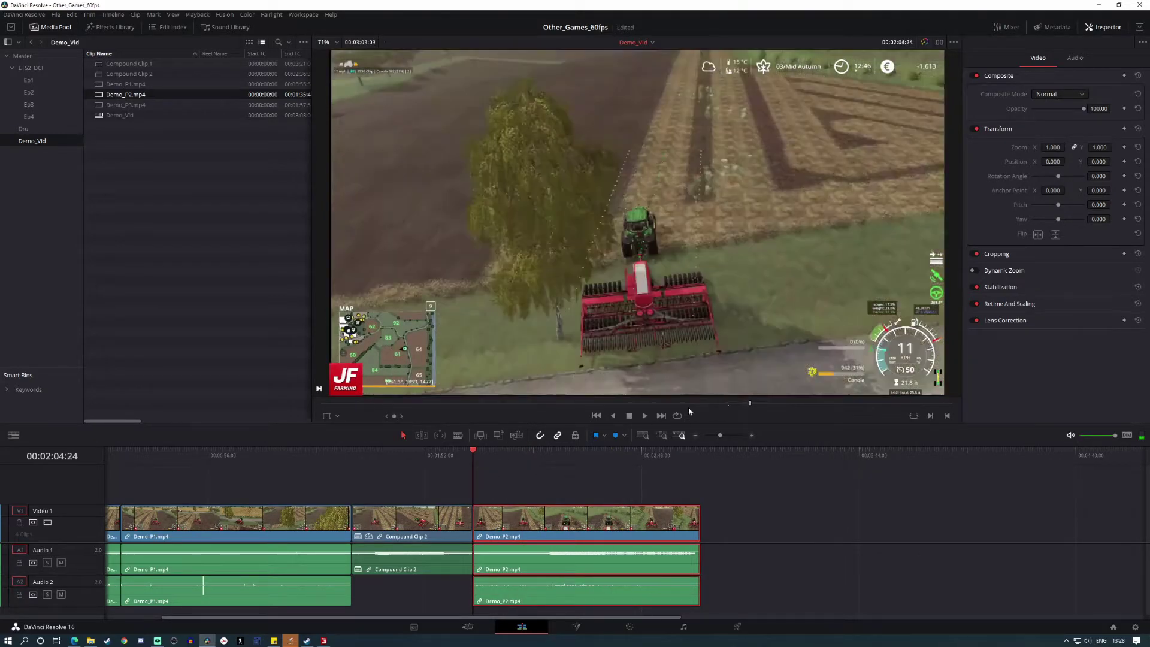
{"action": "left_click", "coordinate": [644, 418]}
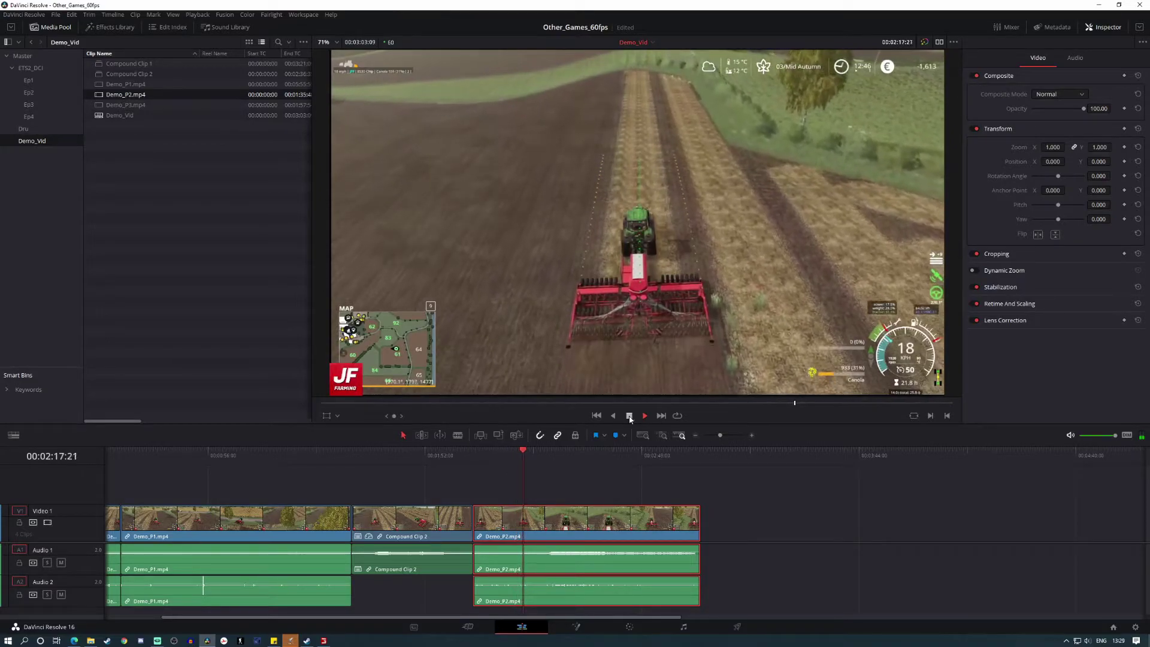
{"action": "left_click", "coordinate": [628, 416]}
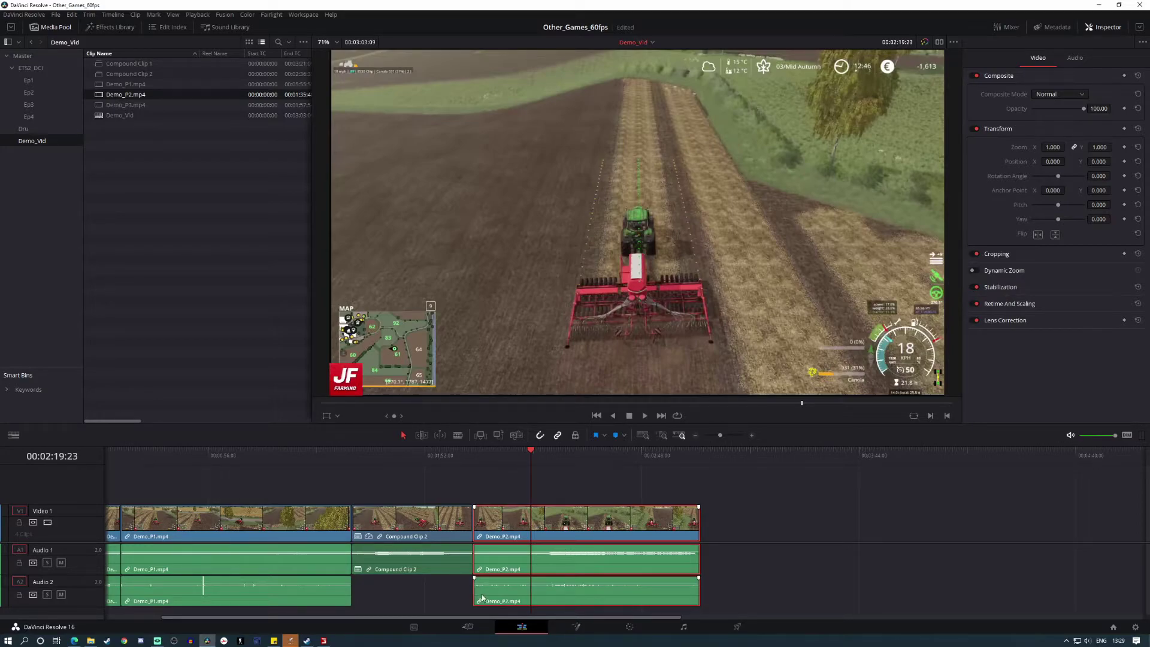
Turn off linked selection and set the volume of Demo_P2.mp4's Audio 2 clip to 10.00.
{"action": "left_click", "coordinate": [560, 494]}
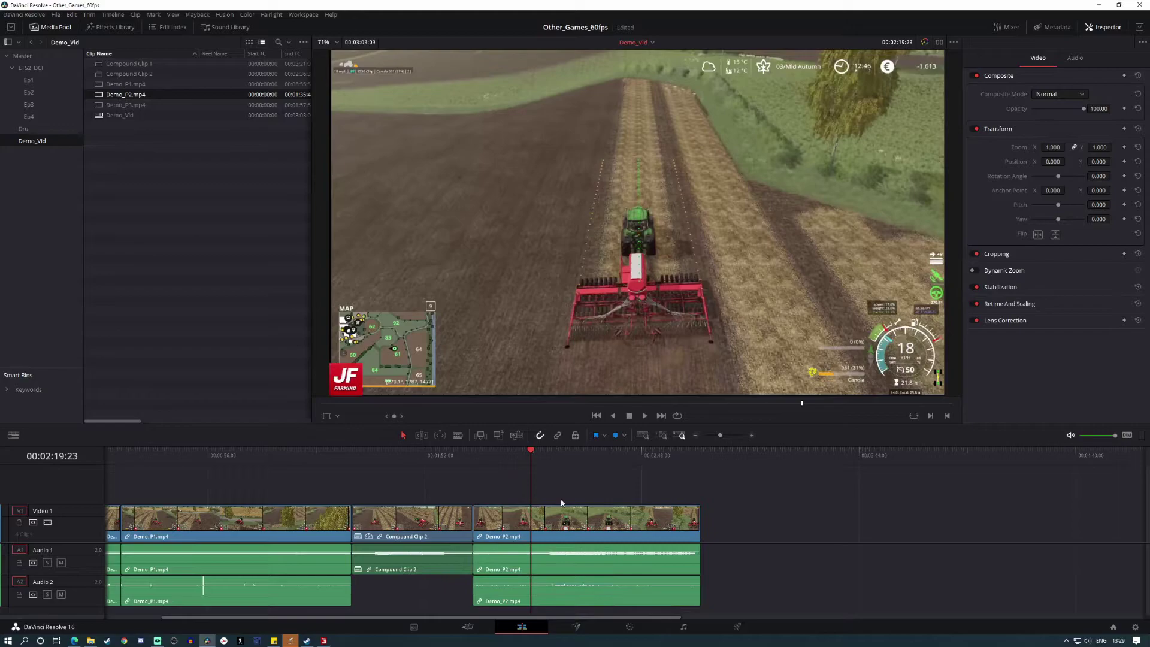
{"action": "left_click", "coordinate": [569, 593]}
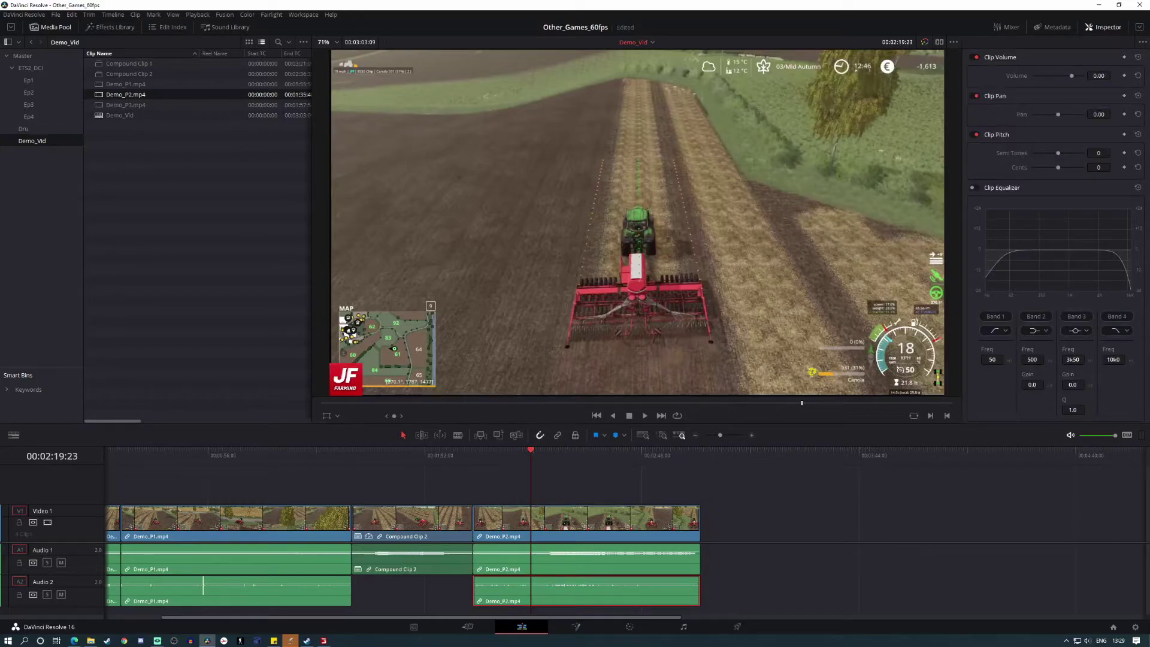
{"action": "left_click", "coordinate": [577, 591]}
{"action": "type", "text": "10"}
{"action": "key", "text": "Return"}
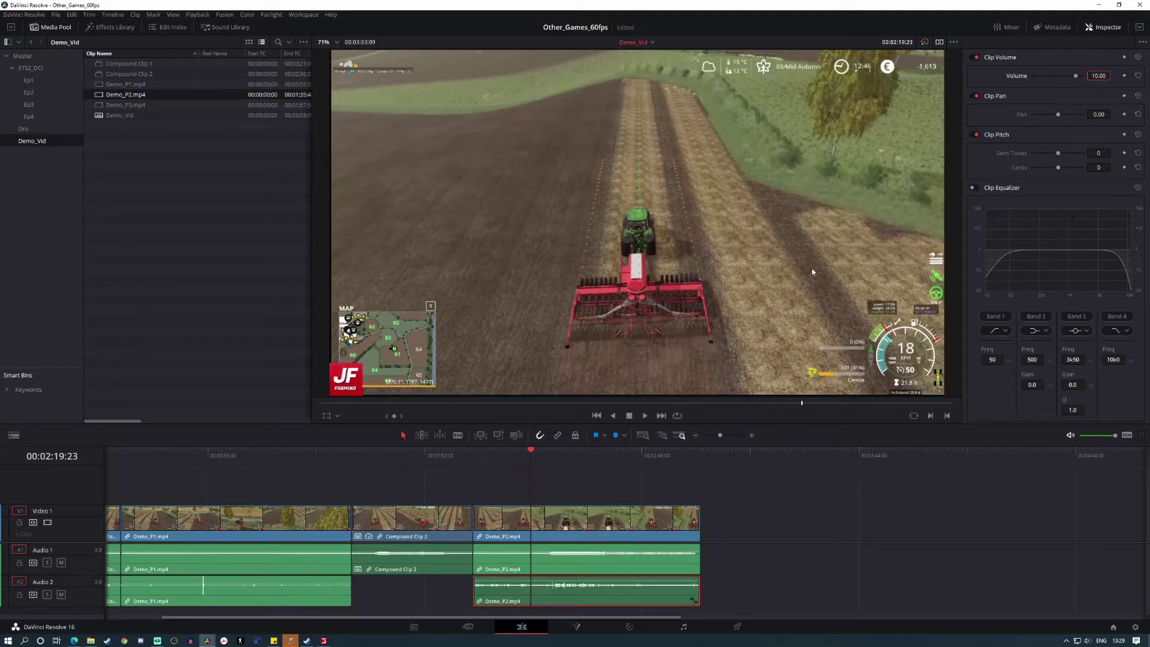
Play Demo_P2.mp4 from its start, raise its Audio 2 clip volume to 15.00, and listen to the following commentary.
{"action": "left_click", "coordinate": [473, 454]}
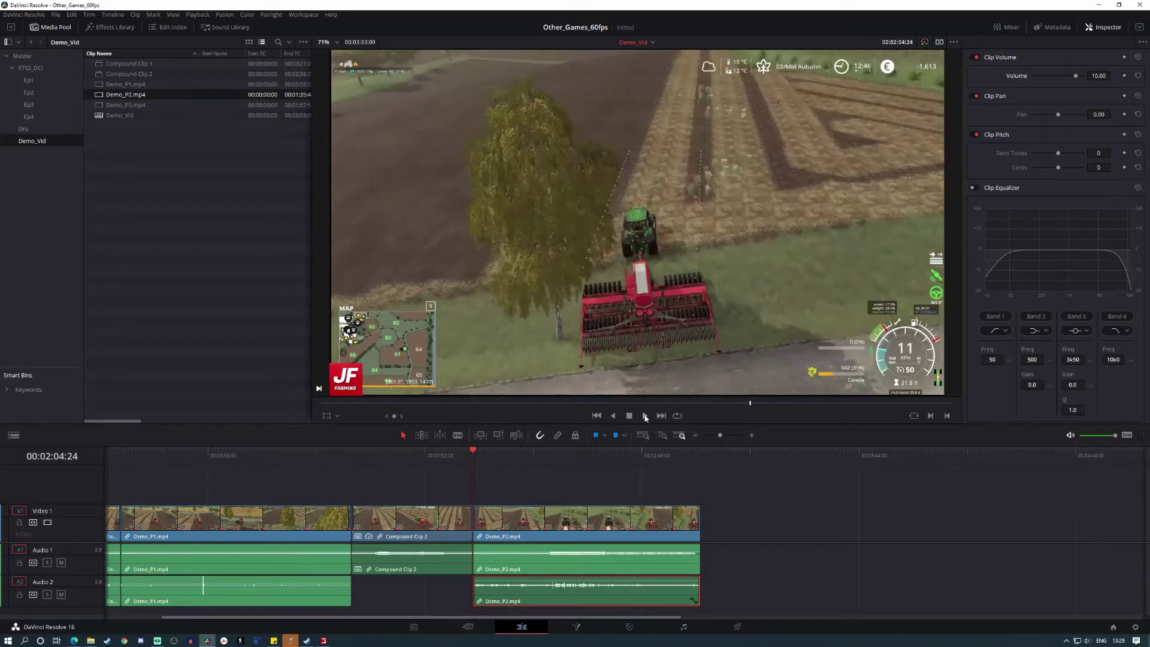
{"action": "left_click", "coordinate": [645, 416]}
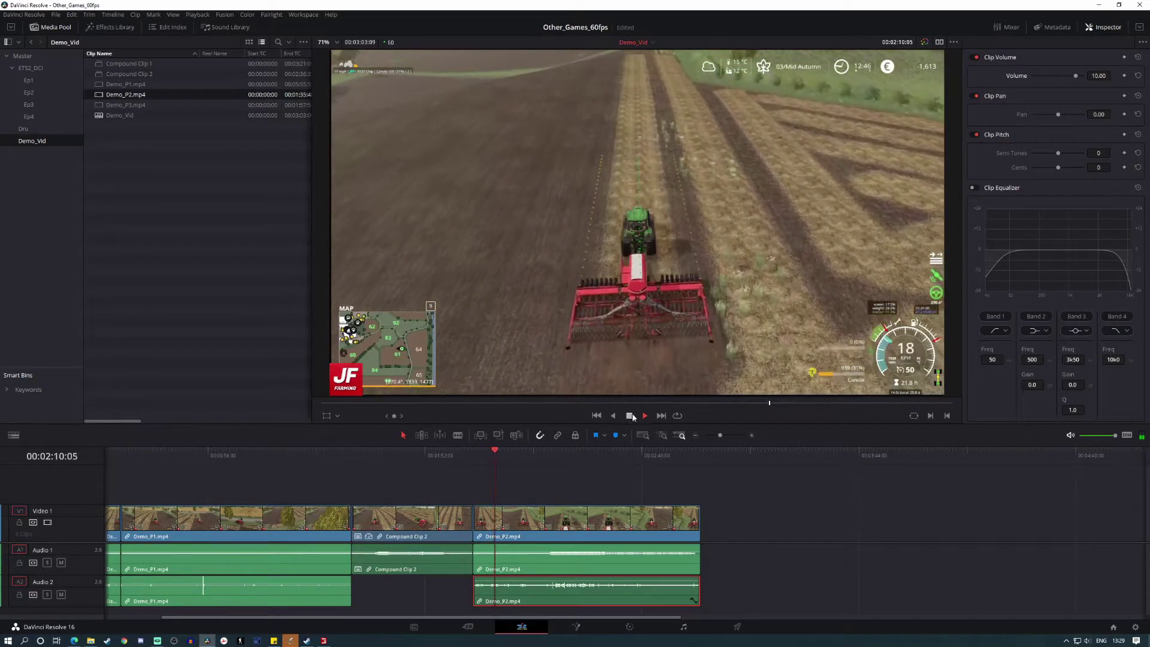
{"action": "left_click_drag", "start_coordinate": [1099, 75], "coordinate": [1100, 73]}
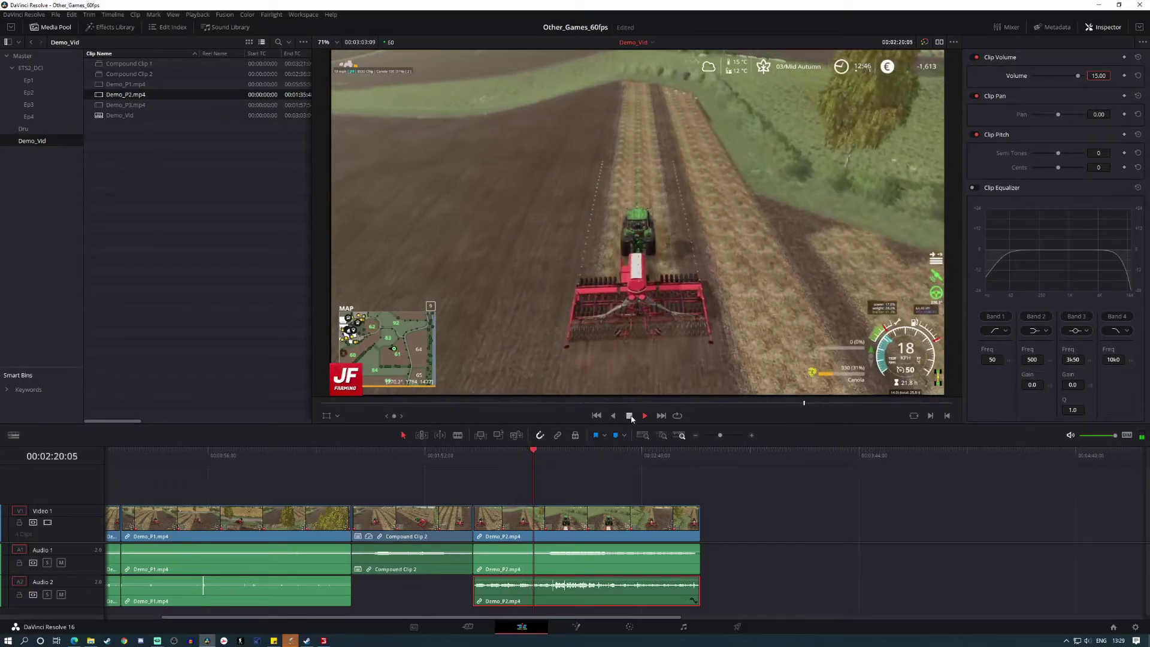
{"action": "left_click", "coordinate": [630, 417]}
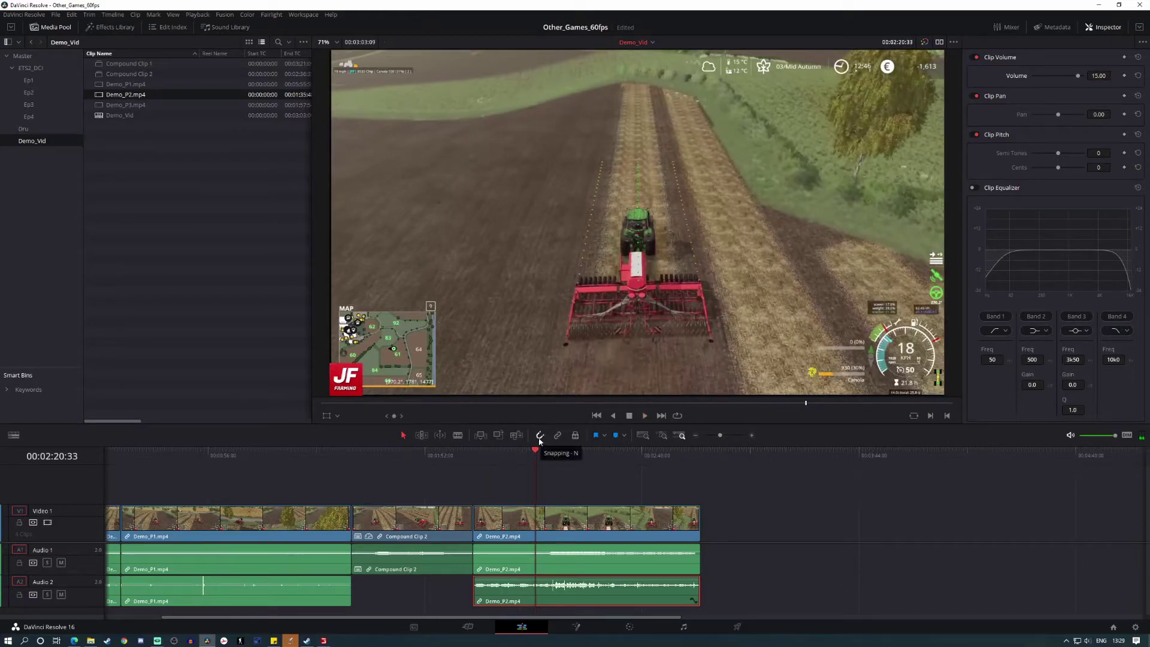
{"action": "key", "text": "space"}
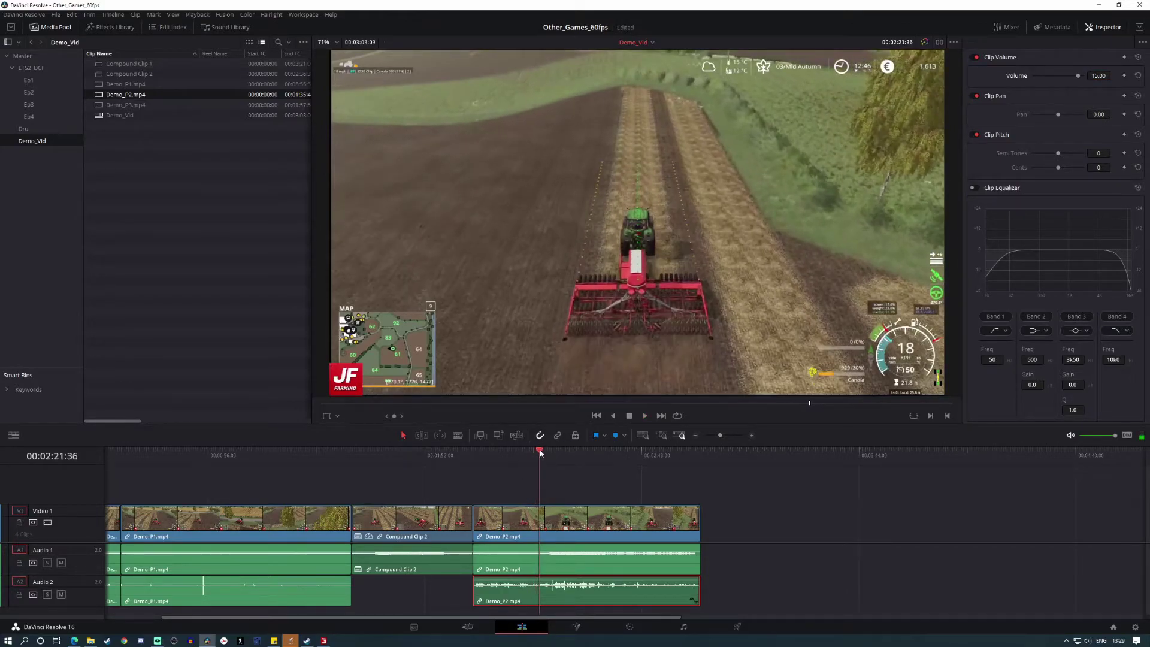
{"action": "left_click", "coordinate": [646, 416]}
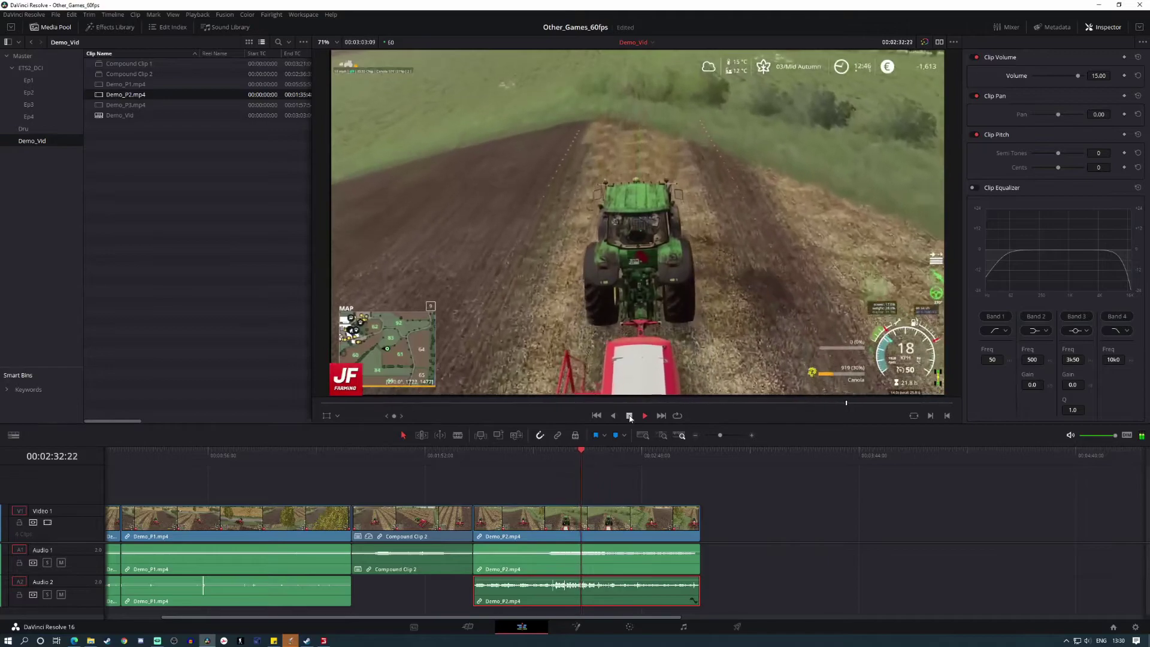
{"action": "left_click", "coordinate": [630, 416]}
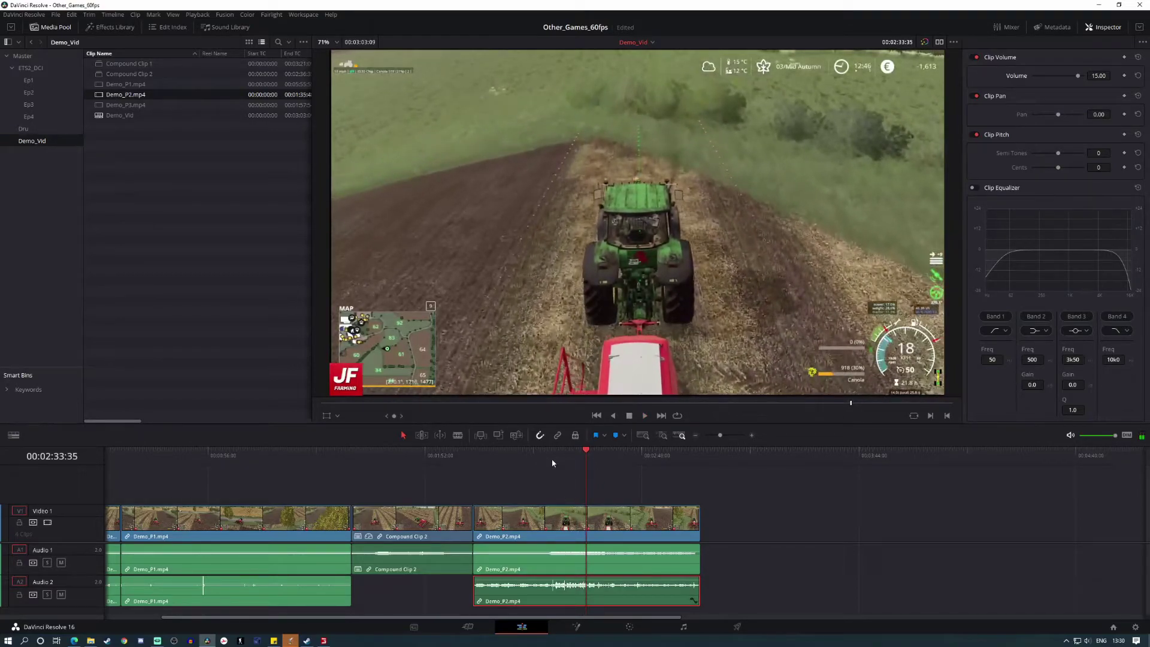
Add a volume keyframe to Demo_P2.mp4's Audio 1 clip at 00:02:24:07, where the game sound gets louder.
{"action": "left_click", "coordinate": [551, 565]}
{"action": "left_click_drag", "start_coordinate": [556, 460], "coordinate": [551, 463]}
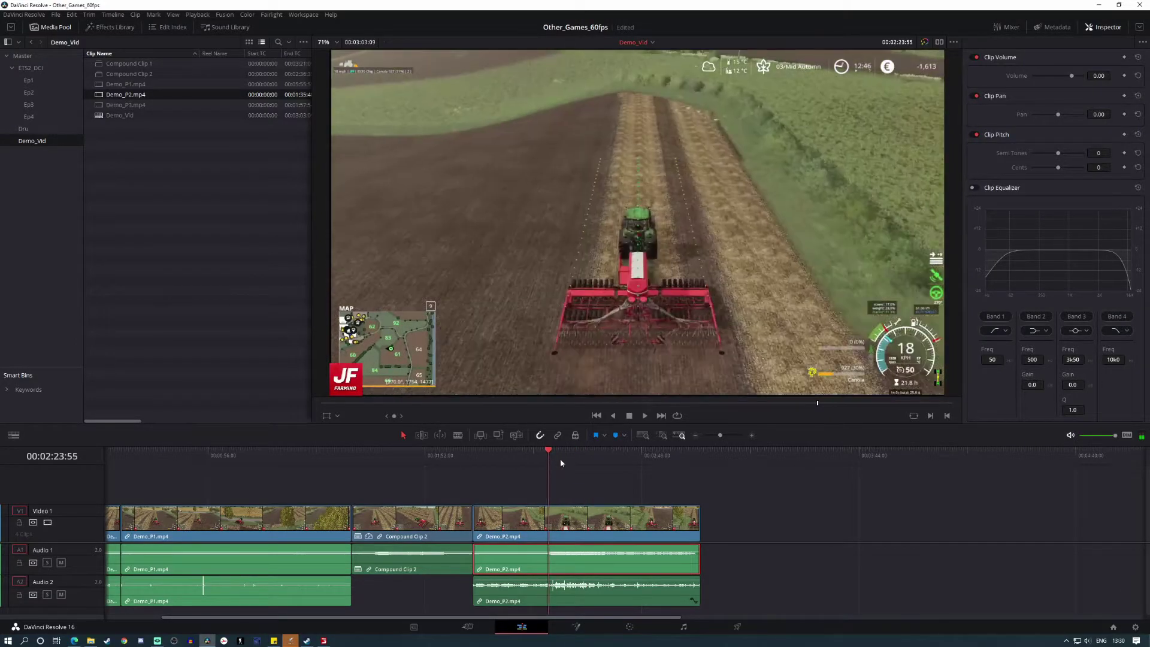
{"action": "left_click", "coordinate": [751, 435]}
{"action": "left_click", "coordinate": [752, 435]}
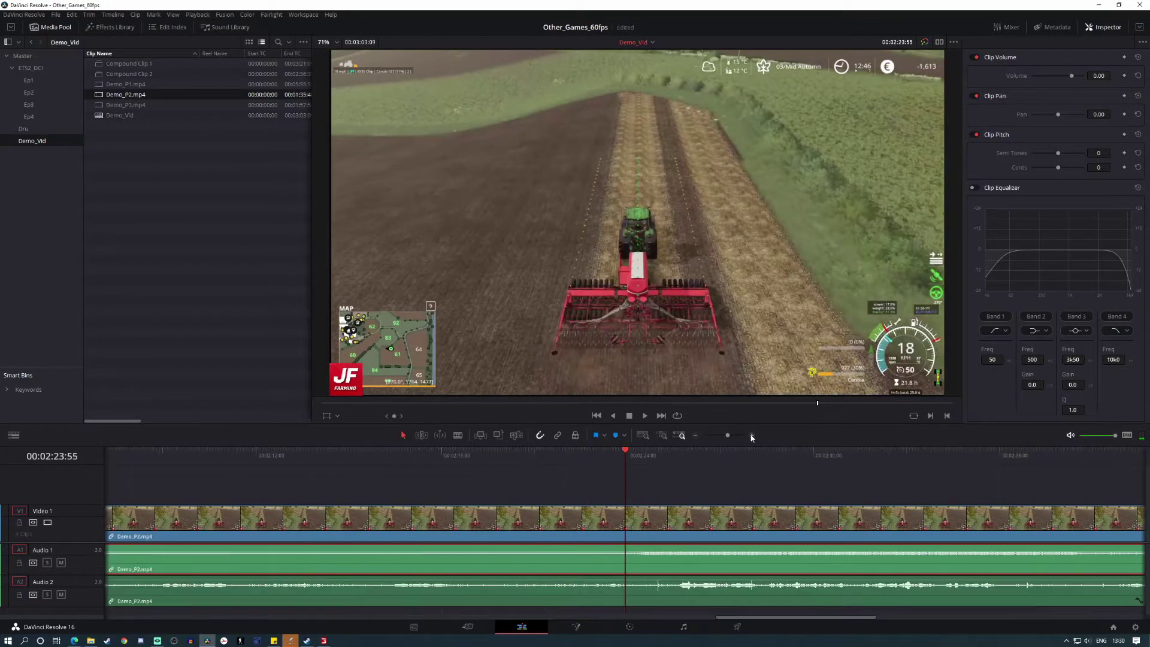
{"action": "left_click_drag", "start_coordinate": [626, 454], "coordinate": [630, 455]}
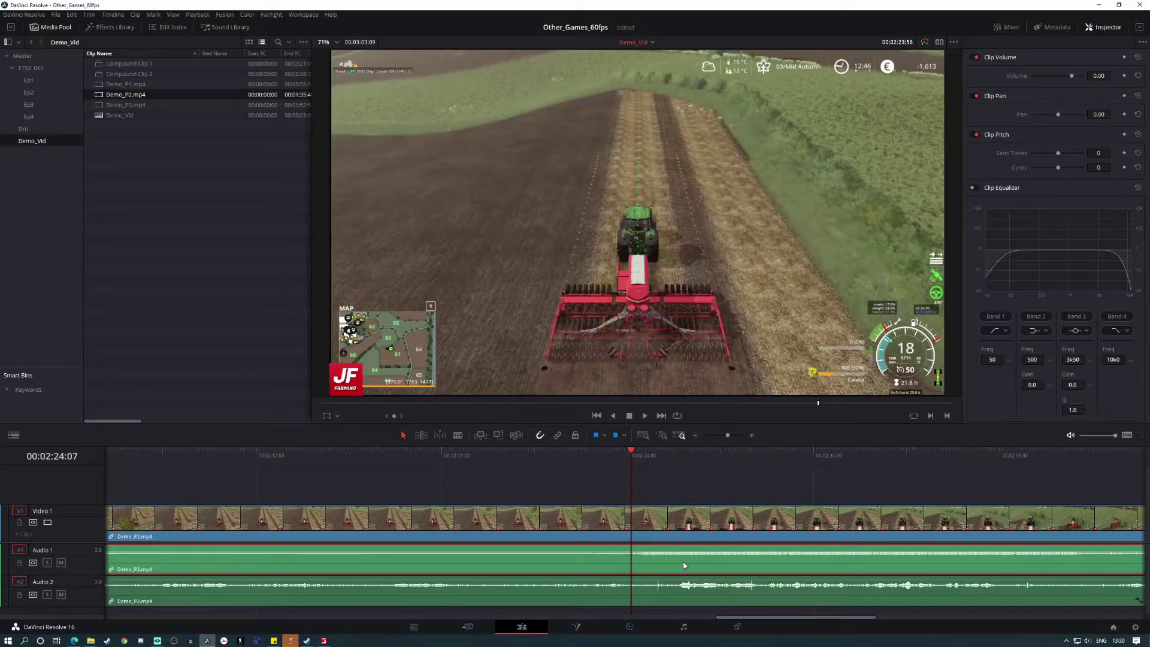
{"action": "left_click", "coordinate": [692, 433]}
{"action": "left_click", "coordinate": [693, 432]}
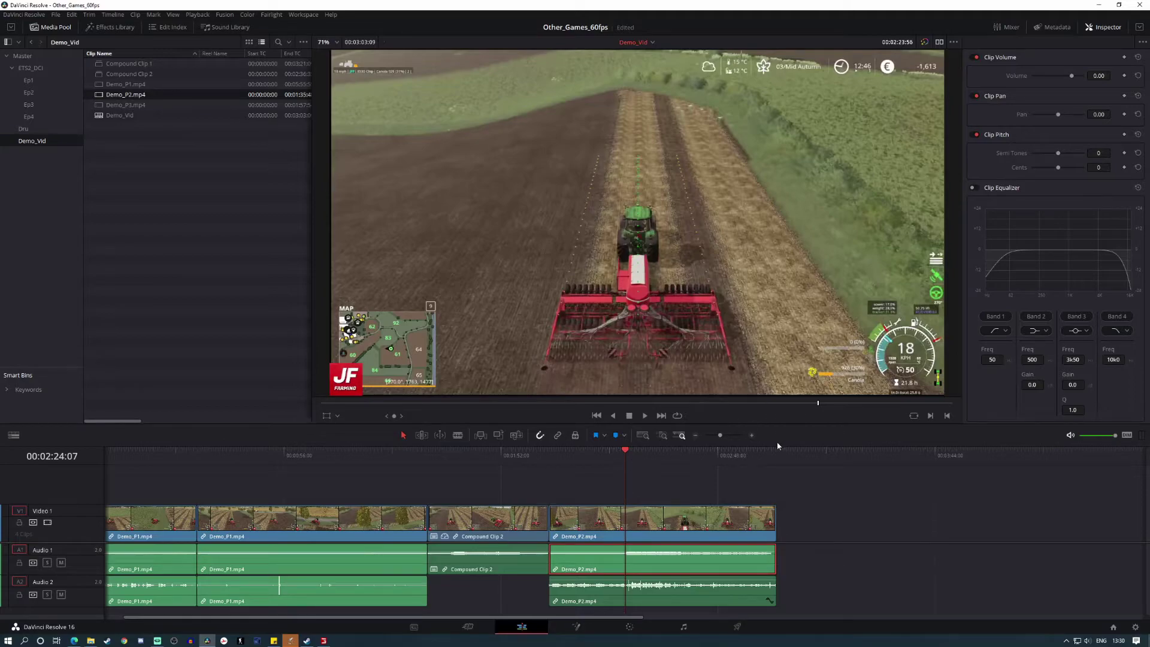
{"action": "left_click", "coordinate": [751, 435]}
{"action": "left_click", "coordinate": [751, 435]}
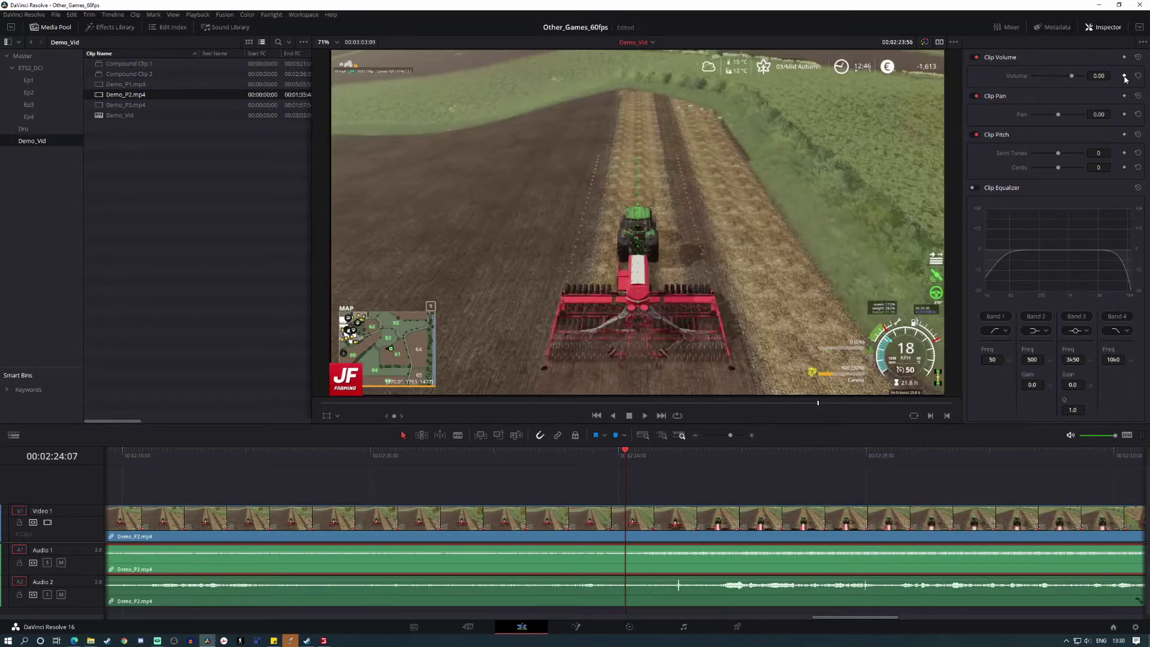
{"action": "left_click", "coordinate": [1125, 76]}
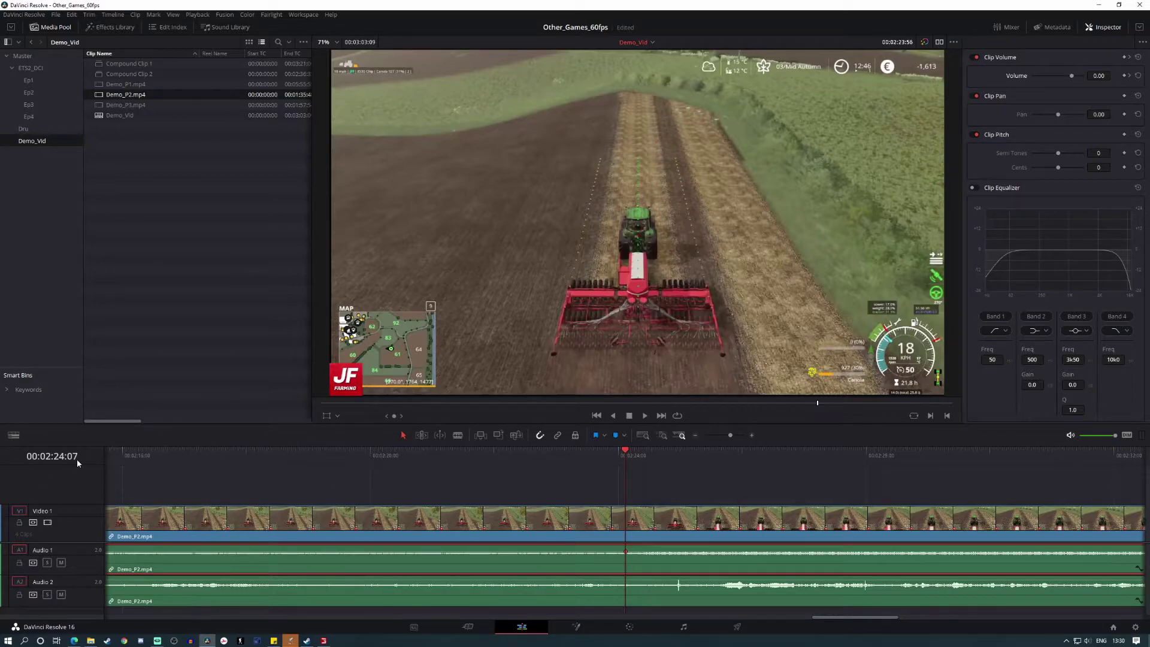
Add a second volume keyframe to the Audio 1 clip ten frames earlier, at 00:02:23:57.
{"action": "key", "text": "Left"}
{"action": "key", "text": "Left"}
{"action": "key", "text": "Left"}
{"action": "key", "text": "Left"}
{"action": "key", "text": "Left"}
{"action": "key", "text": "Left"}
{"action": "key", "text": "Left"}
{"action": "key", "text": "Left"}
{"action": "key", "text": "Left"}
{"action": "key", "text": "Left"}
{"action": "key", "text": "Left"}
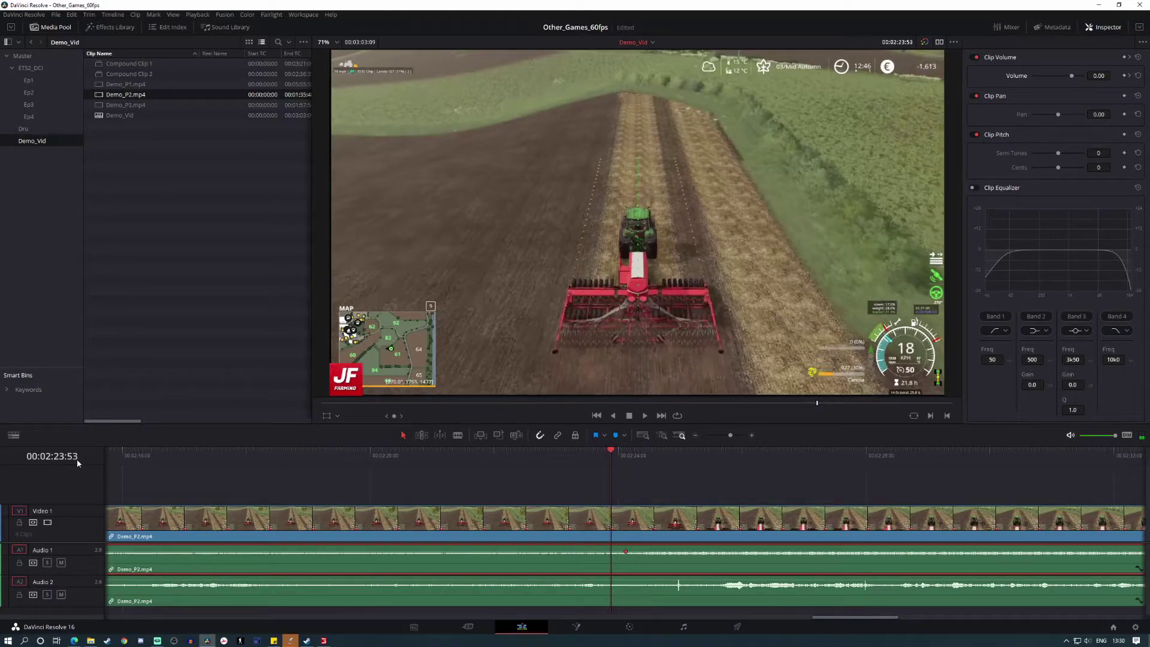
{"action": "key", "text": "Right"}
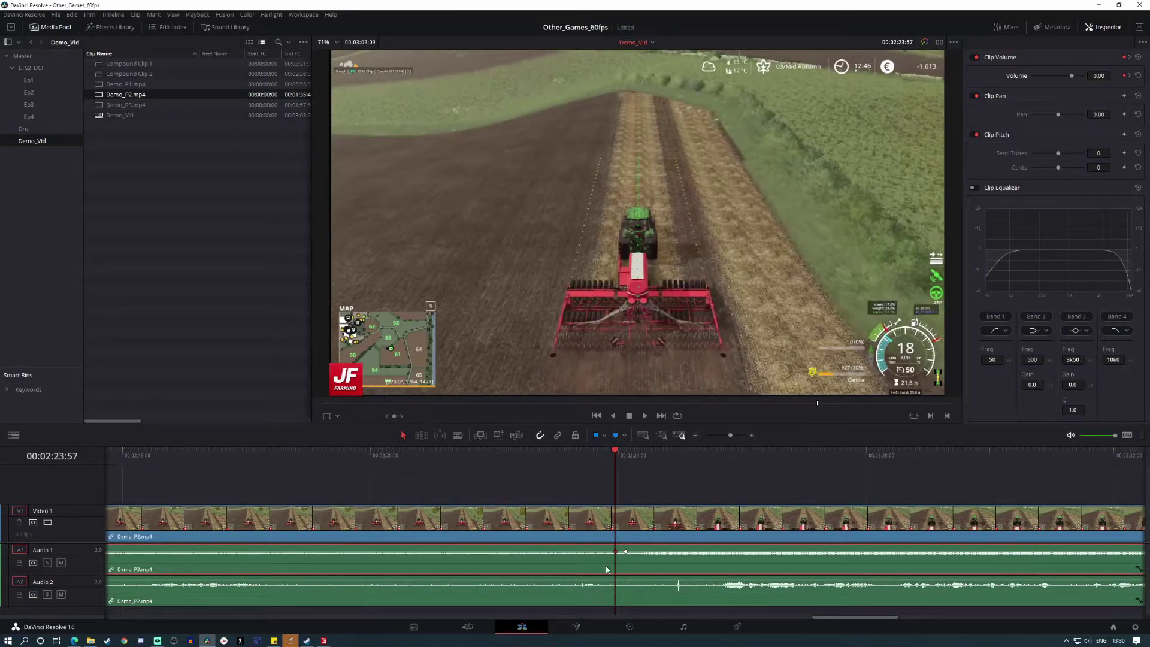
Add an Audio 1 volume keyframe near 00:02:38:40, where the loud section ends, and return to the keyframe at 00:02:23:57.
{"action": "scroll", "coordinate": [827, 618], "scroll_direction": "right", "scroll_amount": 5}
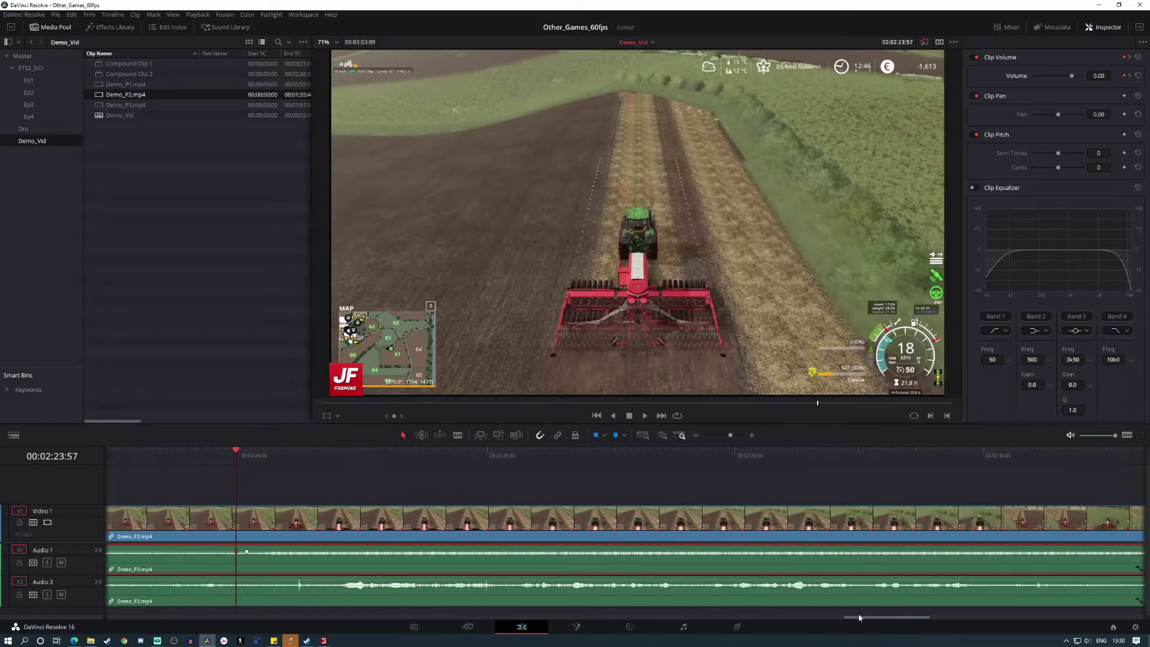
{"action": "left_click_drag", "start_coordinate": [913, 455], "coordinate": [992, 460]}
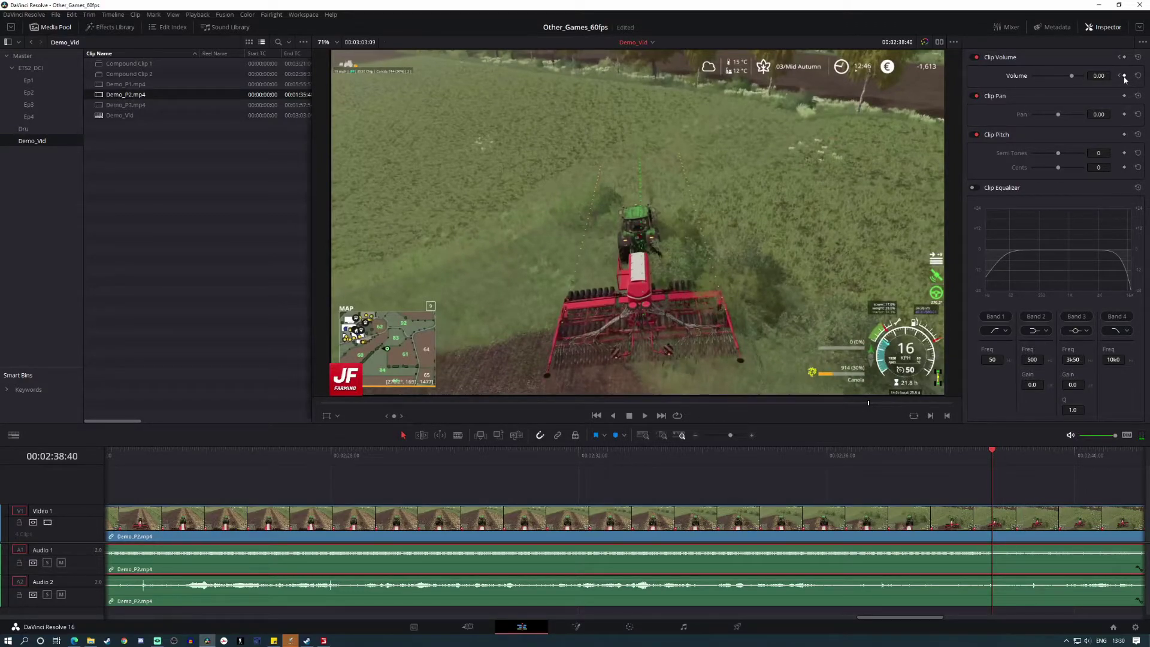
{"action": "key", "text": "space"}
{"action": "left_click", "coordinate": [1120, 76]}
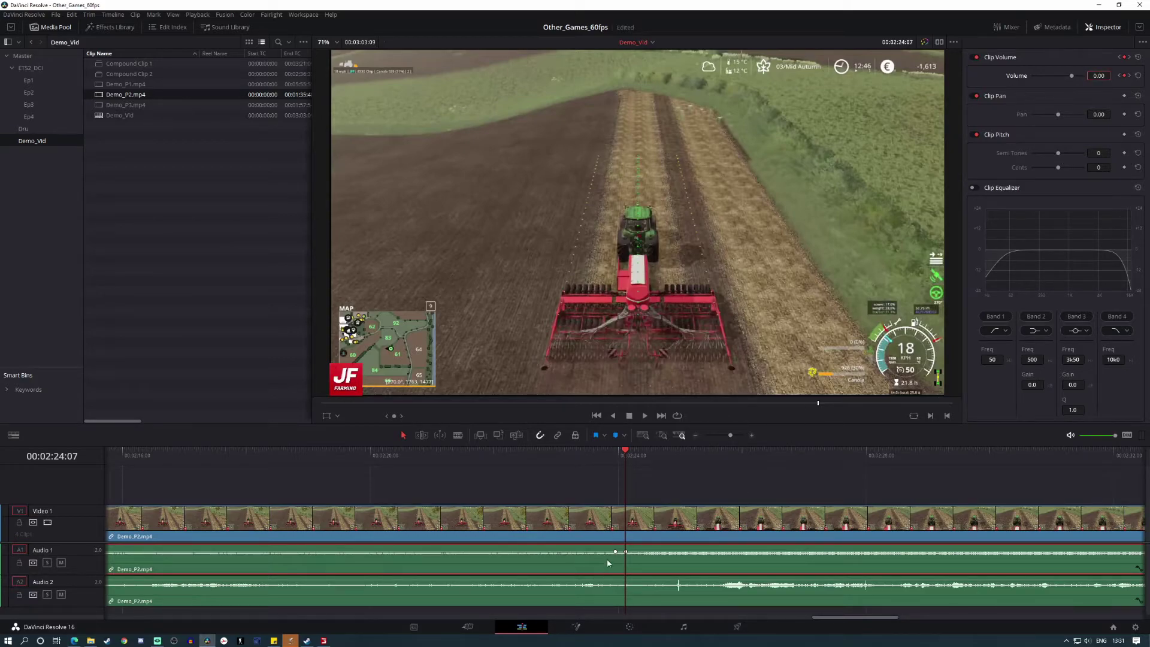
{"action": "left_click", "coordinate": [1119, 76]}
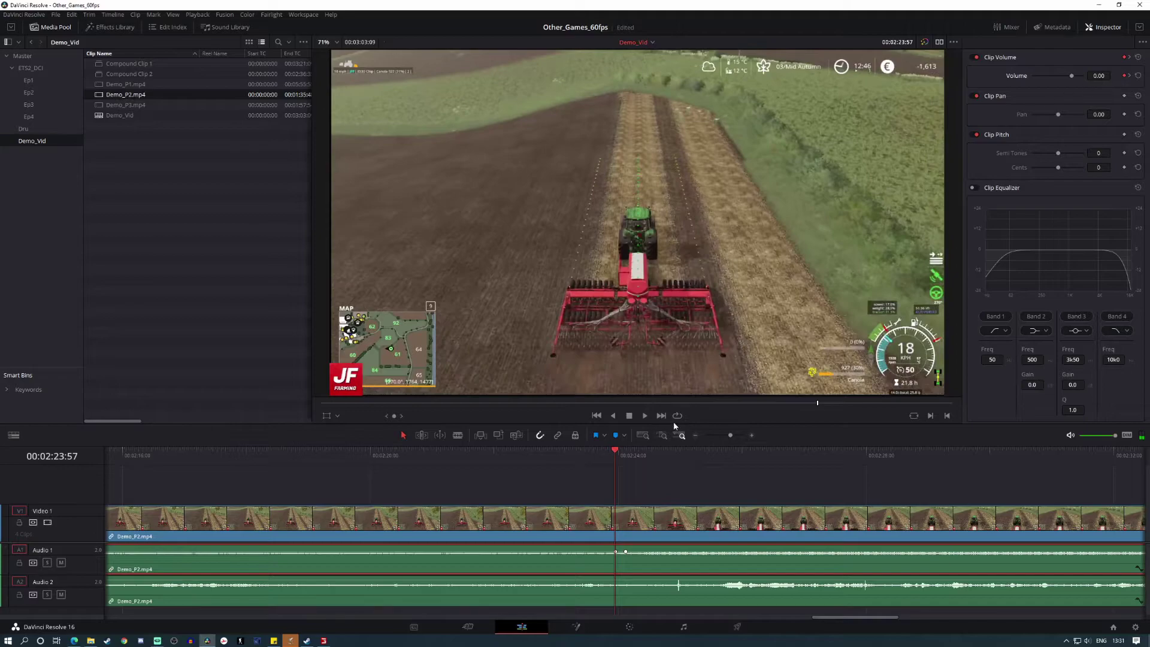
Set the Audio 1 clip volume to -10 at the keyframe at 00:02:24:07.
{"action": "left_click", "coordinate": [1129, 77]}
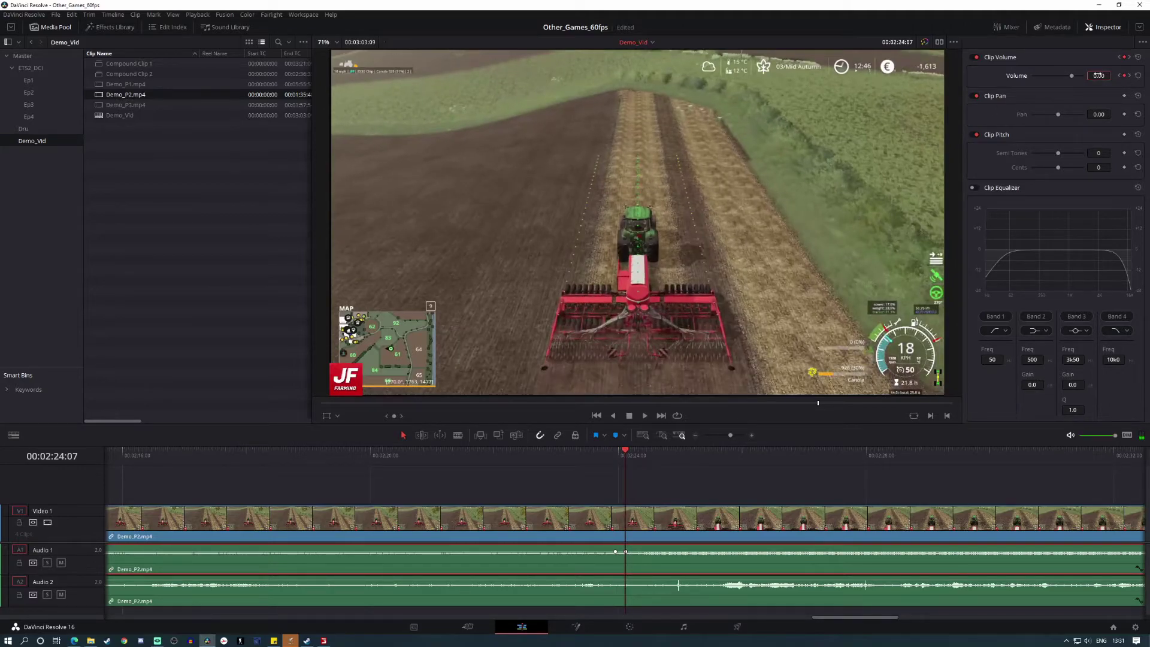
{"action": "left_click", "coordinate": [1098, 76]}
{"action": "type", "text": "-10"}
{"action": "key", "text": "Return"}
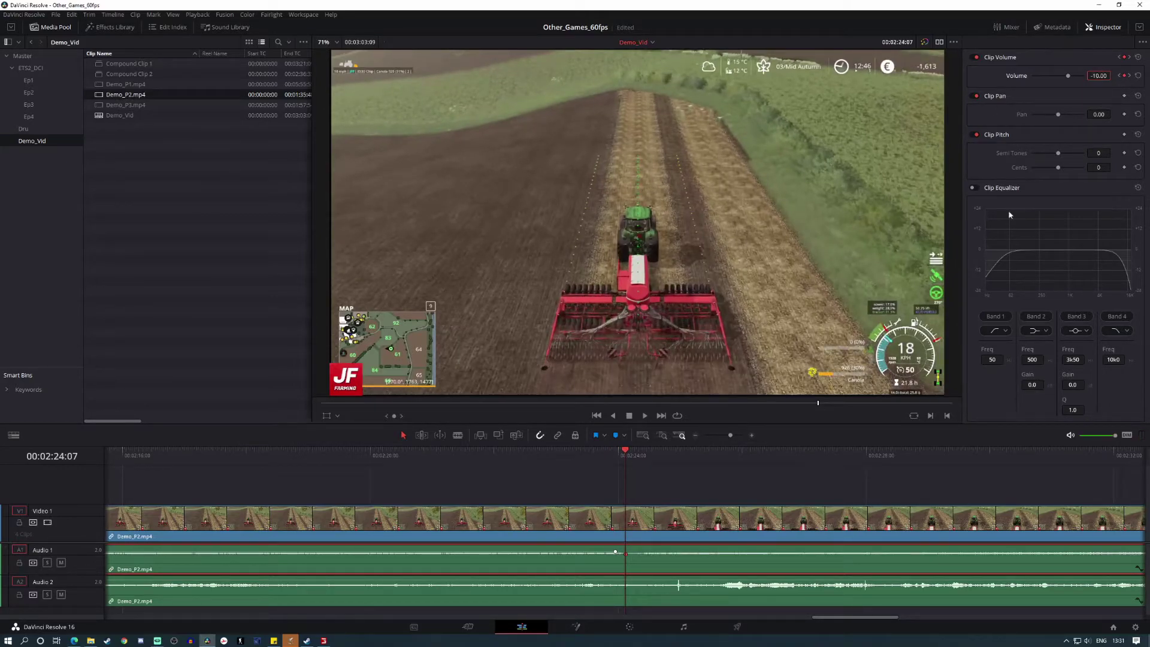
Set the Audio 1 clip volume to -10 at the keyframe at 00:02:38:40, where the loud section ends.
{"action": "left_click", "coordinate": [594, 453]}
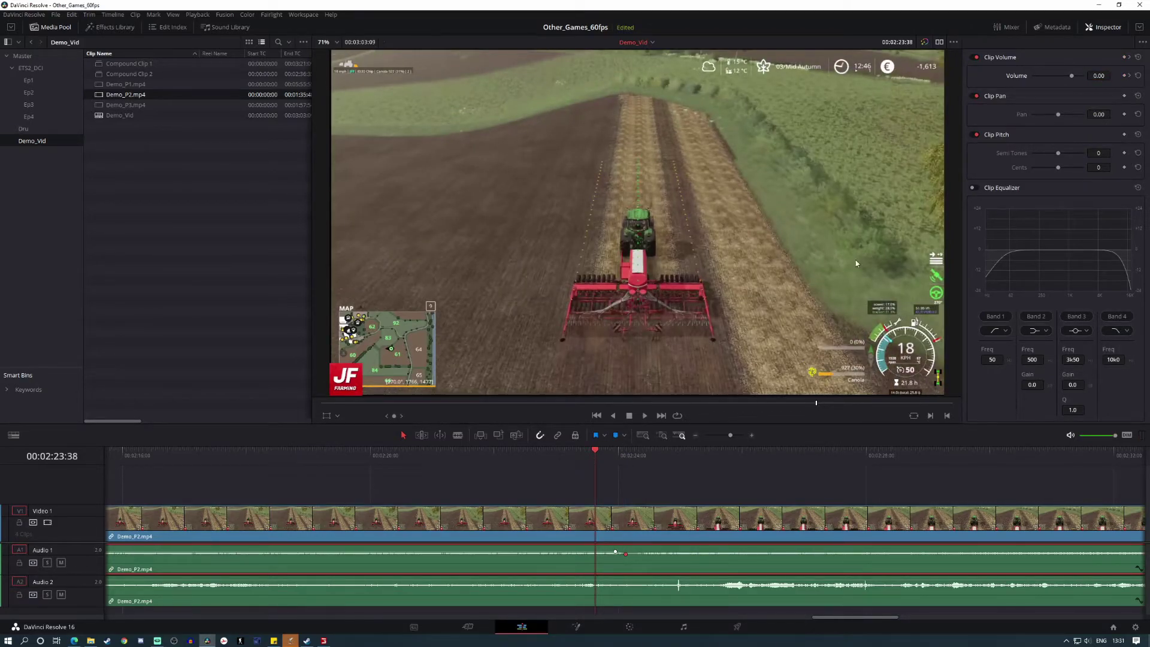
{"action": "left_click", "coordinate": [1130, 76]}
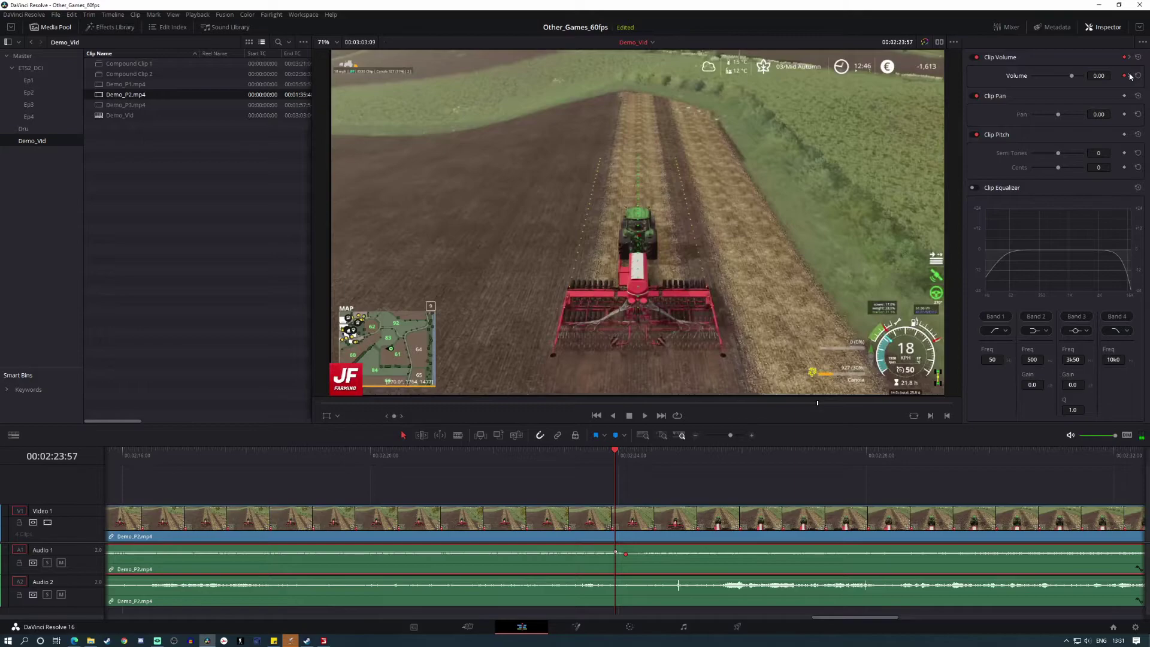
{"action": "left_click", "coordinate": [1130, 76]}
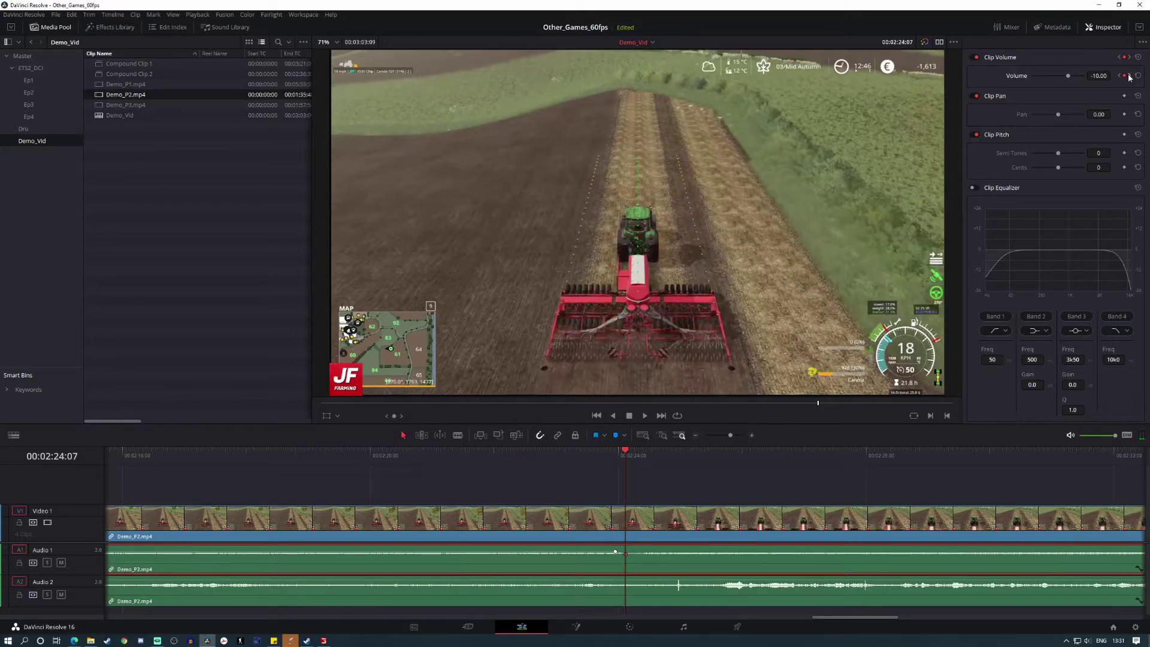
{"action": "left_click", "coordinate": [1129, 76]}
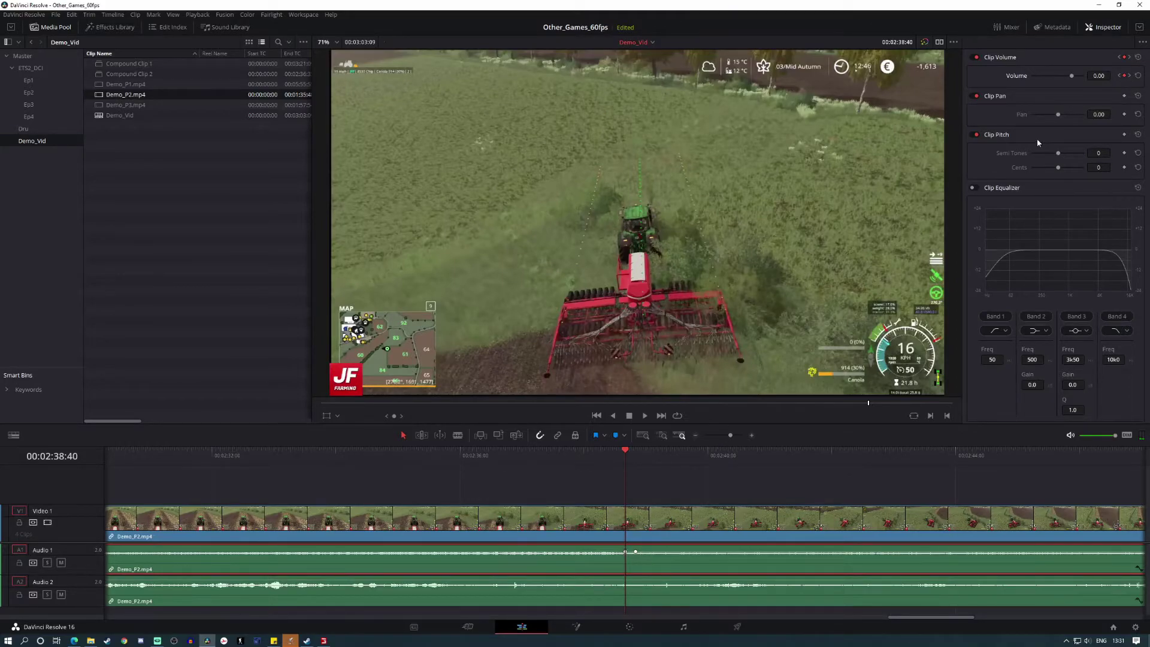
{"action": "left_click", "coordinate": [1098, 75]}
{"action": "type", "text": "-10"}
{"action": "key", "text": "Return"}
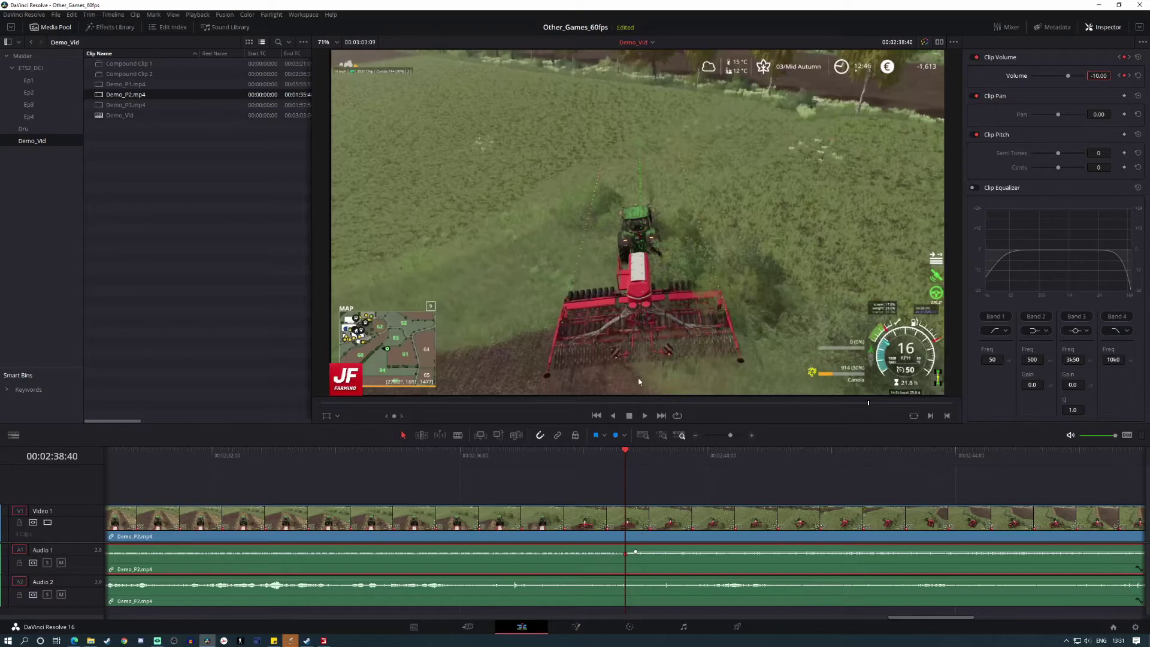
Play the timeline from just before the first Audio 1 keyframe, at 00:02:23:34, to check the lowered game sound.
{"action": "left_click", "coordinate": [696, 435]}
{"action": "left_click", "coordinate": [695, 435]}
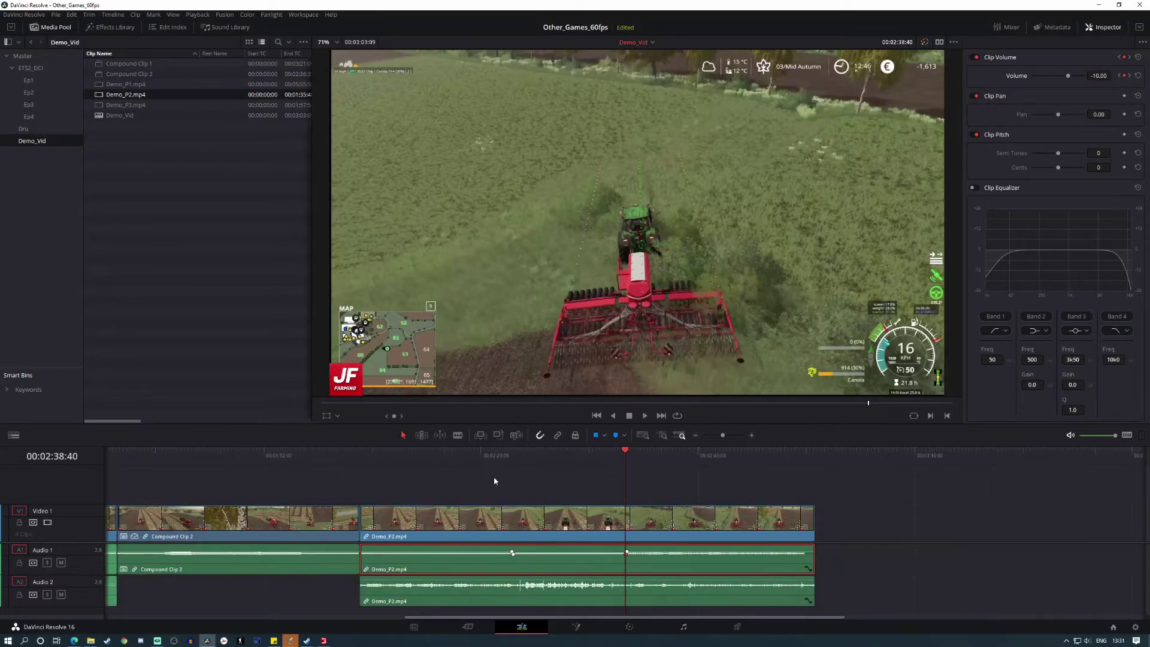
{"action": "left_click", "coordinate": [508, 453]}
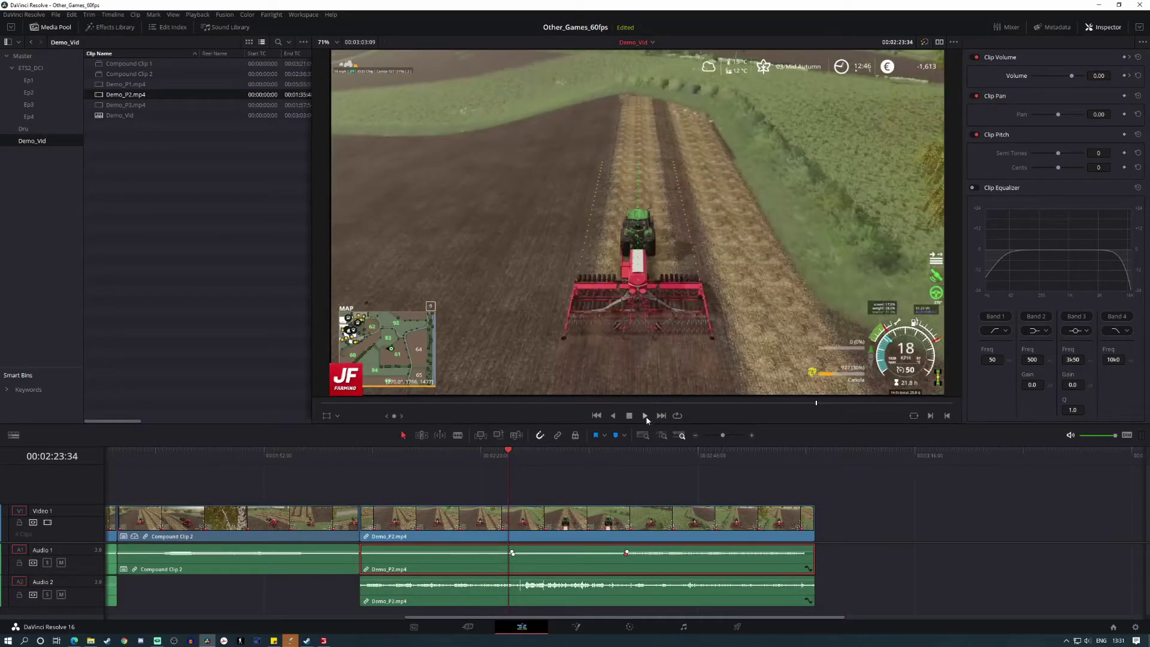
{"action": "left_click", "coordinate": [647, 417]}
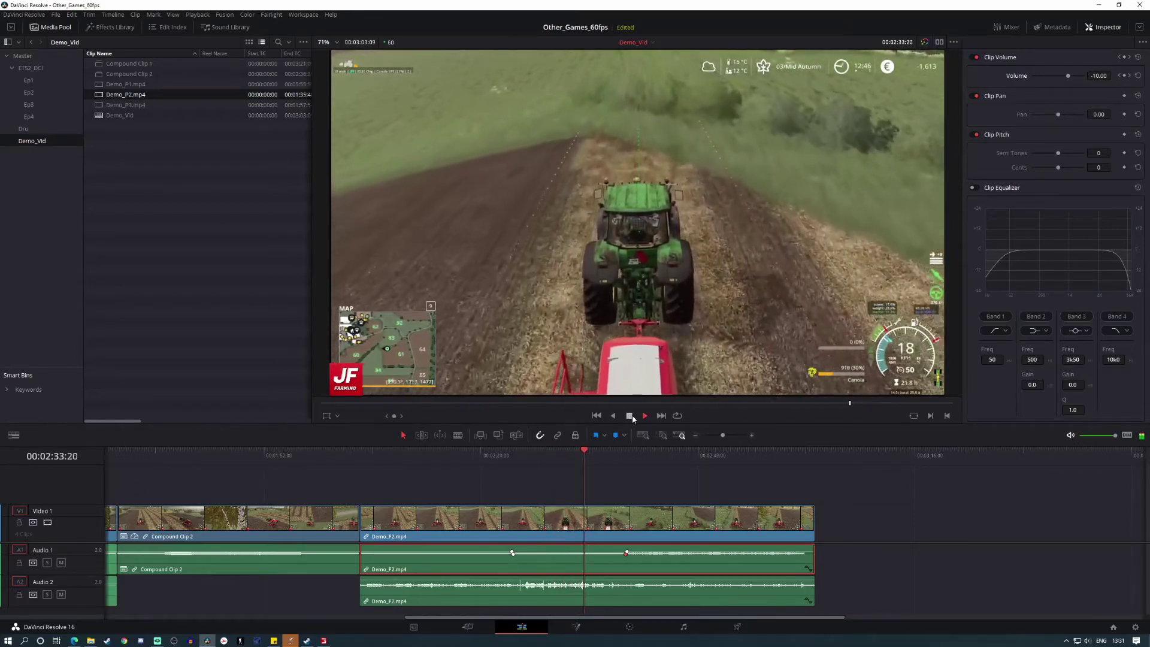
{"action": "left_click", "coordinate": [630, 415]}
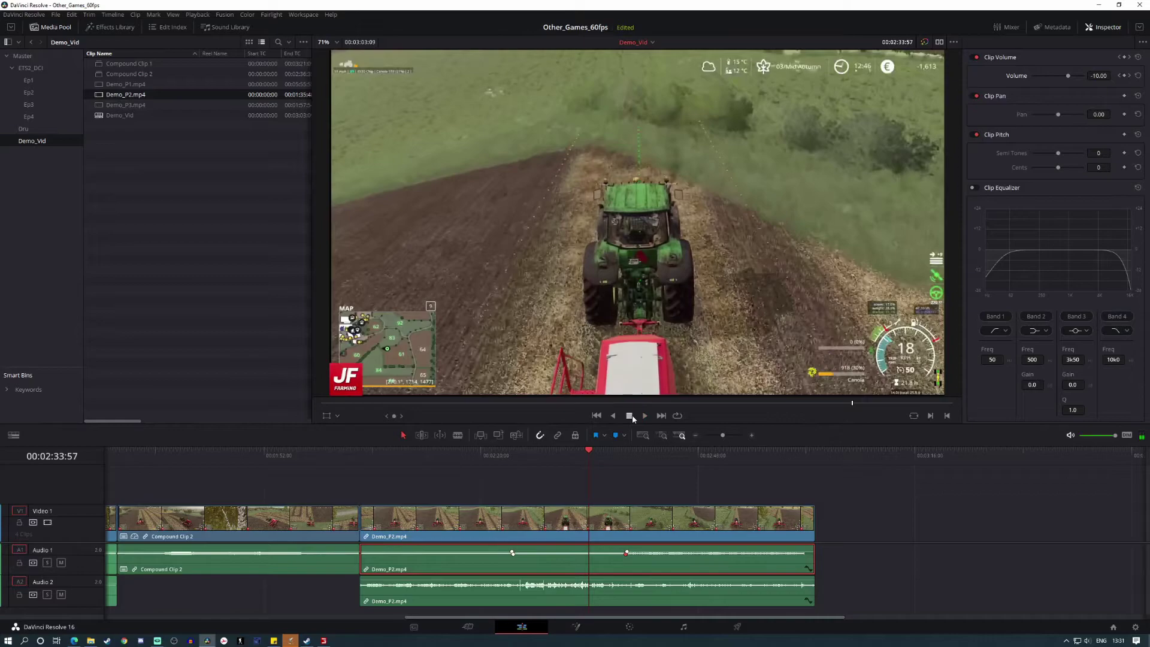
Go to the end of Demo_P2.mp4 and play it from 00:03:00:10 to look for a cut point.
{"action": "left_click", "coordinate": [695, 436]}
{"action": "left_click", "coordinate": [695, 436]}
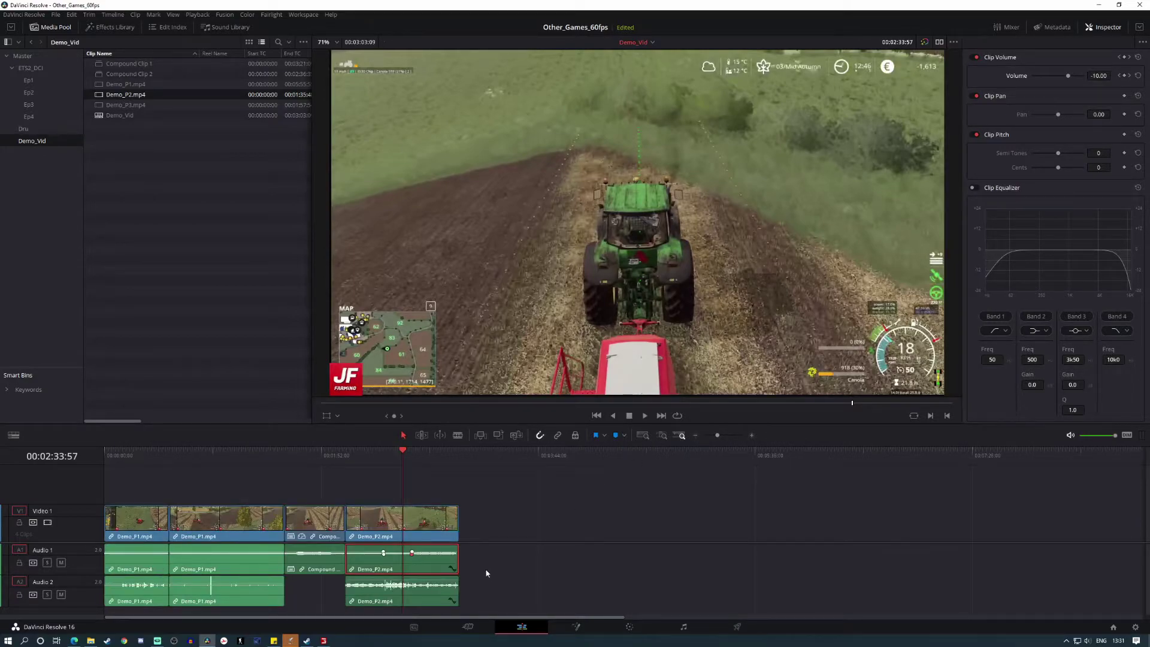
{"action": "left_click_drag", "start_coordinate": [421, 456], "coordinate": [444, 454]}
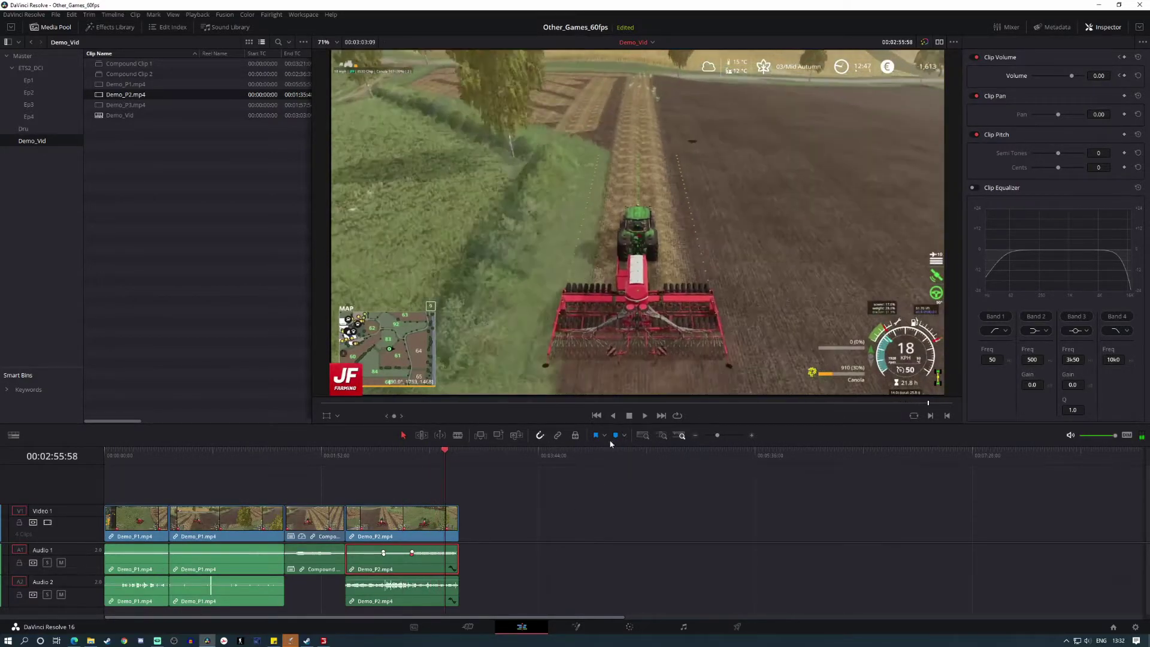
{"action": "left_click", "coordinate": [751, 436]}
{"action": "left_click", "coordinate": [751, 435]}
{"action": "left_click", "coordinate": [648, 456]}
{"action": "left_click_drag", "start_coordinate": [656, 460], "coordinate": [692, 460]}
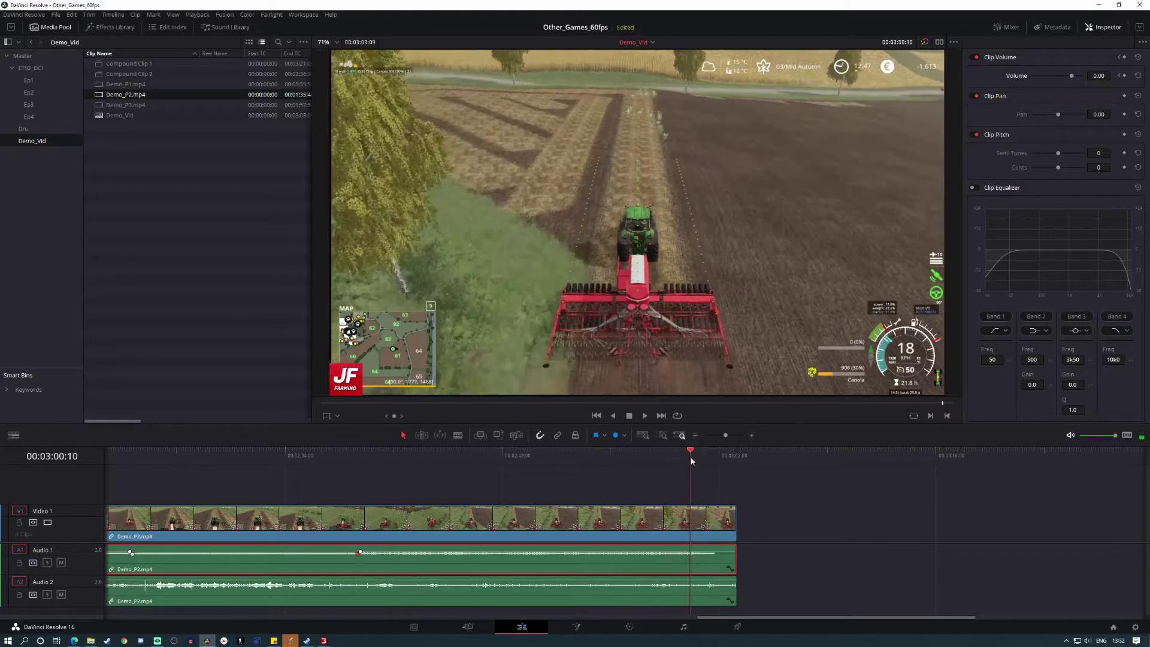
{"action": "left_click", "coordinate": [645, 415]}
{"action": "left_click", "coordinate": [633, 416]}
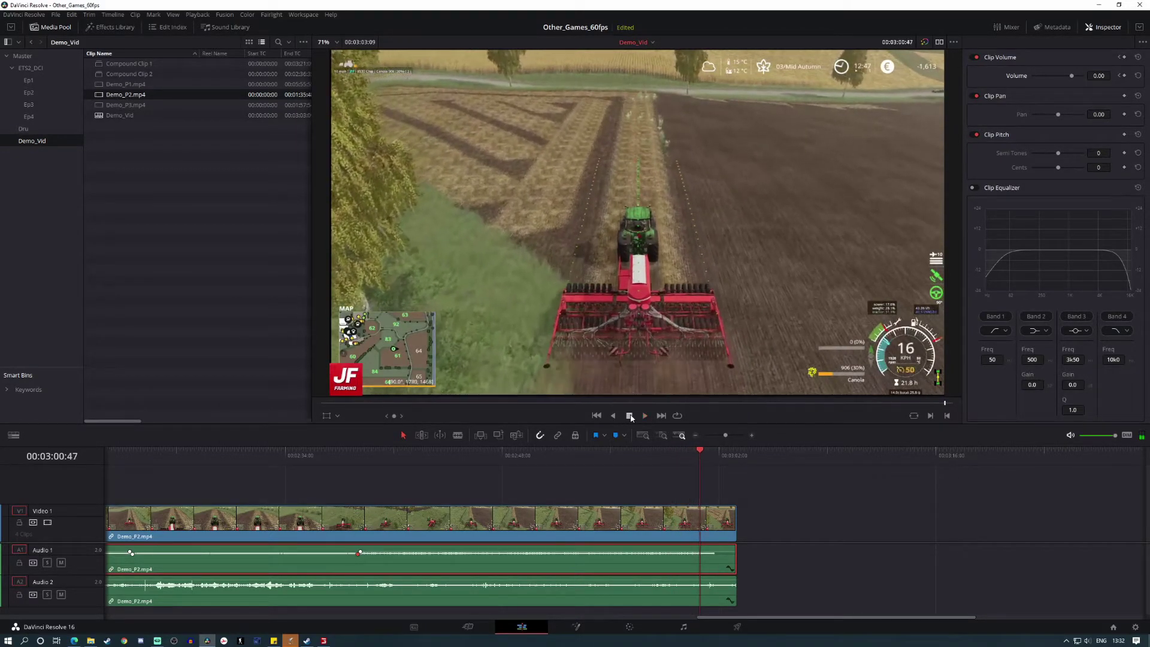
Split Demo_P2.mp4 and its linked audio at 00:03:01:00.
{"action": "left_click", "coordinate": [752, 437]}
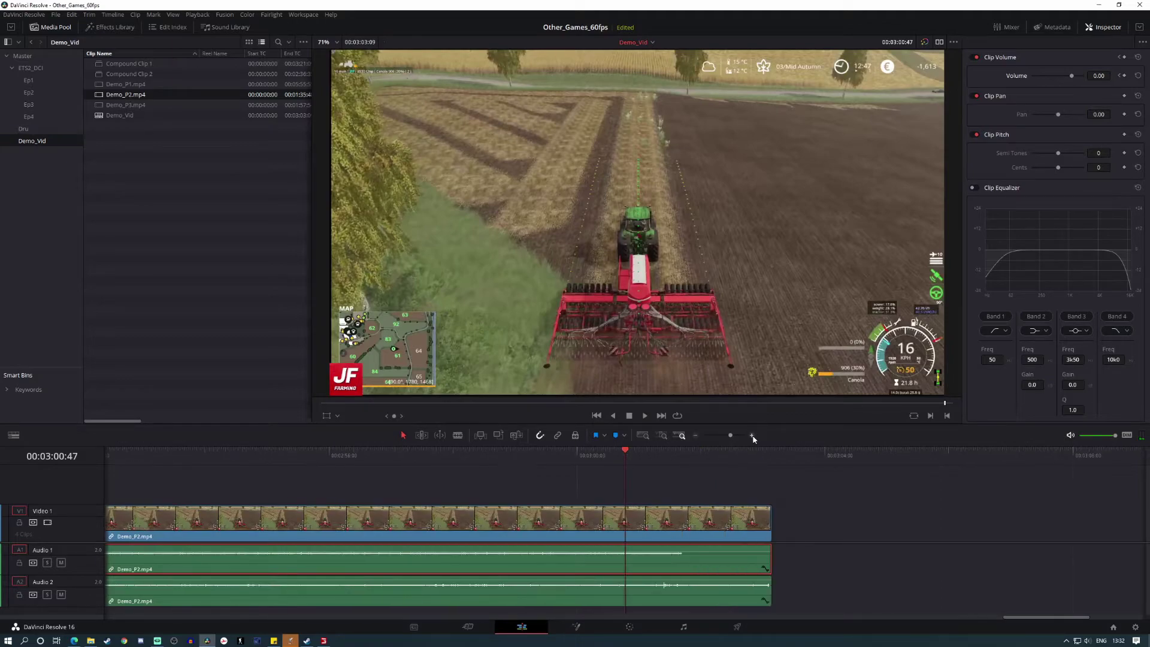
{"action": "left_click", "coordinate": [752, 436]}
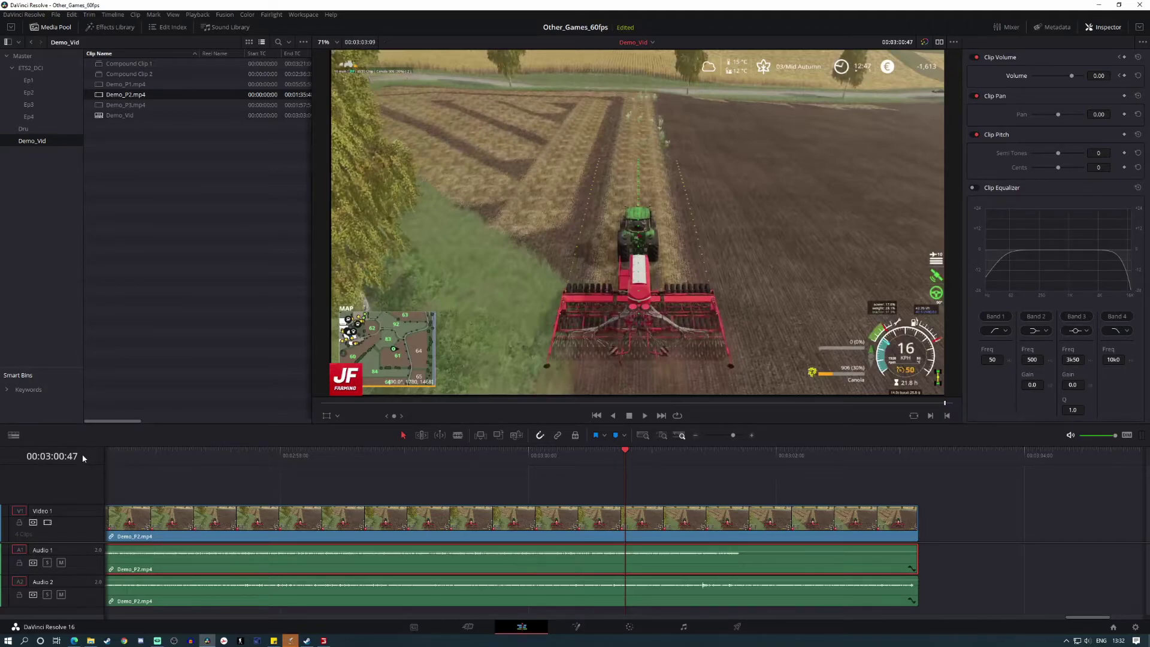
{"action": "key", "text": "Left"}
{"action": "key", "text": "Left"}
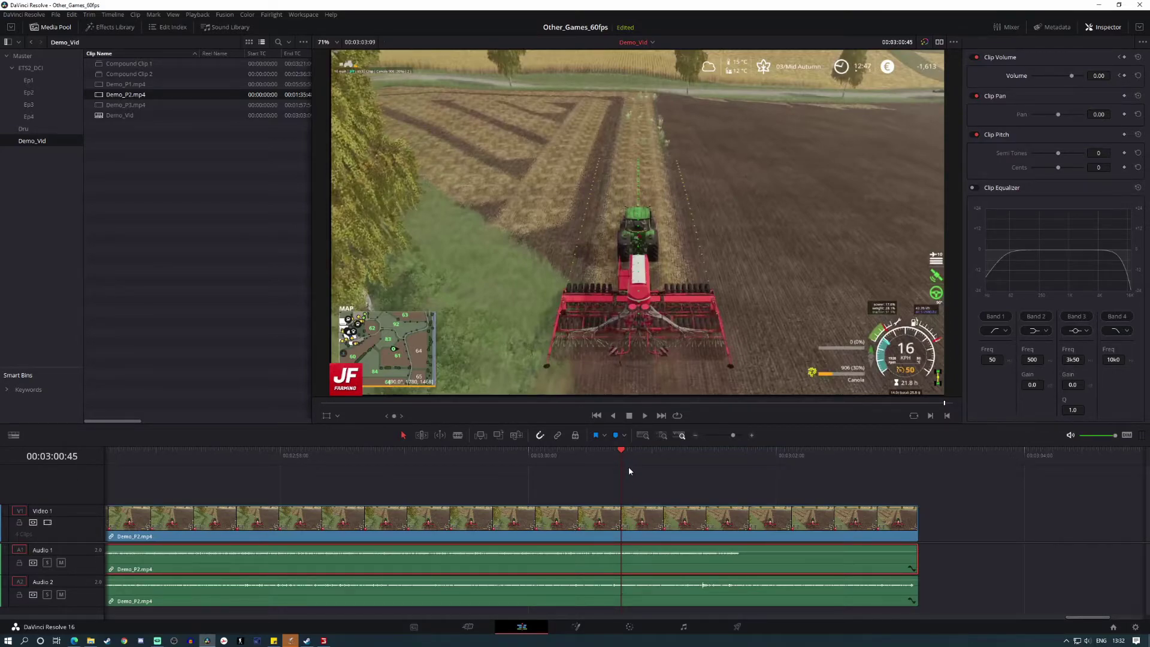
{"action": "key", "text": "space"}
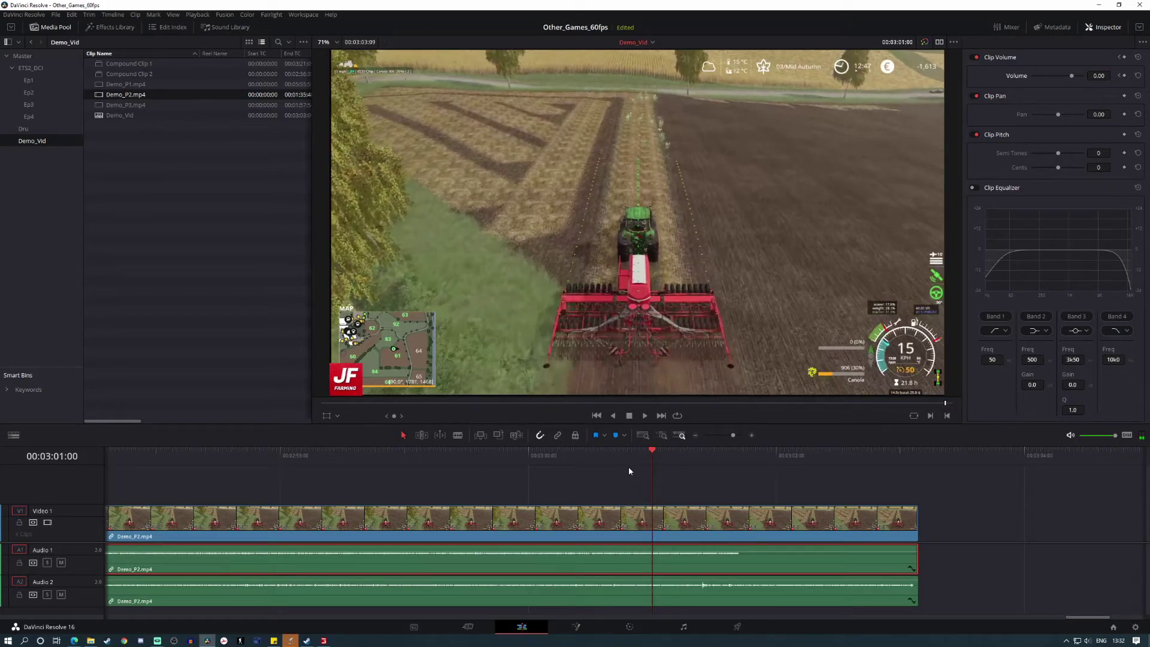
{"action": "left_click", "coordinate": [458, 434]}
{"action": "left_click", "coordinate": [655, 516]}
{"action": "left_click", "coordinate": [655, 516]}
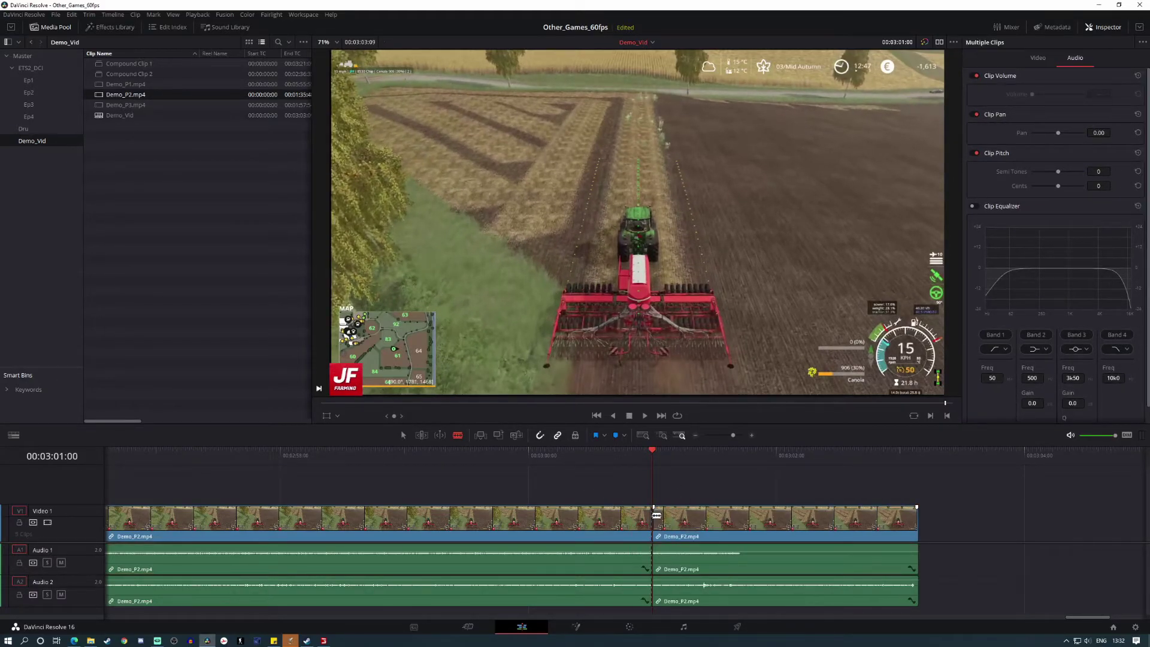
Split the end part of Demo_P2.mp4 at 00:03:02:45 and again 15 frames further on, at 00:03:03:00.
{"action": "left_click_drag", "start_coordinate": [679, 454], "coordinate": [872, 528]}
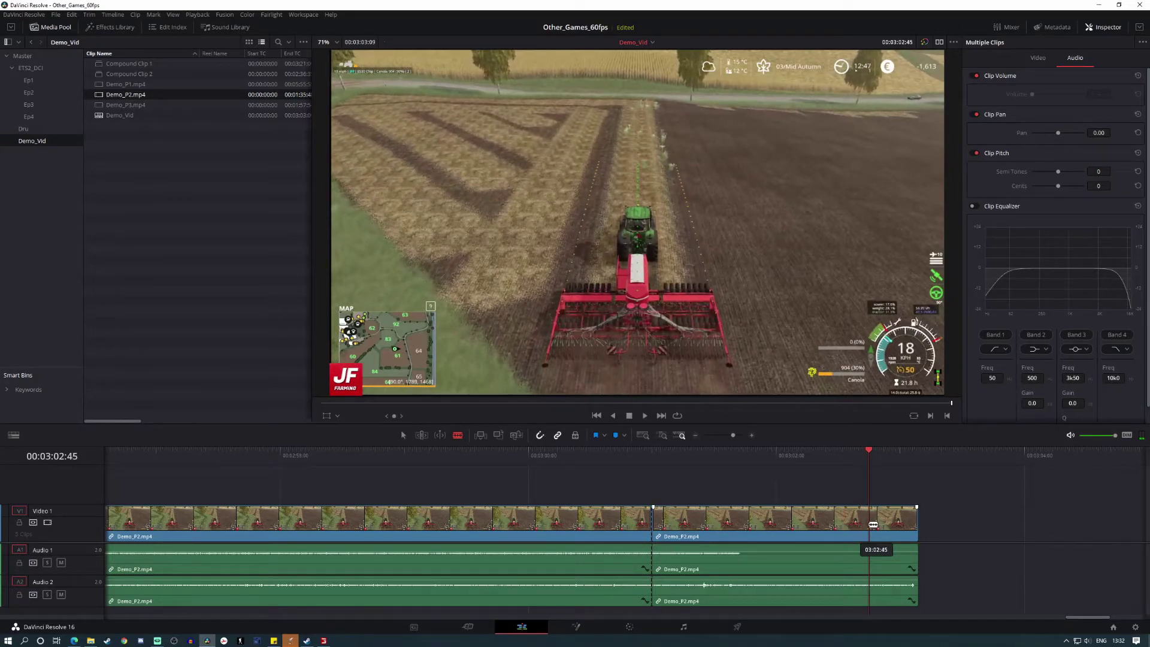
{"action": "left_click", "coordinate": [873, 524]}
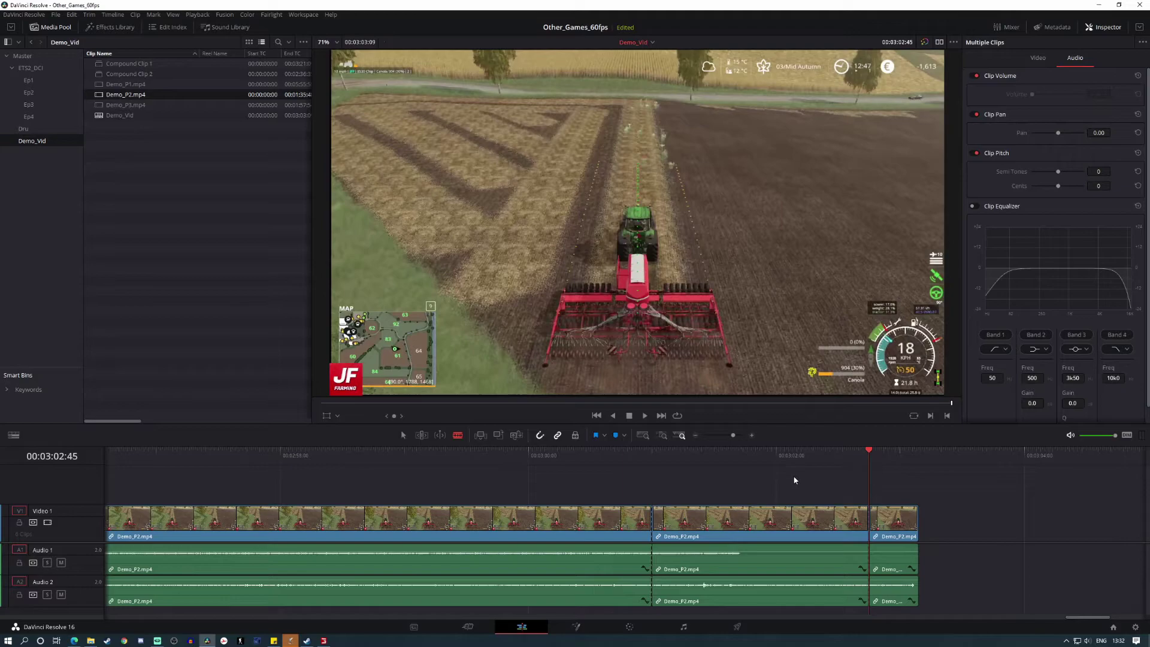
{"action": "key", "text": "Right"}
{"action": "key", "text": "Right"}
{"action": "key", "text": "Right"}
{"action": "key", "text": "Right"}
{"action": "key", "text": "Right"}
{"action": "key", "text": "Right"}
{"action": "key", "text": "Right"}
{"action": "key", "text": "Right"}
{"action": "key", "text": "Right"}
{"action": "key", "text": "Right"}
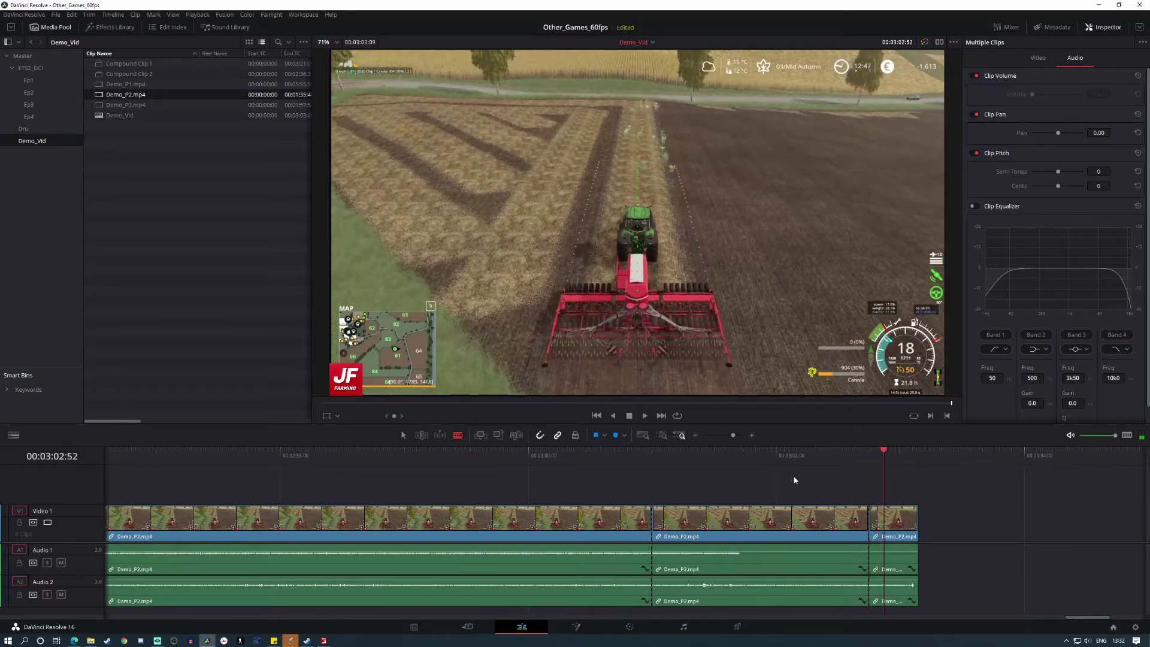
{"action": "key", "text": "Right"}
{"action": "key", "text": "Right"}
{"action": "key", "text": "Right"}
{"action": "key", "text": "Right"}
{"action": "key", "text": "Right"}
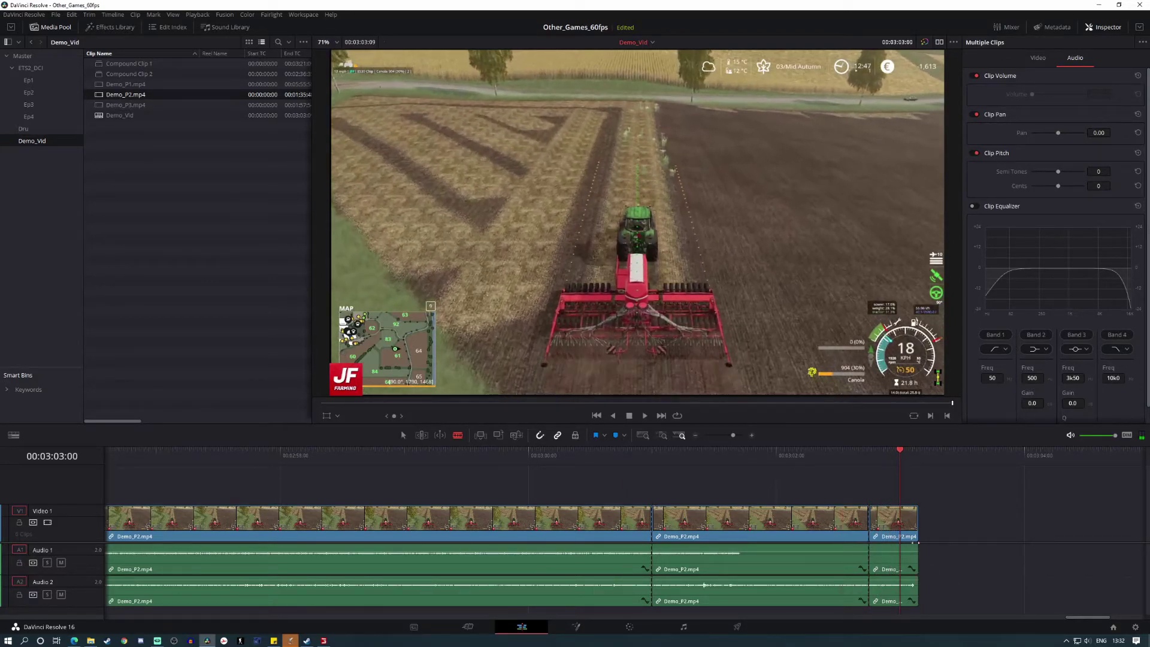
{"action": "left_click", "coordinate": [904, 525]}
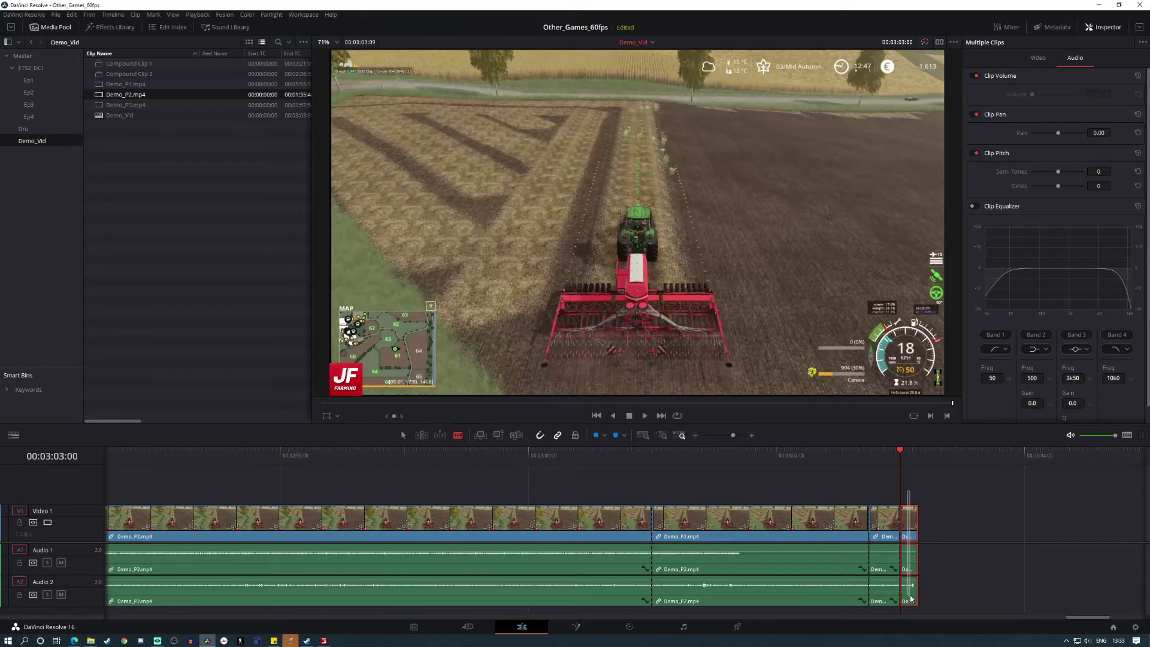
Ripple-delete the Demo_P2.mp4 section between 00:03:01:00 and 00:03:02:45 and the leftover piece after 00:03:03:00.
{"action": "left_click", "coordinate": [957, 508]}
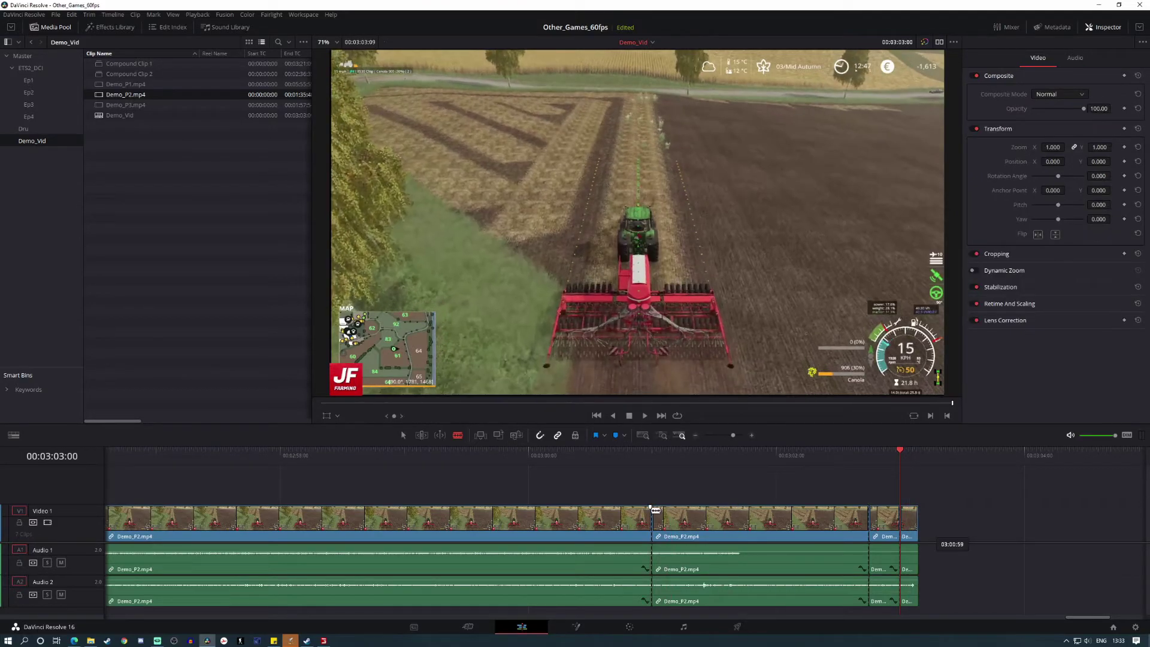
{"action": "left_click", "coordinate": [734, 562]}
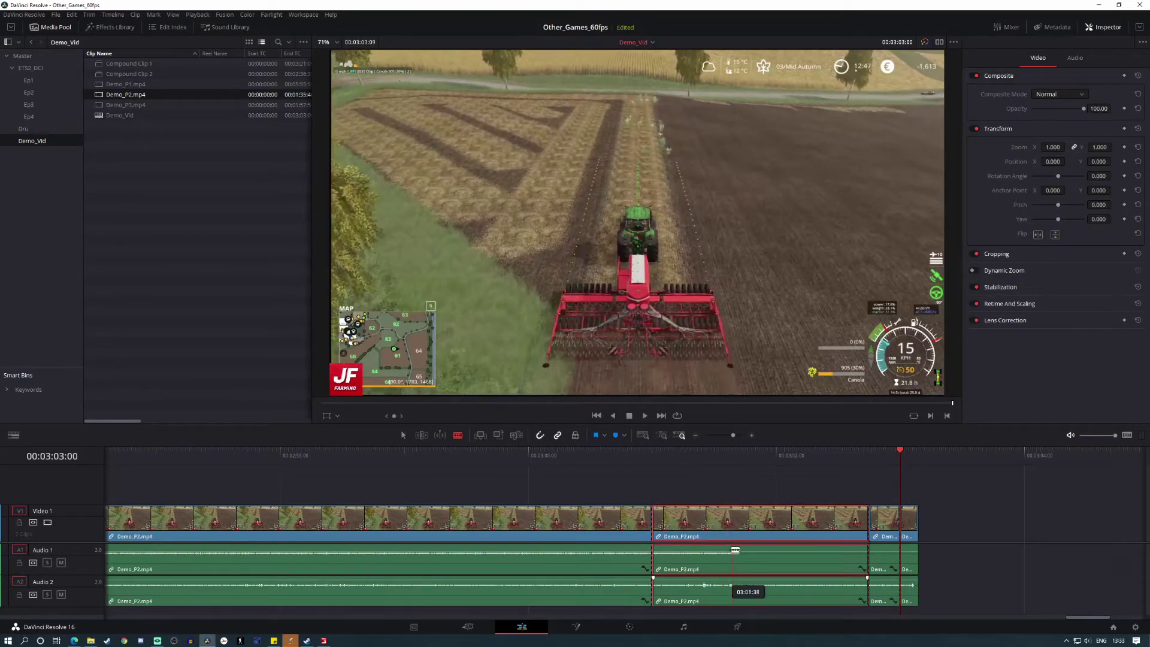
{"action": "key", "text": "Delete"}
{"action": "key", "text": "Delete"}
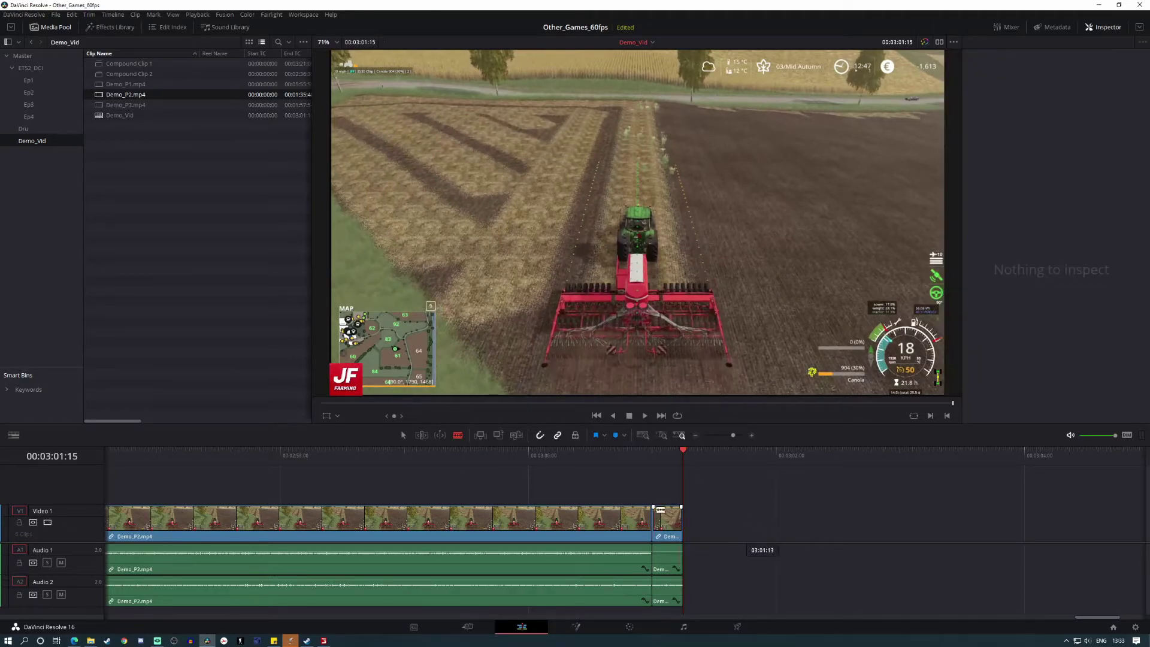
Add a Cross Dissolve video transition at the cut between the last two Demo_P2.mp4 clips on Video 1.
{"action": "left_click", "coordinate": [96, 27]}
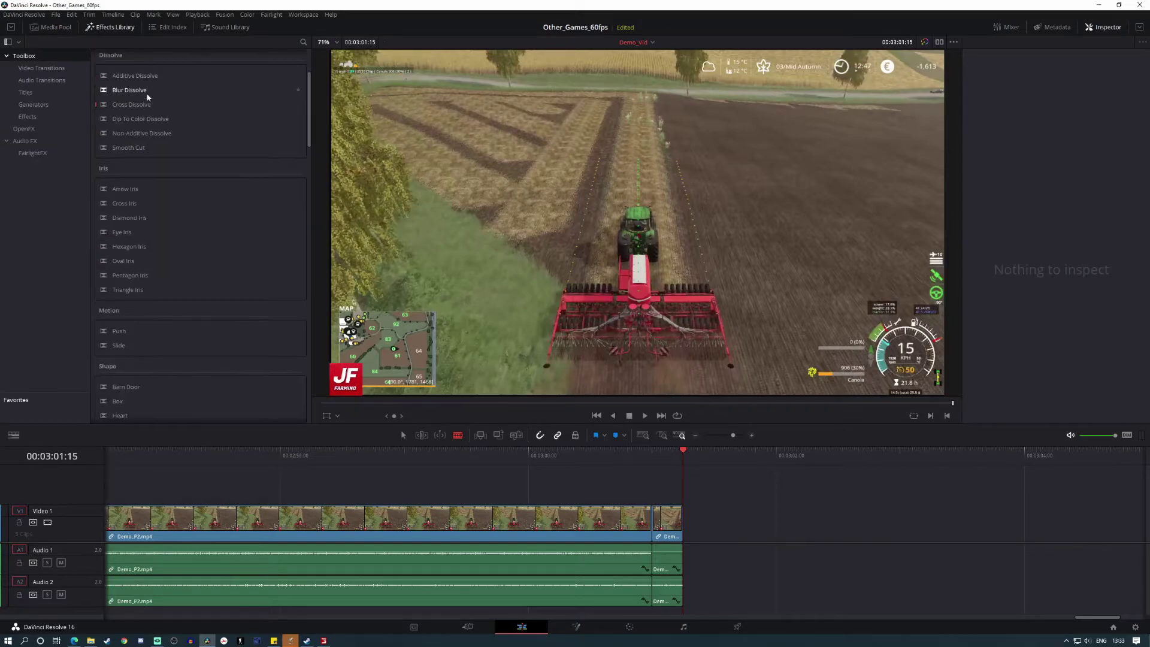
{"action": "scroll", "coordinate": [147, 96], "scroll_direction": "down", "scroll_amount": 2}
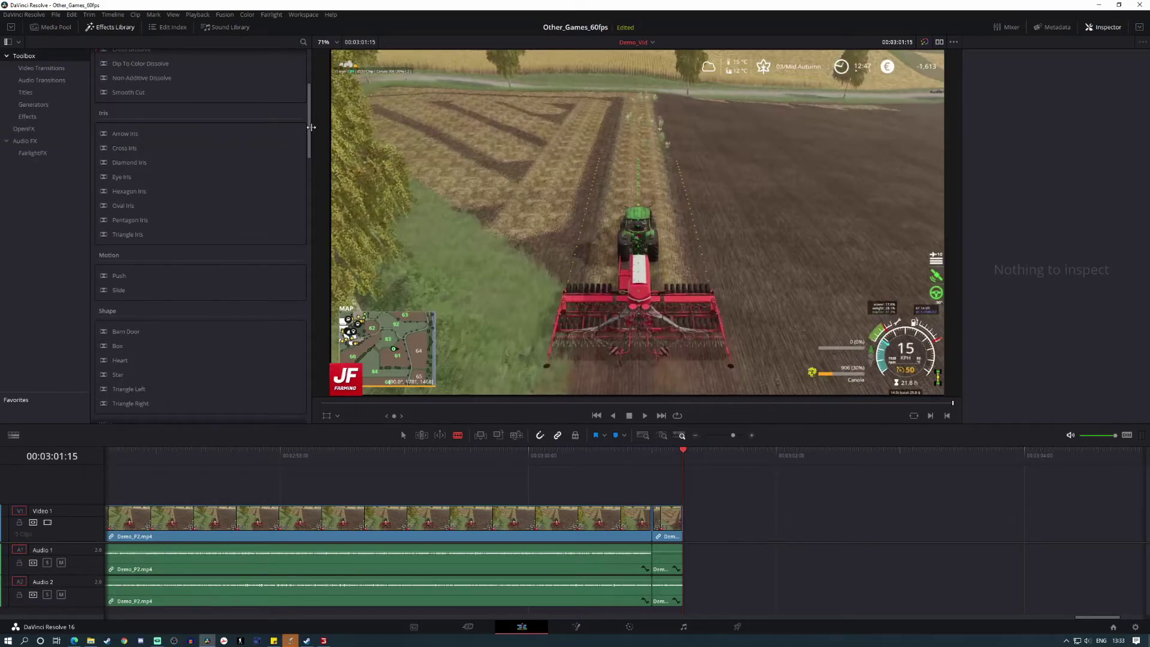
{"action": "left_click_drag", "start_coordinate": [311, 127], "coordinate": [322, 361]}
{"action": "scroll", "coordinate": [302, 370], "scroll_direction": "up", "scroll_amount": 15}
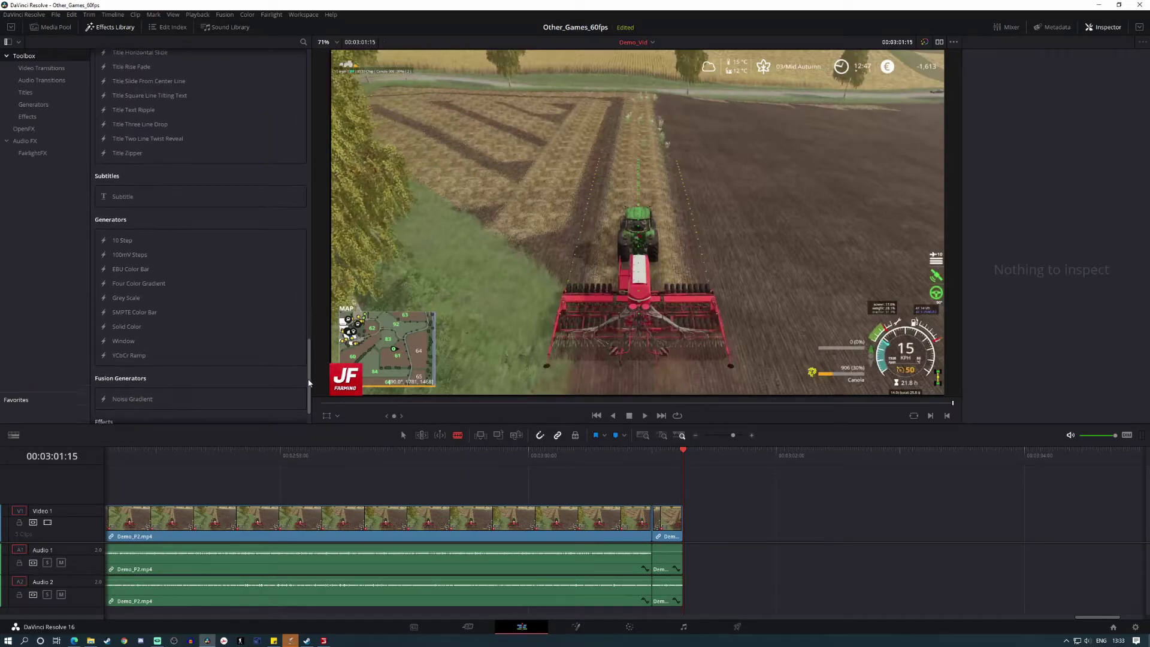
{"action": "scroll", "coordinate": [295, 202], "scroll_direction": "up", "scroll_amount": 20}
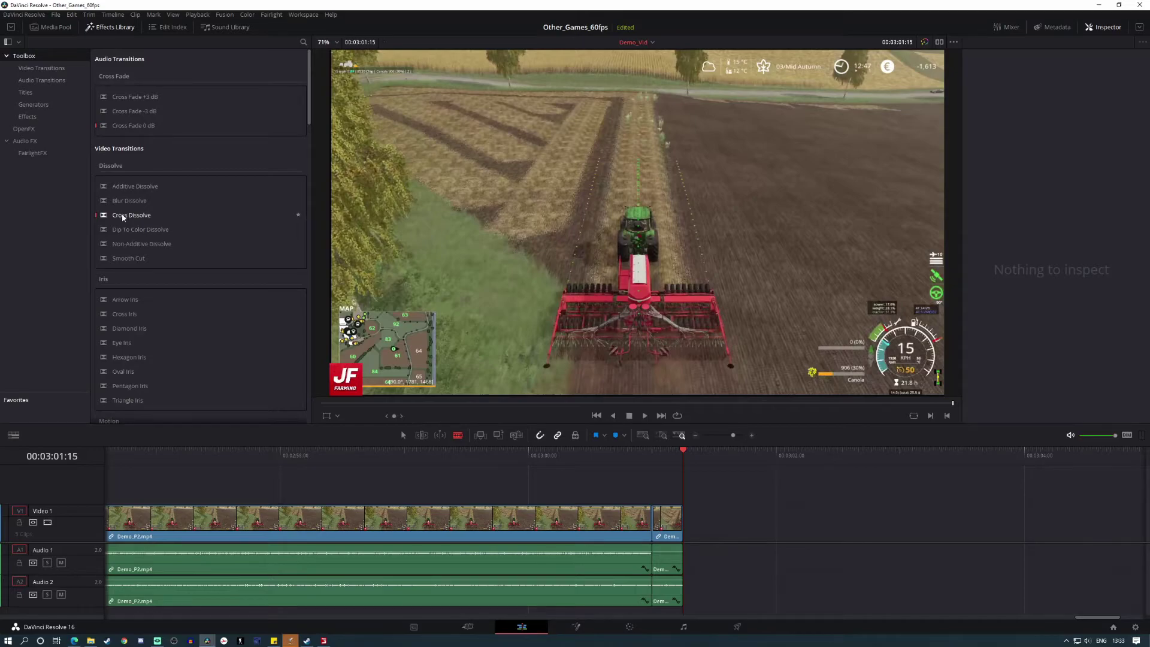
{"action": "left_click_drag", "start_coordinate": [121, 213], "coordinate": [652, 526]}
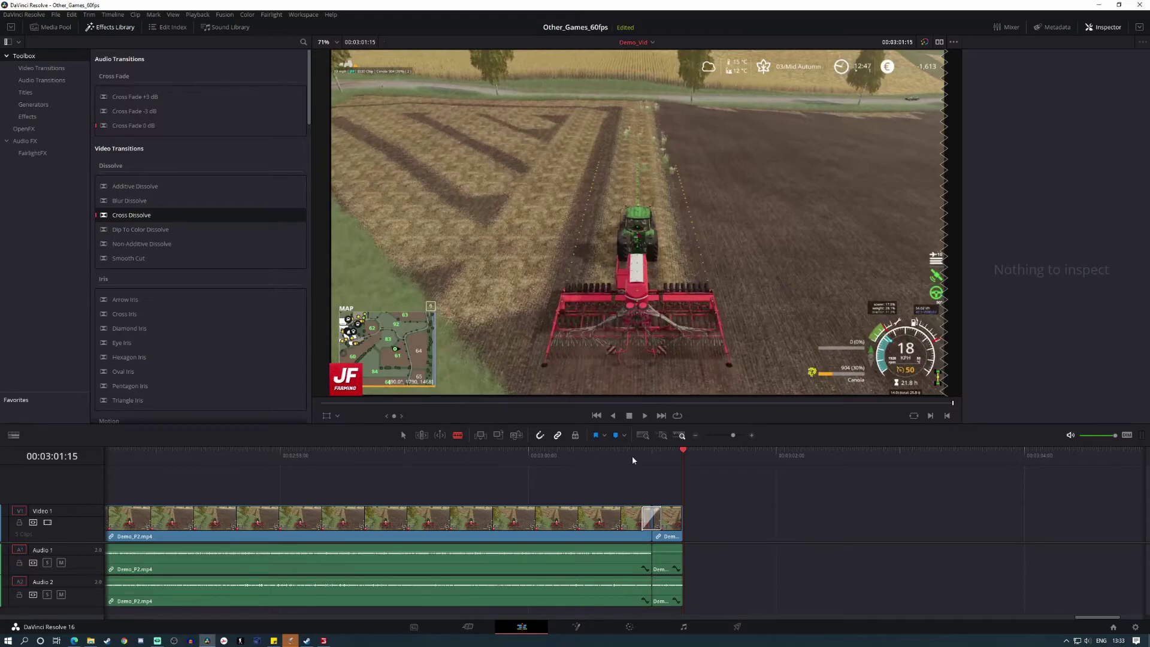
Play the timeline from 00:03:00:39 through the Cross Dissolve to check the transition.
{"action": "left_click", "coordinate": [609, 456]}
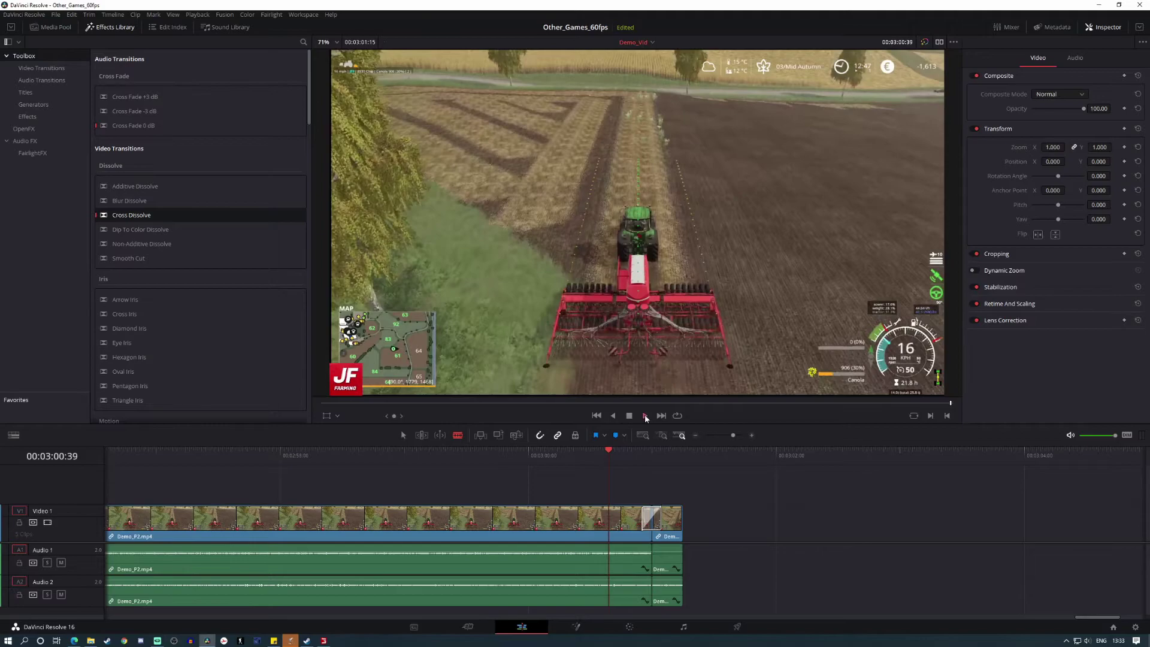
{"action": "left_click", "coordinate": [609, 460]}
{"action": "left_click", "coordinate": [645, 415]}
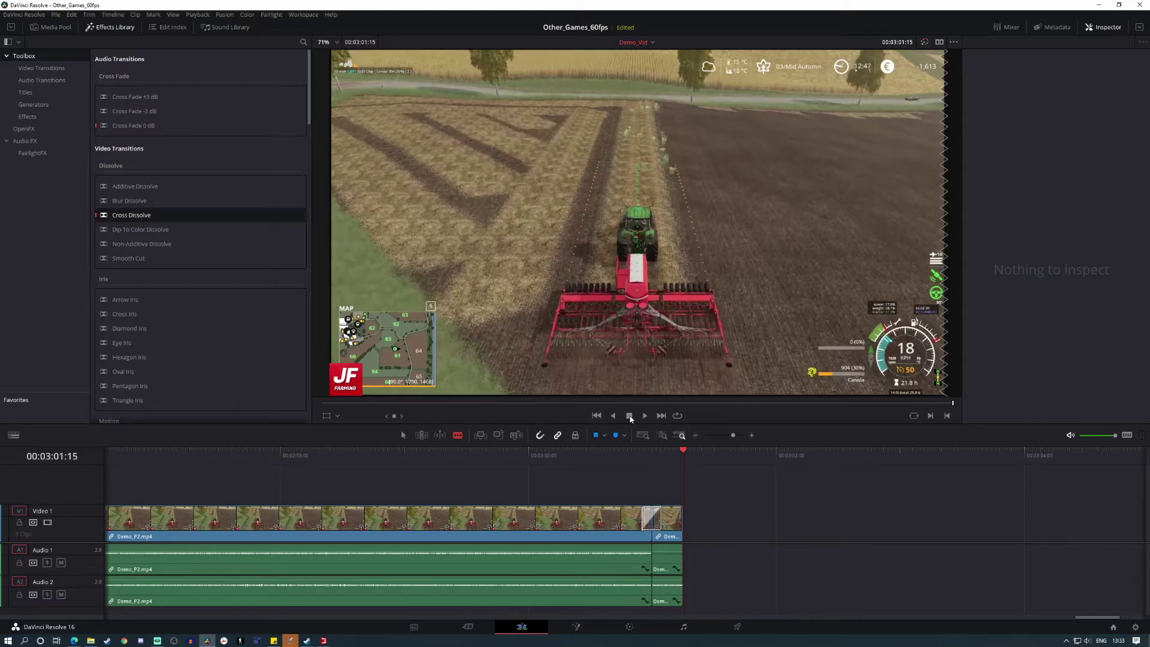
Add Demo_P3.mp4 to the timeline directly after the last Demo_P2.mp4 clip.
{"action": "left_click_drag", "start_coordinate": [685, 454], "coordinate": [622, 461]}
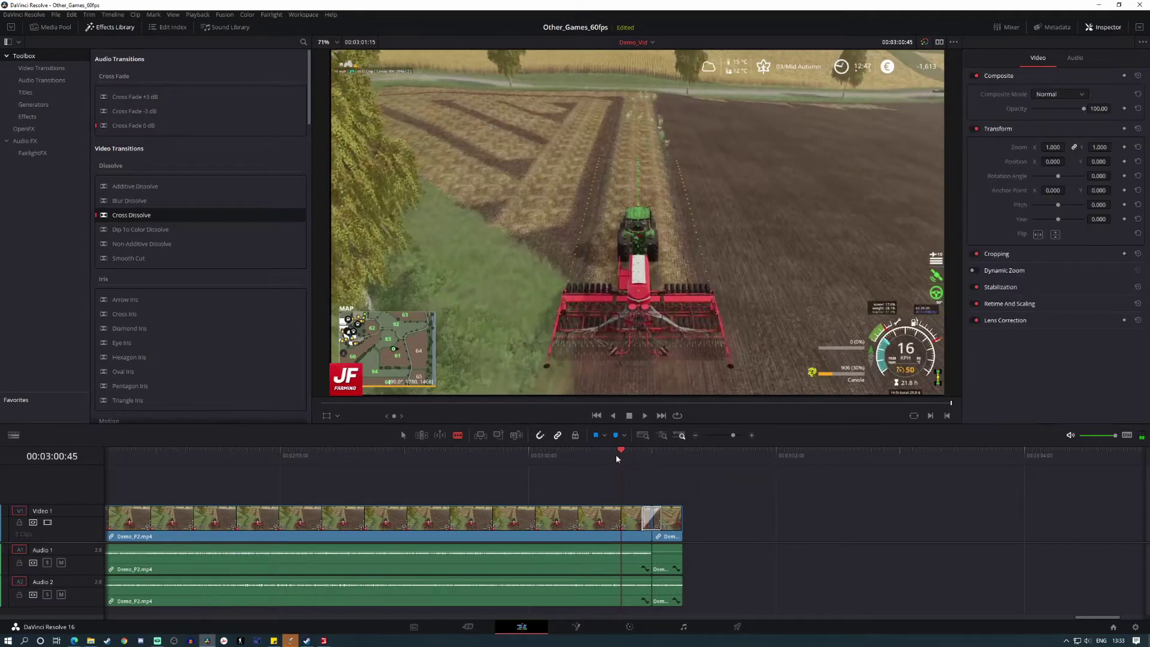
{"action": "left_click", "coordinate": [50, 26]}
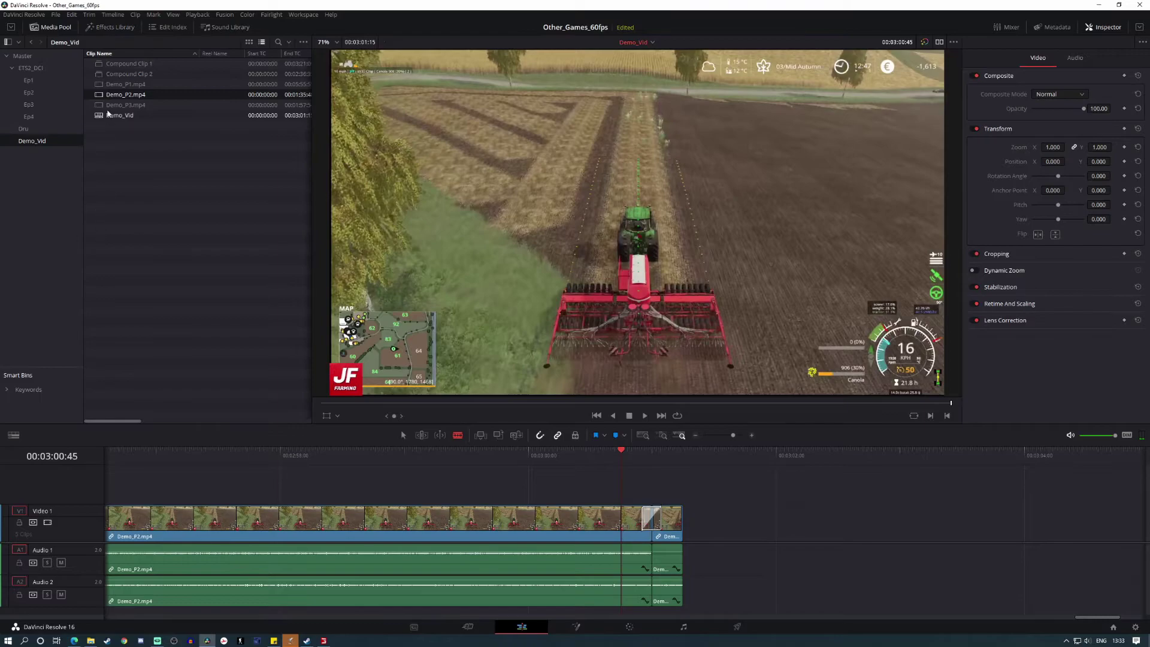
{"action": "left_click_drag", "start_coordinate": [113, 107], "coordinate": [690, 541]}
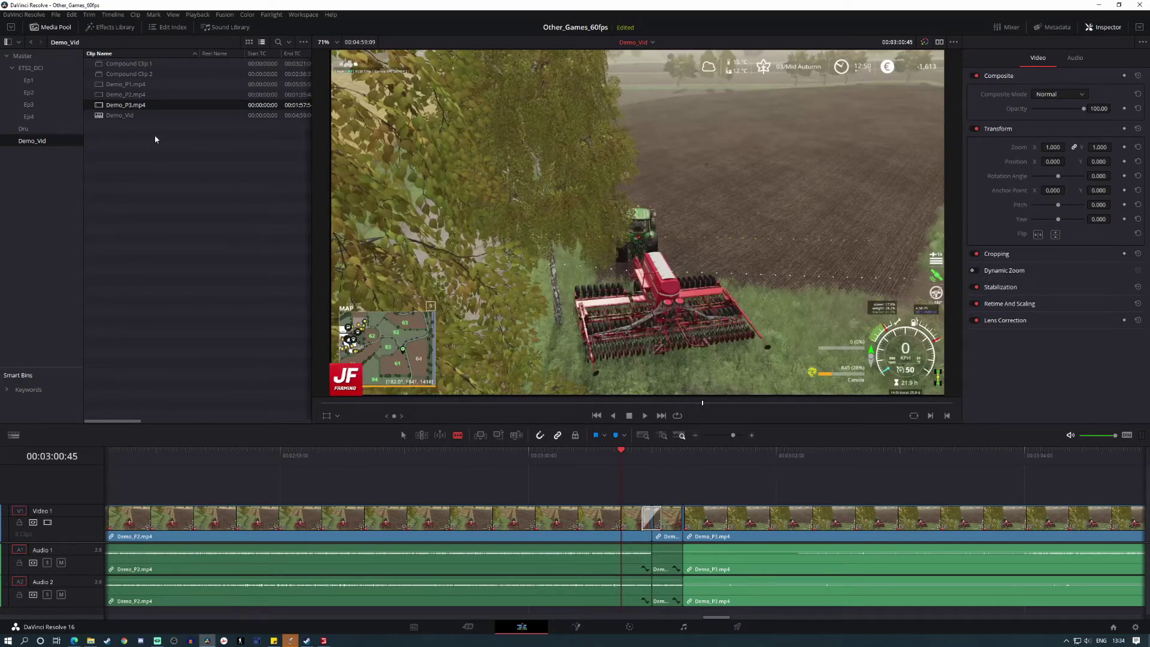
Try to add a Cross Dissolve at the cut between the last Demo_P2.mp4 clip and Demo_P3.mp4.
{"action": "left_click", "coordinate": [111, 26]}
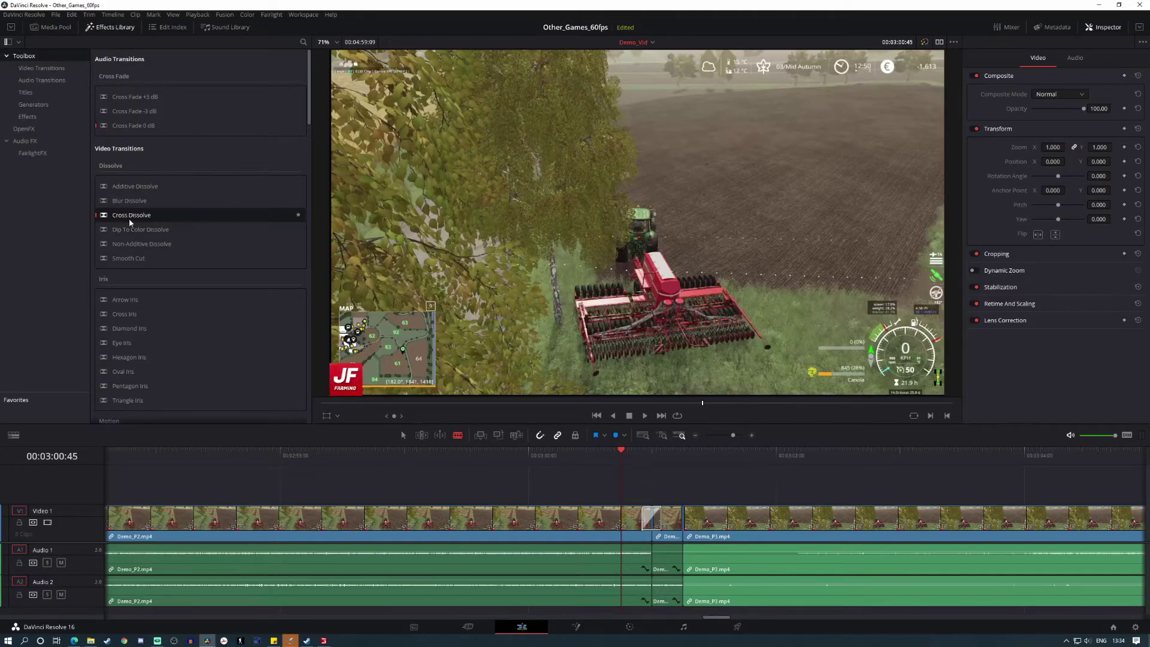
{"action": "mouse_move", "coordinate": [130, 222]}
{"action": "left_mouse_down"}
{"action": "mouse_move", "coordinate": [692, 530]}
{"action": "mouse_move", "coordinate": [147, 262]}
{"action": "mouse_move", "coordinate": [136, 217]}
{"action": "left_mouse_up"}
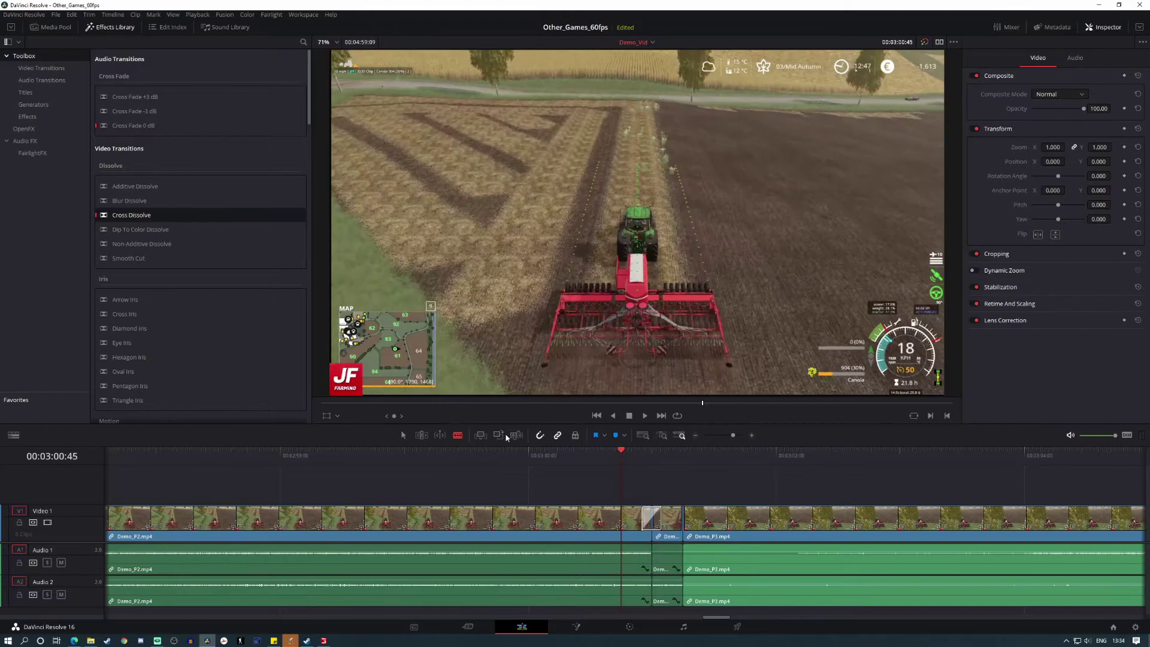
{"action": "left_click", "coordinate": [682, 458]}
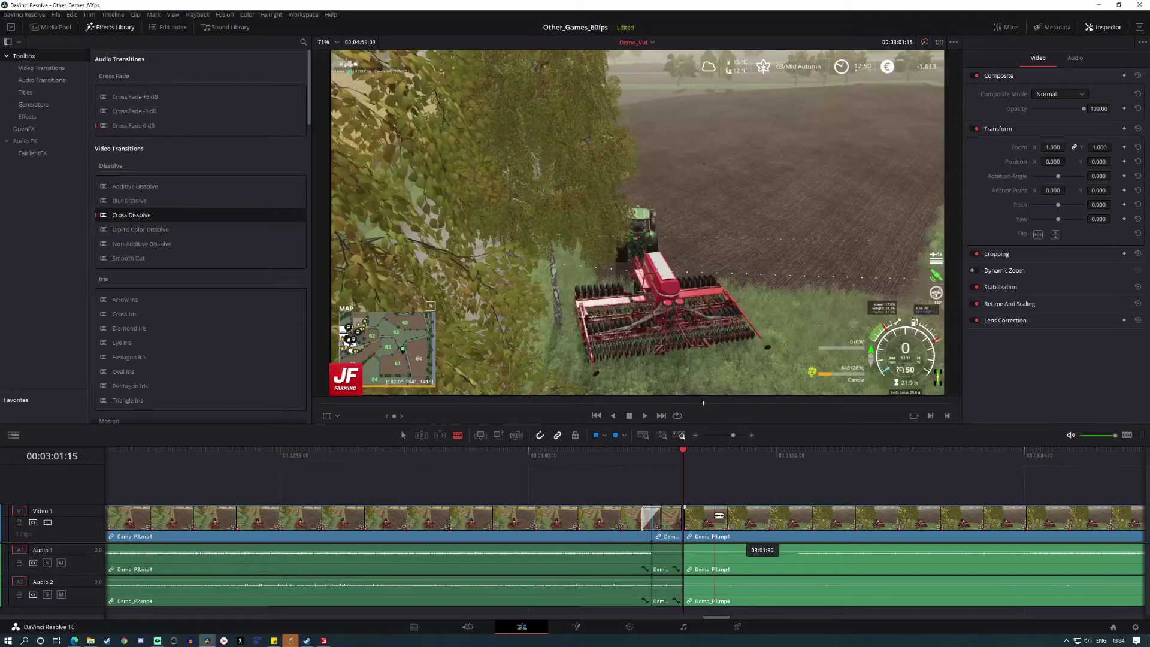
Split Demo_P3.mp4 at 00:03:05:29 and ripple-delete the part before the split.
{"action": "left_click_drag", "start_coordinate": [684, 452], "coordinate": [995, 470]}
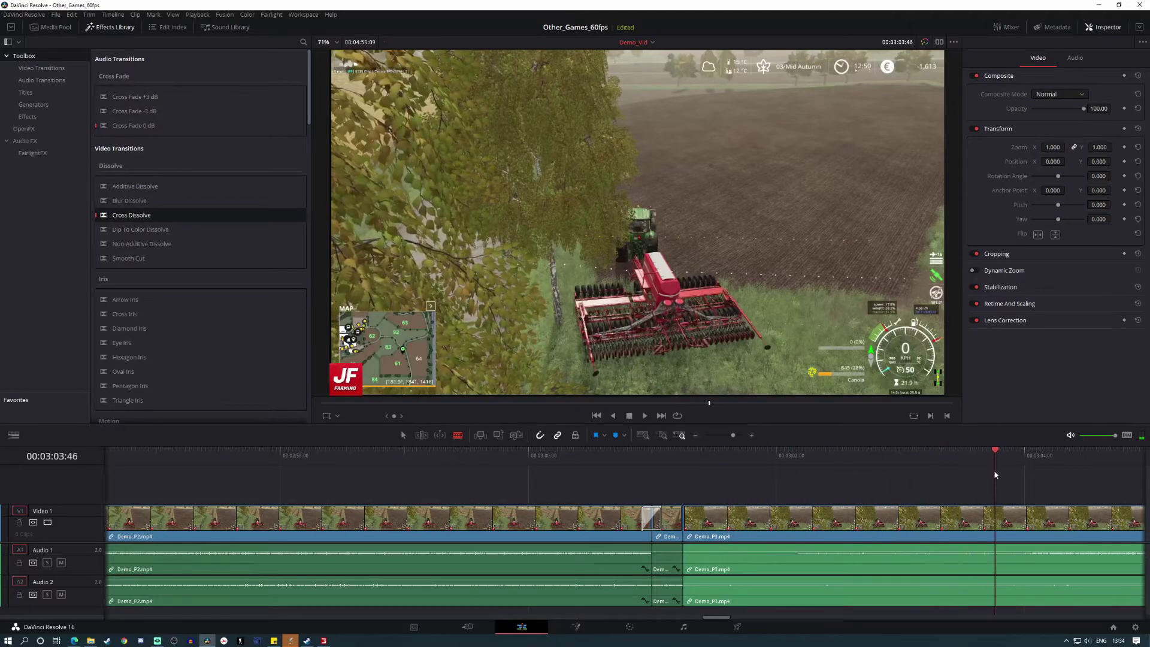
{"action": "left_click", "coordinate": [696, 435]}
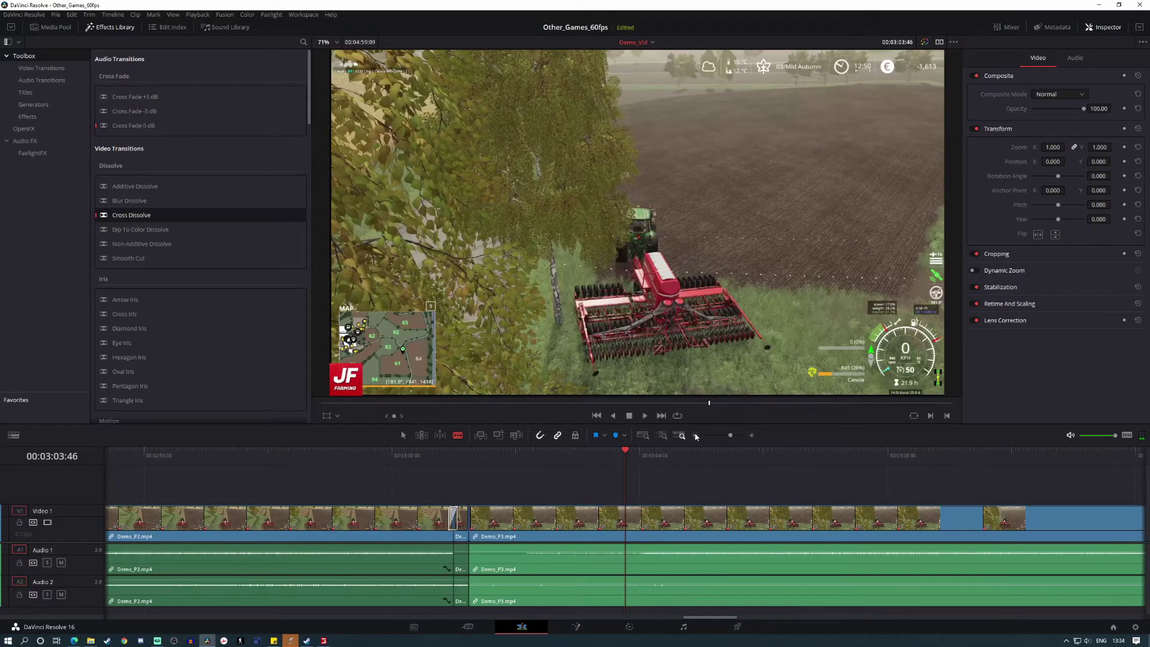
{"action": "left_click", "coordinate": [696, 435]}
{"action": "left_click_drag", "start_coordinate": [627, 449], "coordinate": [678, 453]}
{"action": "left_click", "coordinate": [681, 519]}
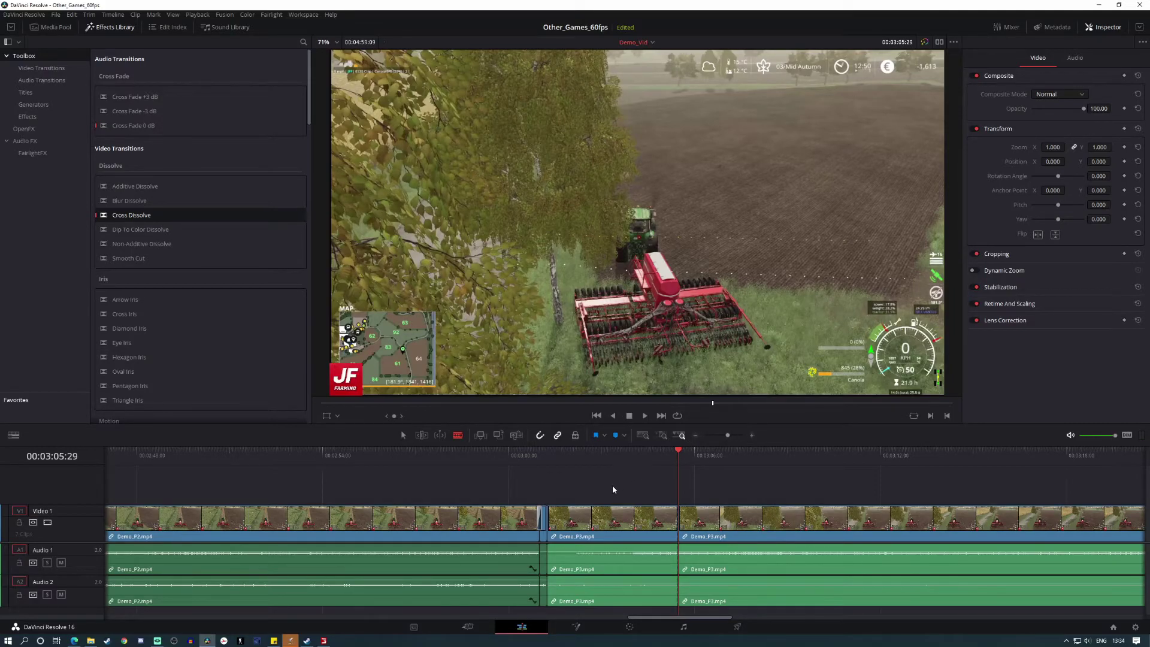
{"action": "left_click", "coordinate": [616, 591]}
{"action": "key", "text": "Delete"}
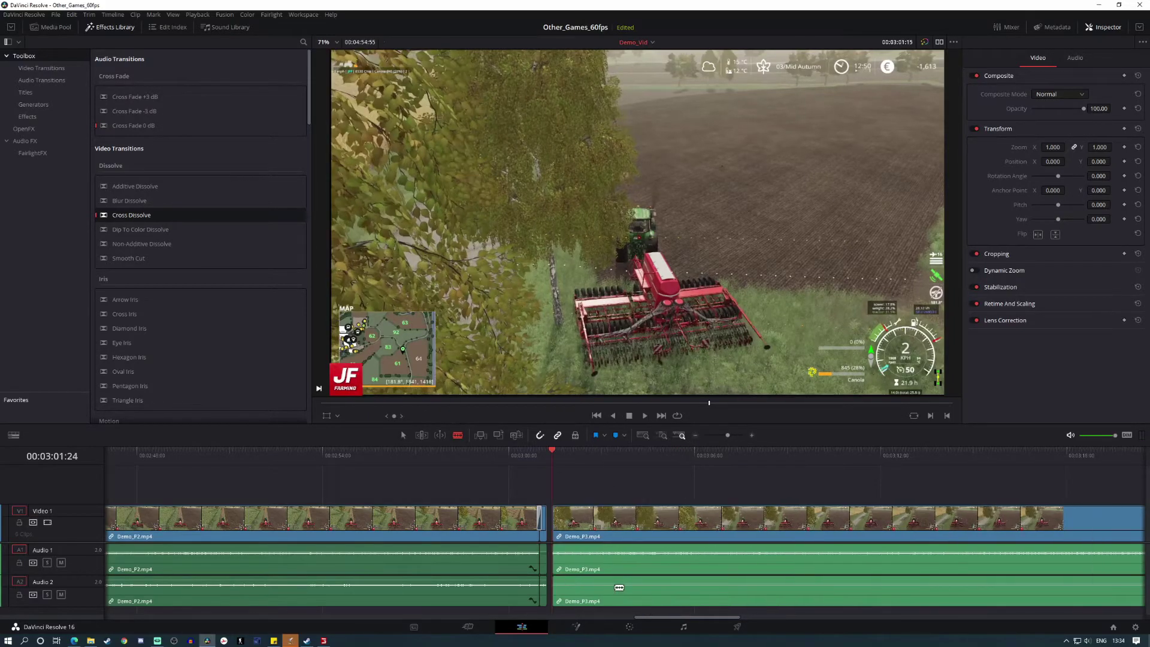
Add a Cross Dissolve video transition at the 00:03:01:15 cut between Demo_P2.mp4 and Demo_P3.mp4 on Video 1.
{"action": "left_click", "coordinate": [752, 436]}
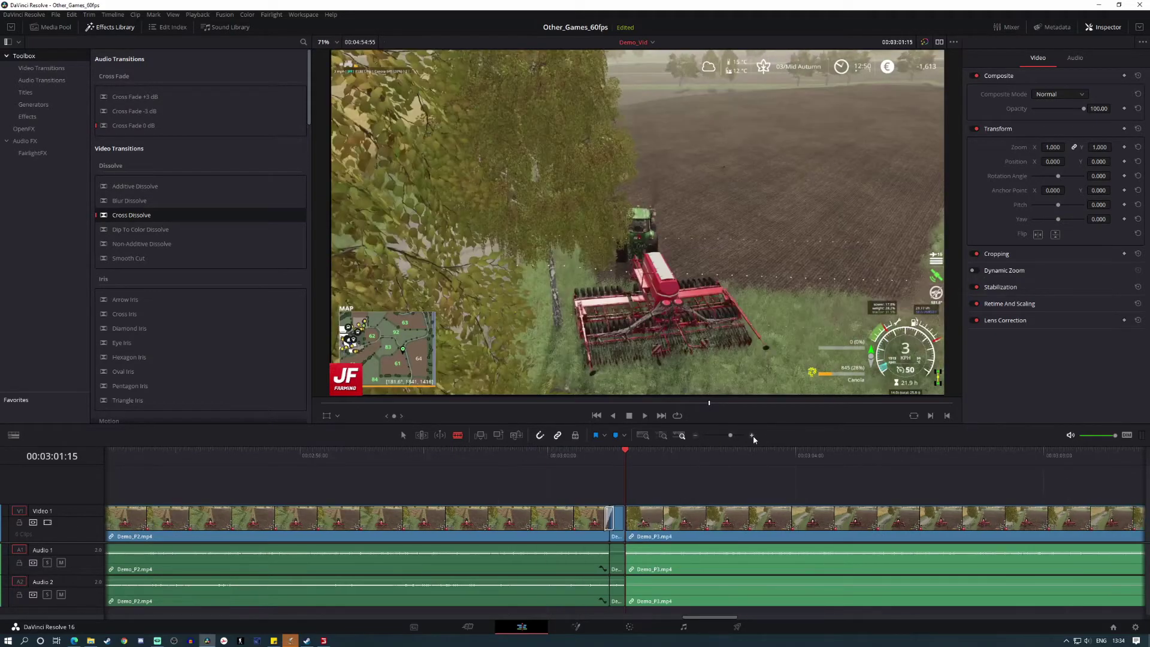
{"action": "left_click", "coordinate": [752, 435]}
{"action": "left_click_drag", "start_coordinate": [306, 293], "coordinate": [630, 525]}
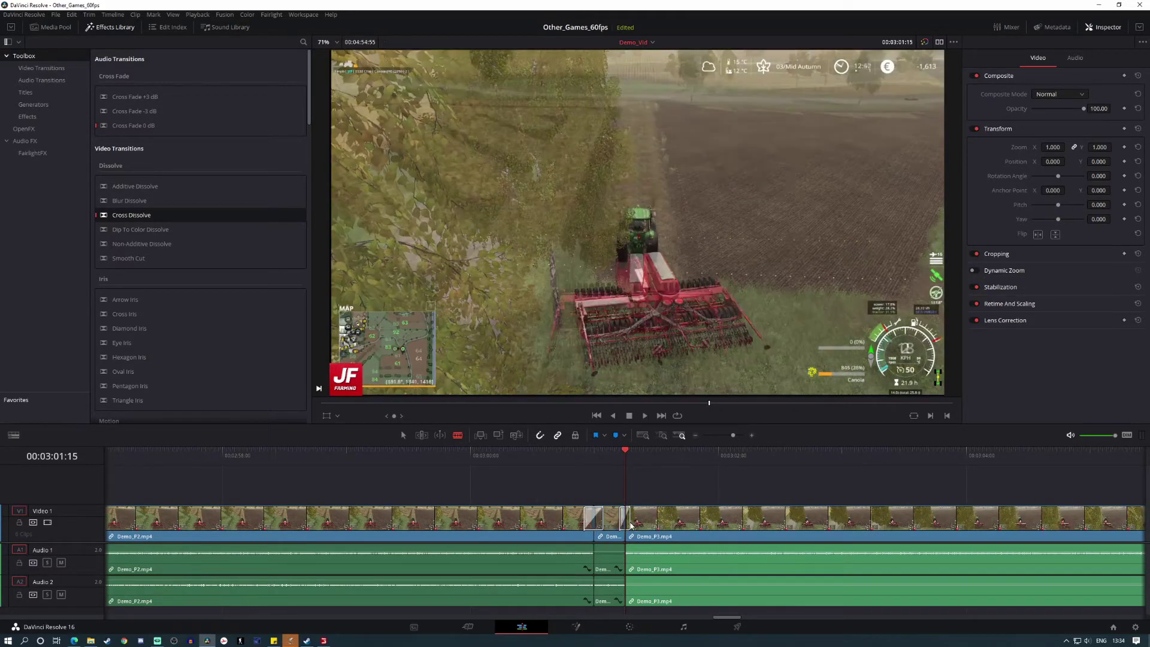
Play the timeline from shortly before the two Cross Dissolves to check the transition into Demo_P3.mp4.
{"action": "left_click_drag", "start_coordinate": [625, 460], "coordinate": [563, 463]}
{"action": "left_click", "coordinate": [645, 418]}
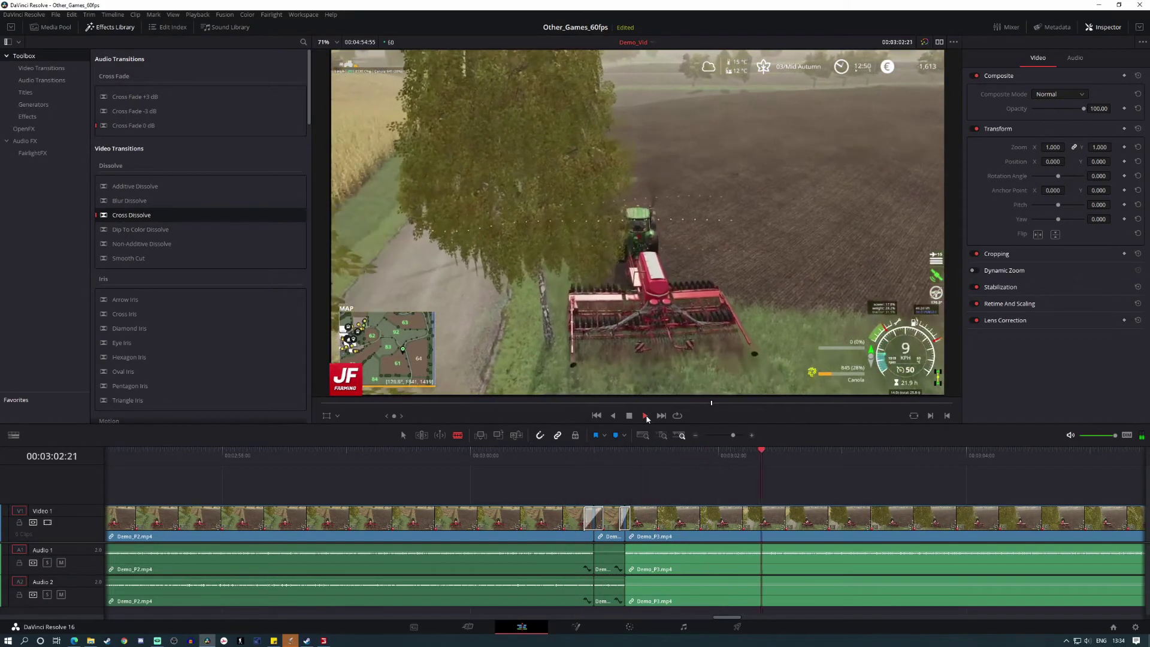
{"action": "key", "text": "space"}
Set the duration of the Cross Dissolve between Demo_P2.mp4 and Demo_P3.mp4 to 0.2 seconds.
{"action": "left_click", "coordinate": [752, 435]}
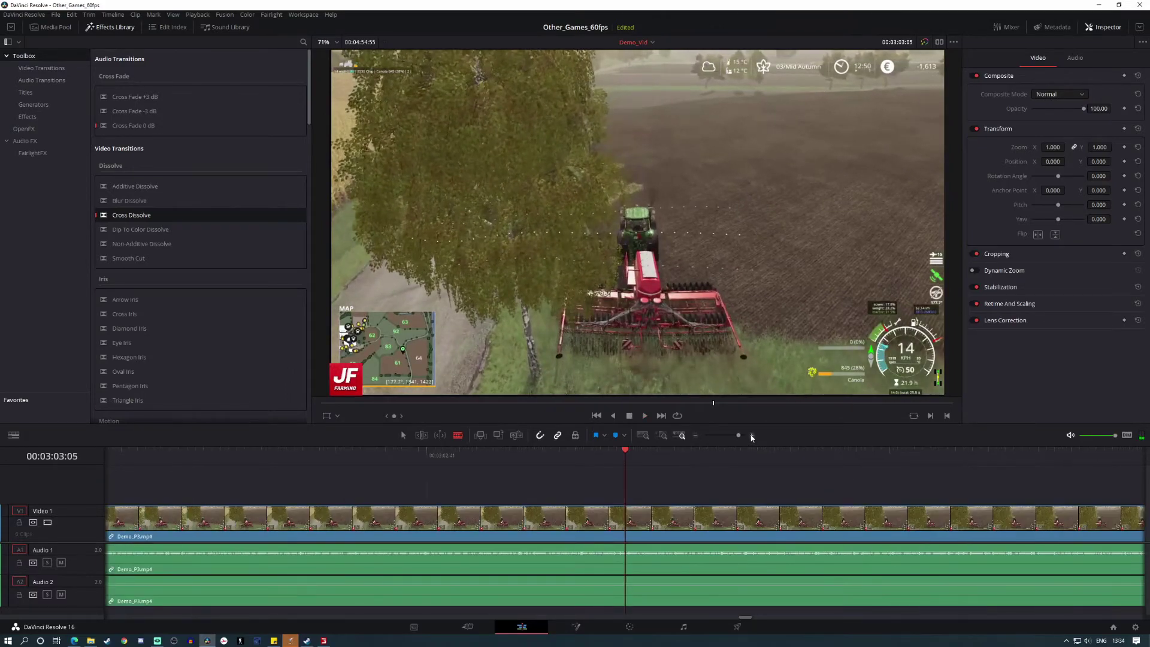
{"action": "left_click", "coordinate": [693, 436]}
{"action": "left_click", "coordinate": [403, 435]}
{"action": "left_click", "coordinate": [394, 514]}
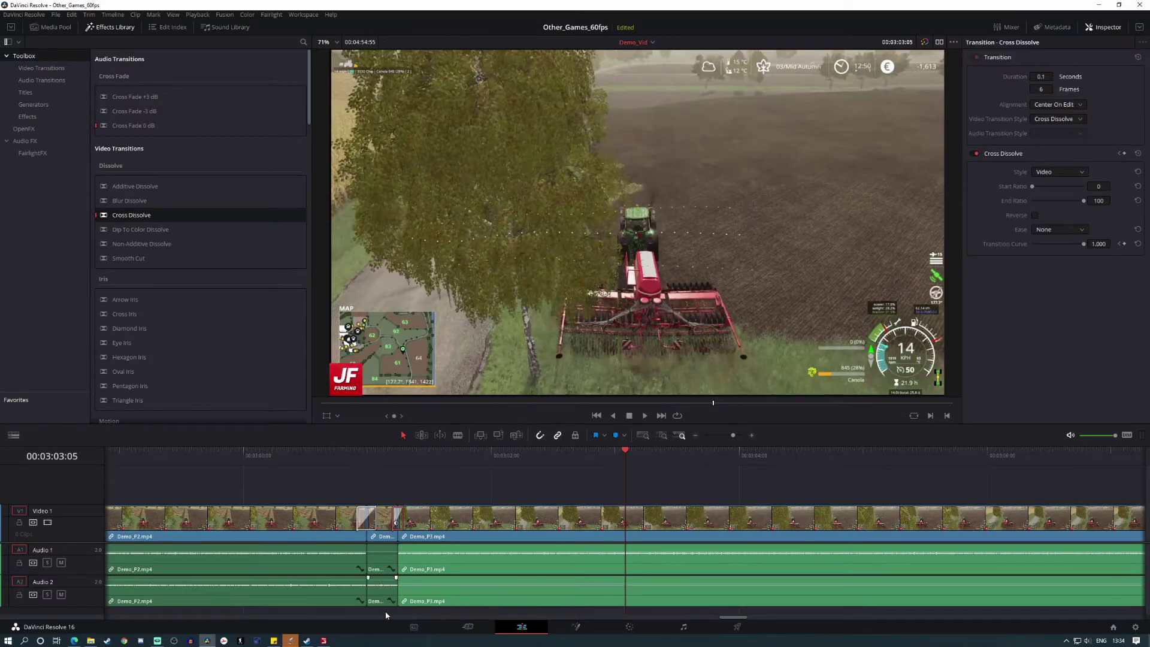
{"action": "left_click", "coordinate": [374, 527]}
{"action": "left_click", "coordinate": [393, 525]}
{"action": "double_click", "coordinate": [1044, 76]}
{"action": "type", "text": "0.2"}
{"action": "key", "text": "Return"}
{"action": "left_click", "coordinate": [482, 476]}
Play the timeline from 00:03:00:43 into Demo_P3.mp4 to check the lengthened Cross Dissolve.
{"action": "left_click", "coordinate": [332, 455]}
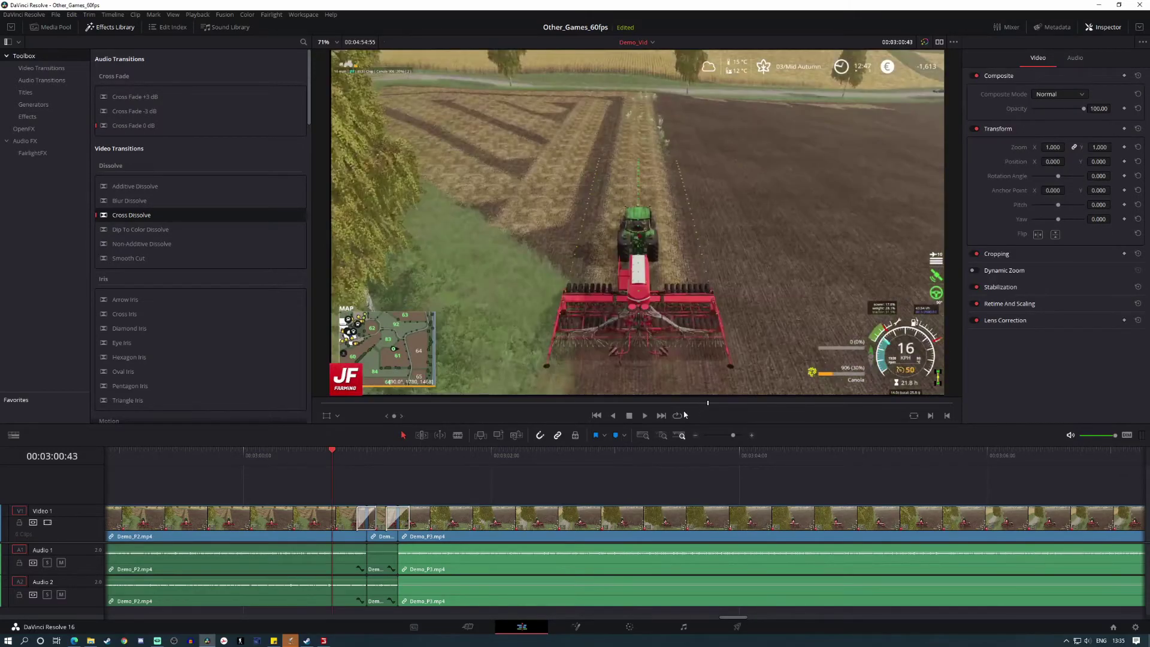
{"action": "left_click", "coordinate": [645, 416]}
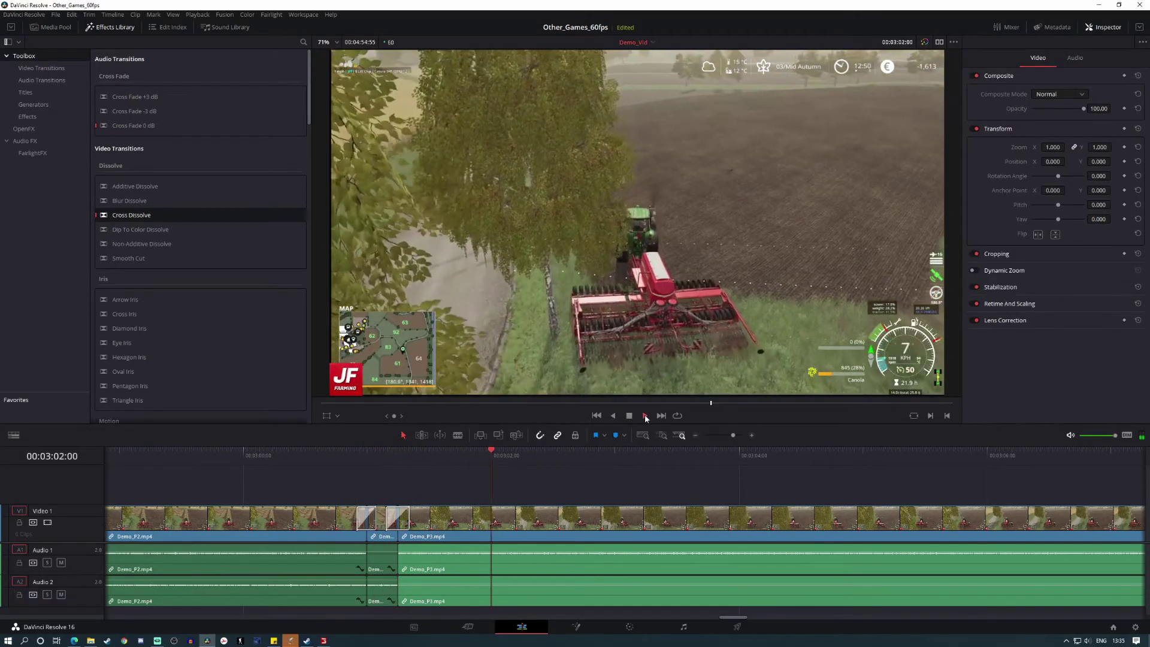
{"action": "left_click", "coordinate": [695, 435]}
{"action": "left_click", "coordinate": [695, 435]}
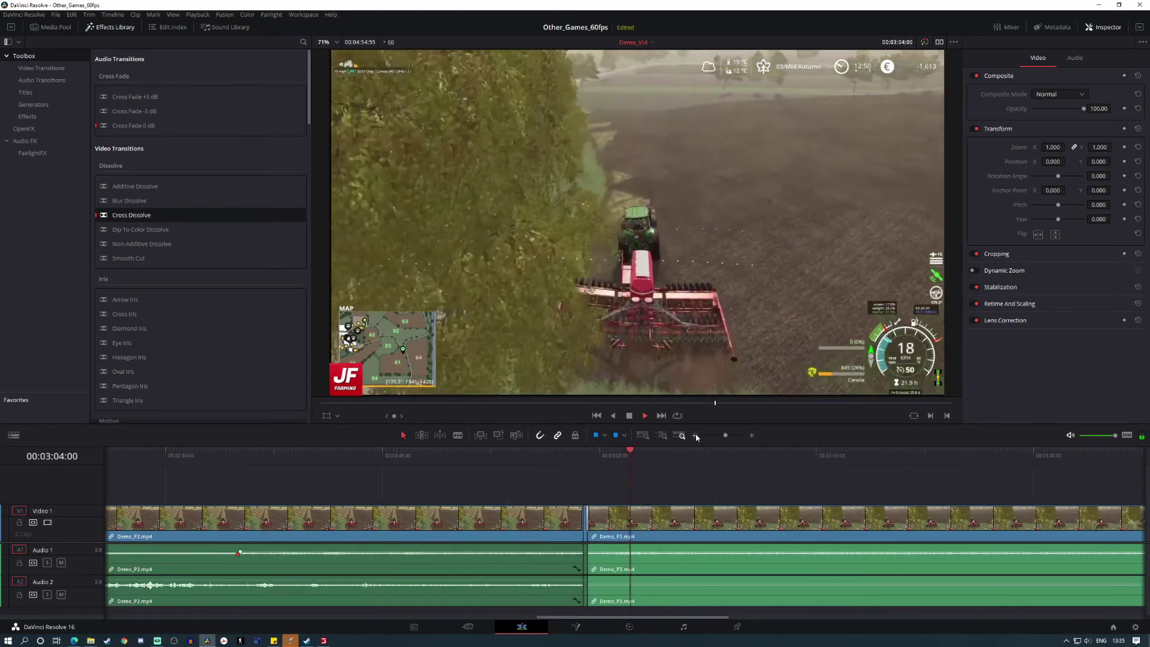
{"action": "left_click", "coordinate": [696, 435]}
{"action": "left_click", "coordinate": [695, 436]}
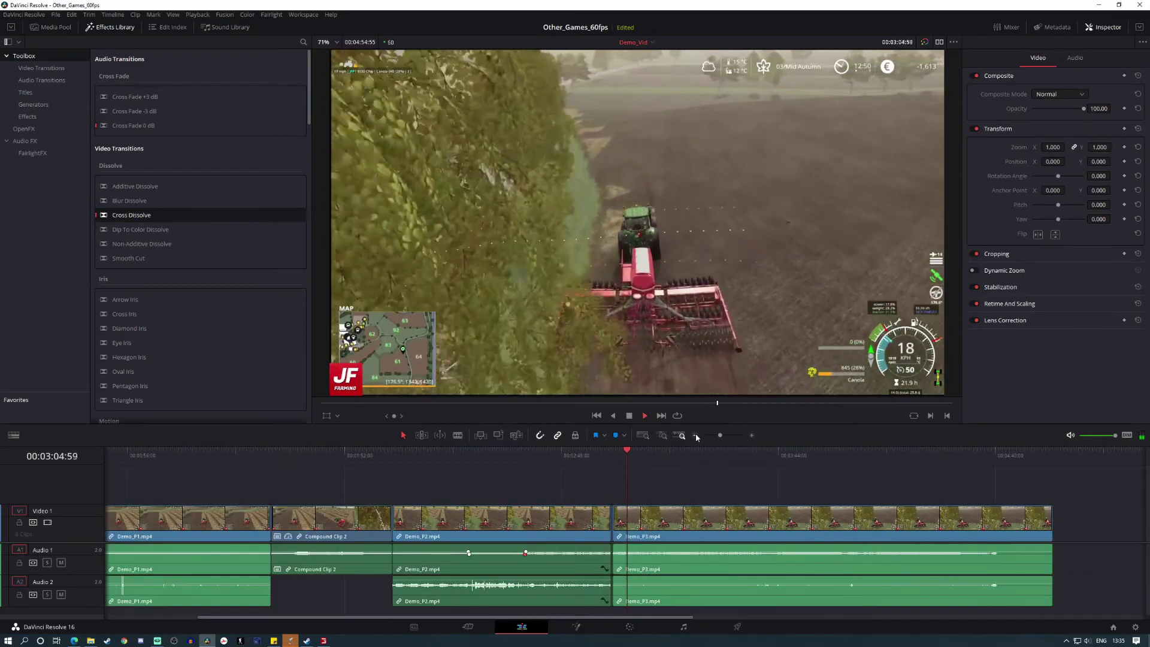
{"action": "left_click", "coordinate": [629, 416]}
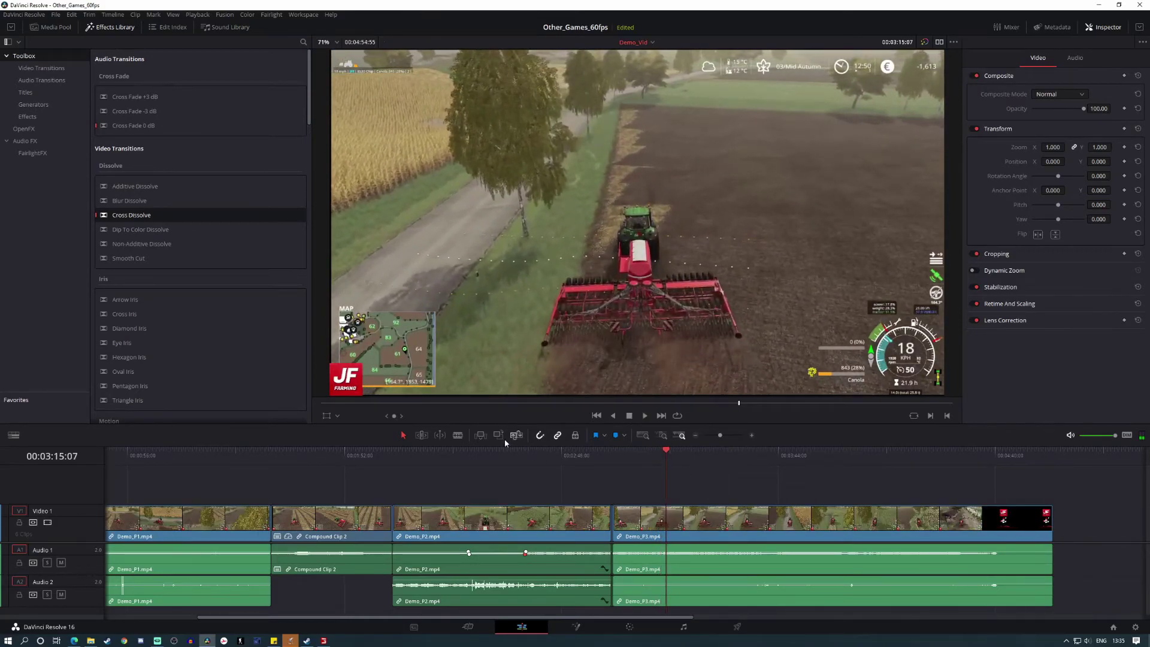
Split Demo_P3.mp4 at about 00:04:28:28 and delete the remaining end part with its audio.
{"action": "left_click", "coordinate": [459, 438]}
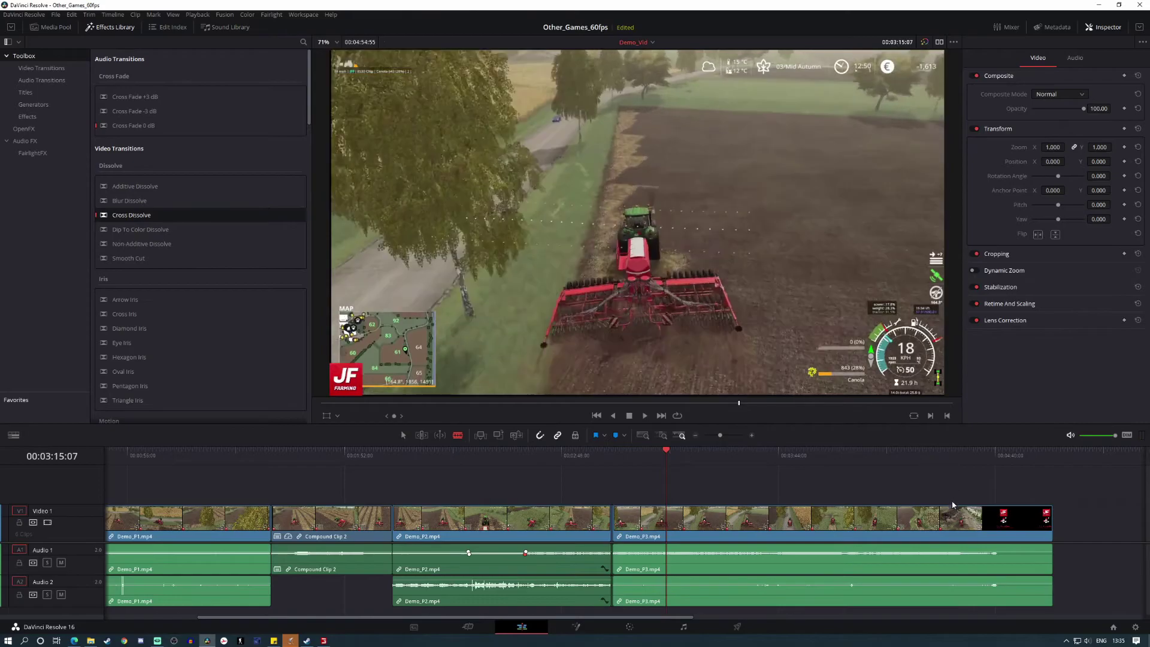
{"action": "left_click", "coordinate": [951, 516]}
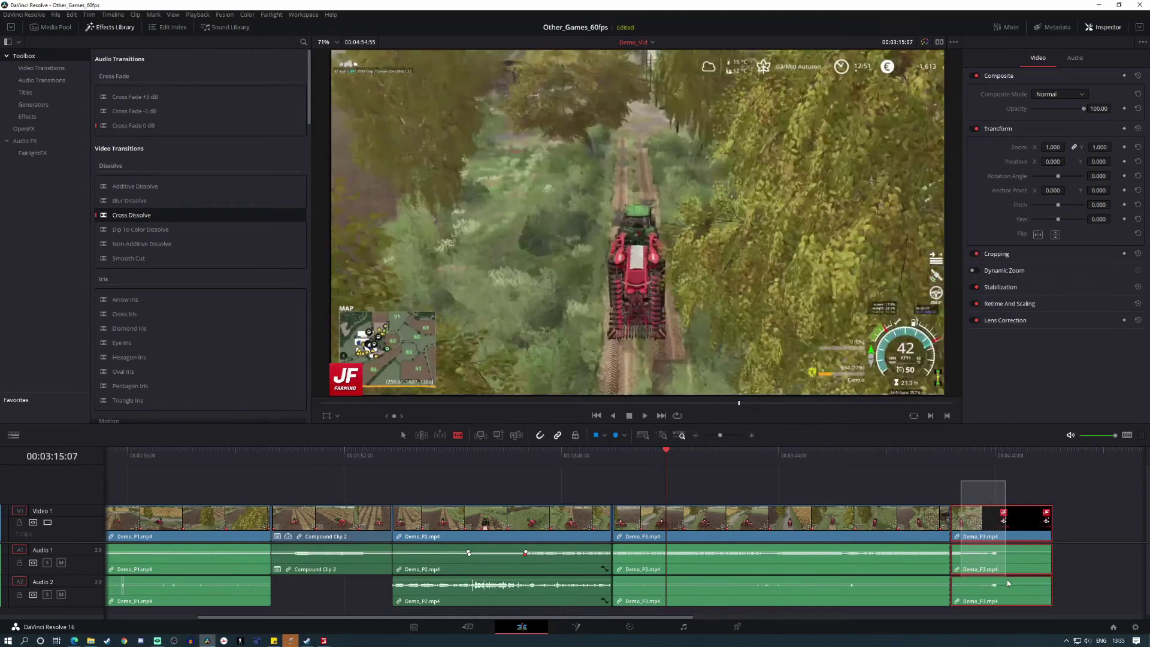
{"action": "key", "text": "Delete"}
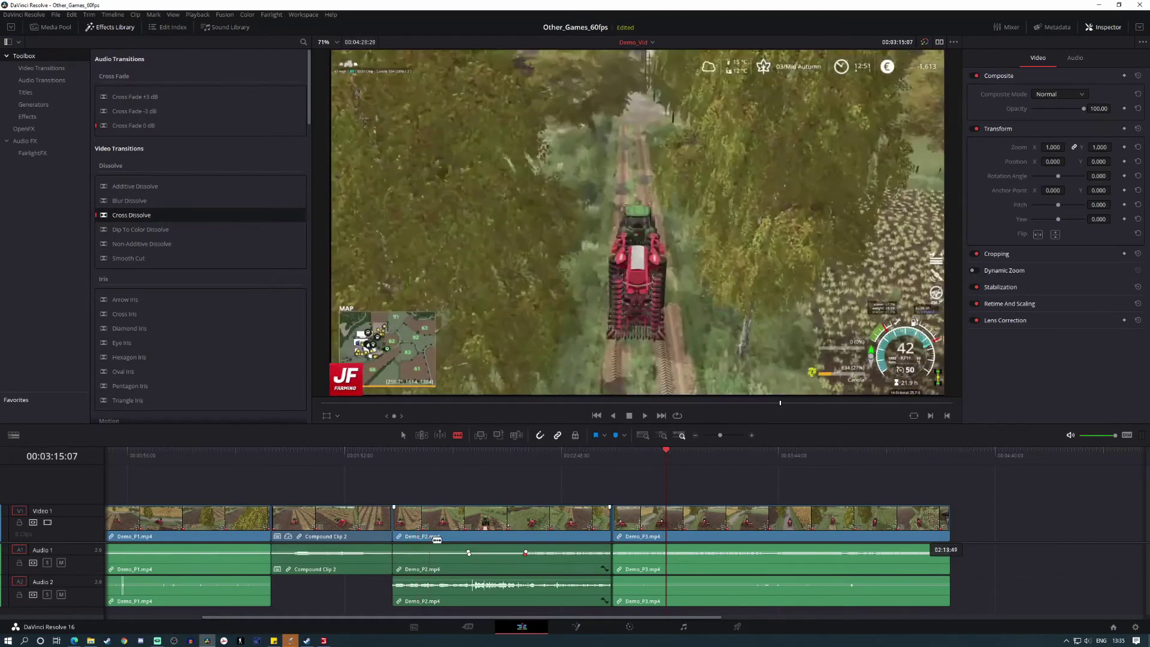
Go to the Deliver page to render the Demo_Vid timeline.
{"action": "left_click", "coordinate": [738, 628]}
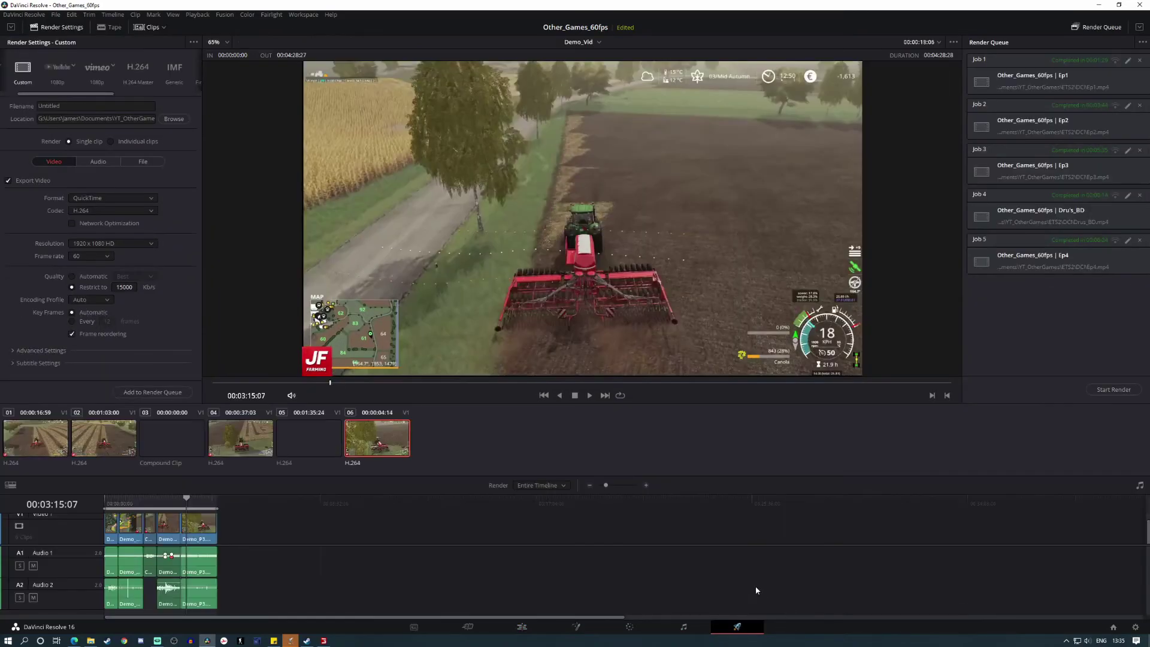
{"action": "scroll", "coordinate": [37, 95], "scroll_direction": "up", "scroll_amount": 2}
Look through the saved, YouTube 1080p and Custom render presets and the Custom preset's format options.
{"action": "left_click", "coordinate": [34, 66]}
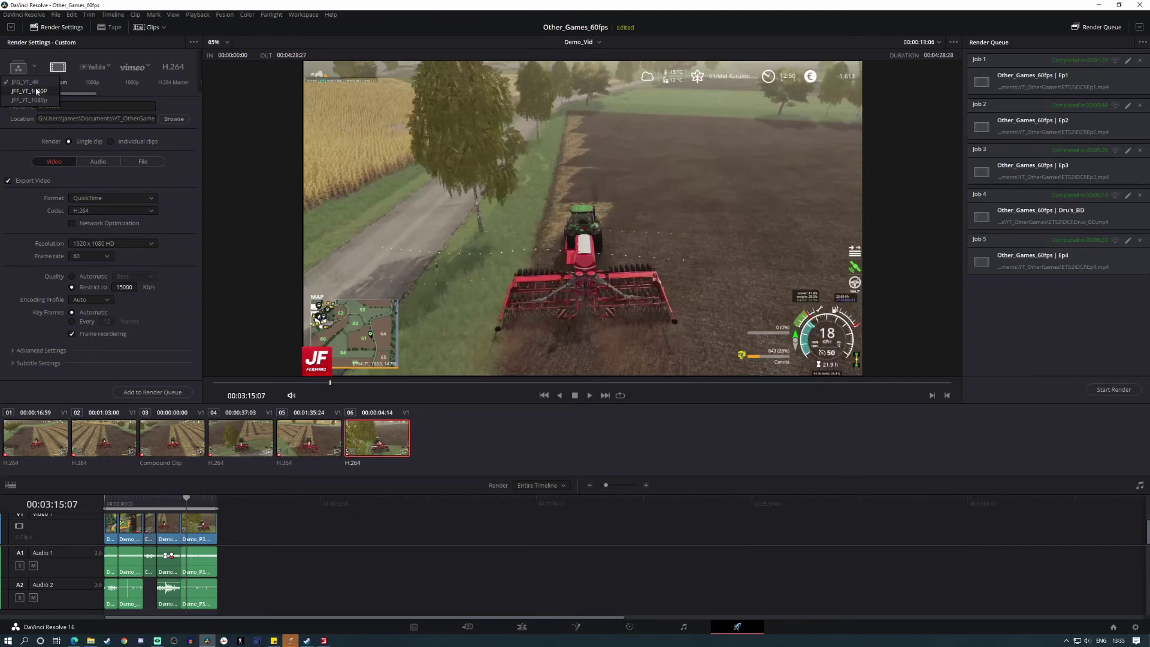
{"action": "left_click", "coordinate": [89, 66]}
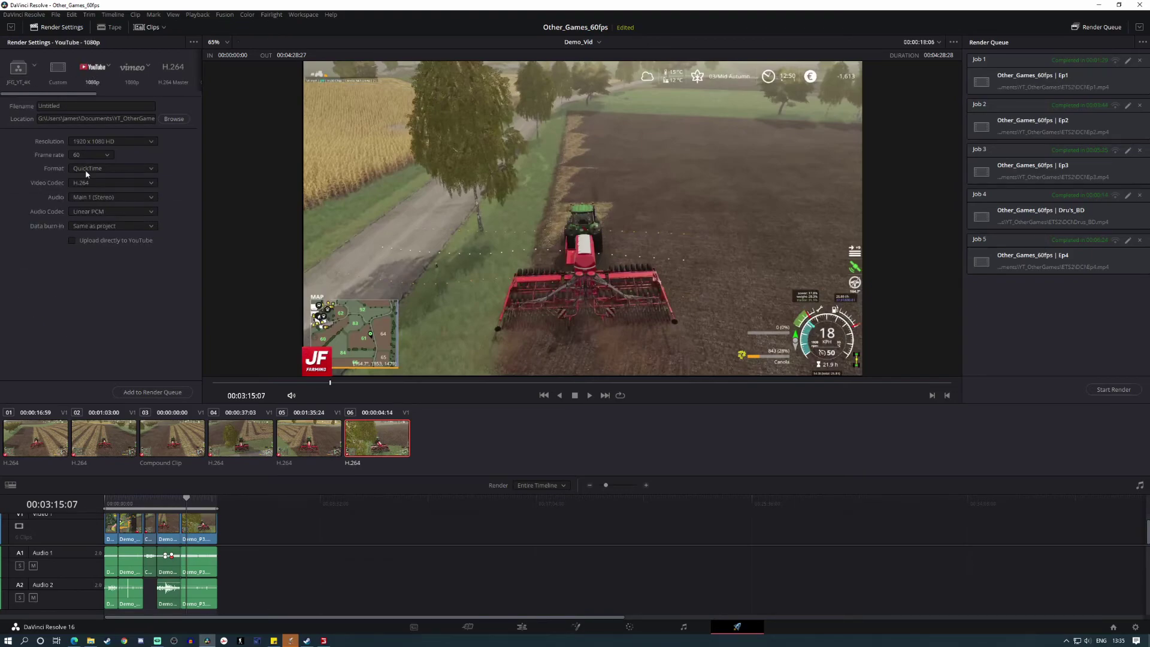
{"action": "left_click", "coordinate": [56, 71]}
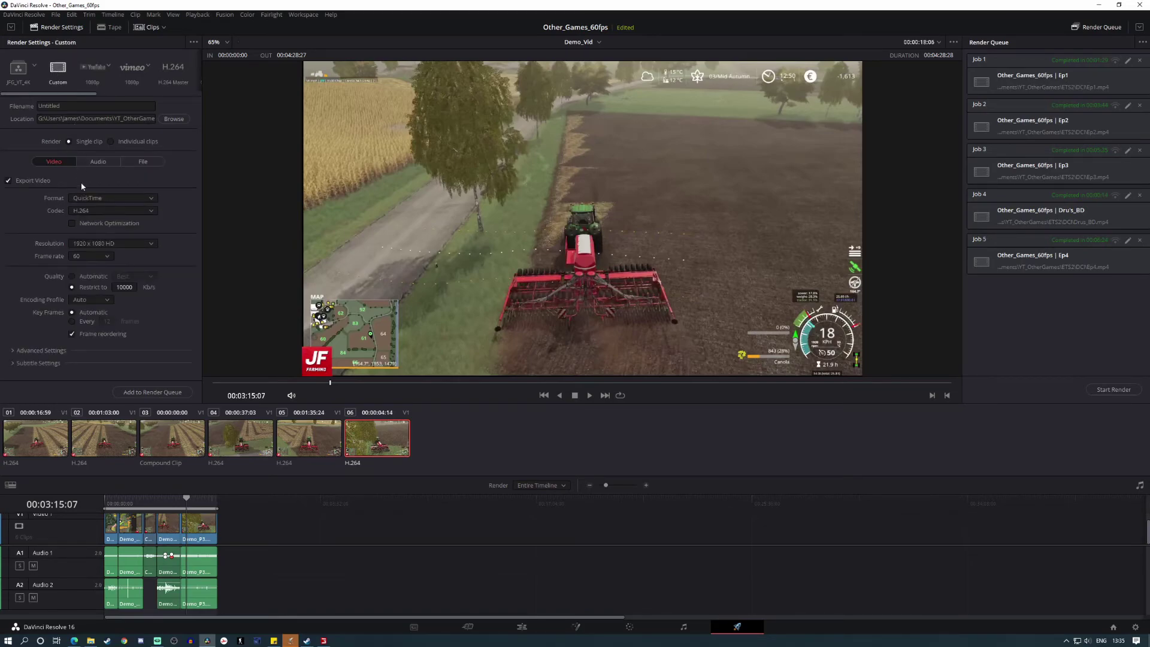
{"action": "left_click", "coordinate": [108, 198]}
{"action": "left_click", "coordinate": [123, 214]}
Apply the saved render preset JFF_YT_1080P and name the output file Demo_Vid.
{"action": "left_click", "coordinate": [19, 67]}
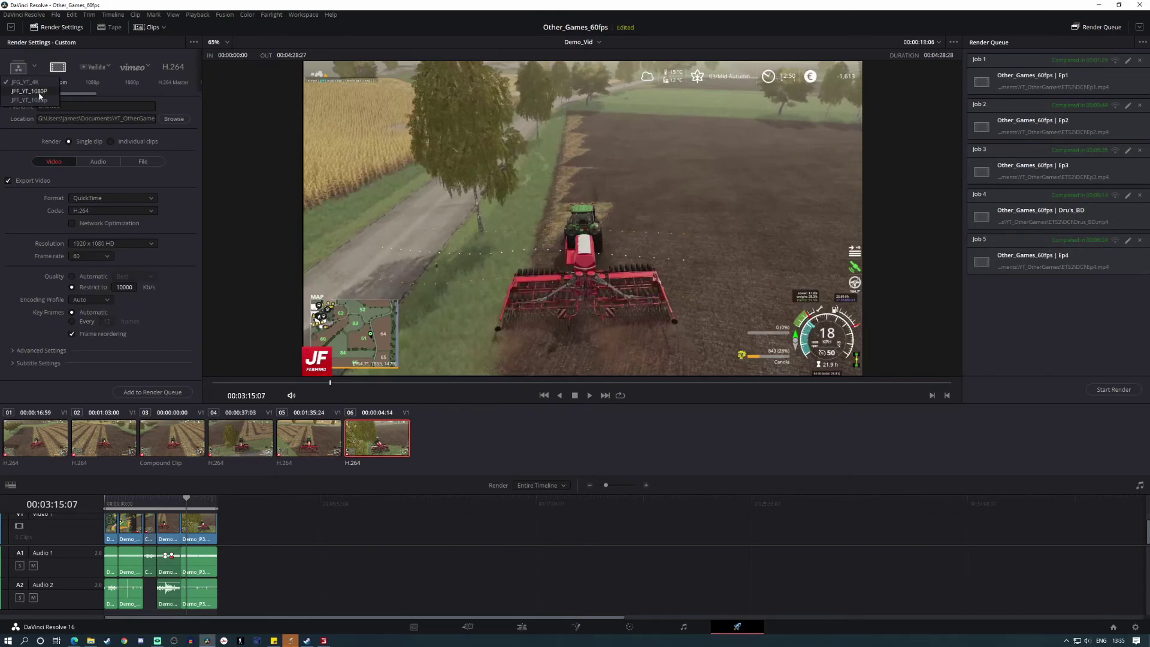
{"action": "left_click", "coordinate": [30, 91]}
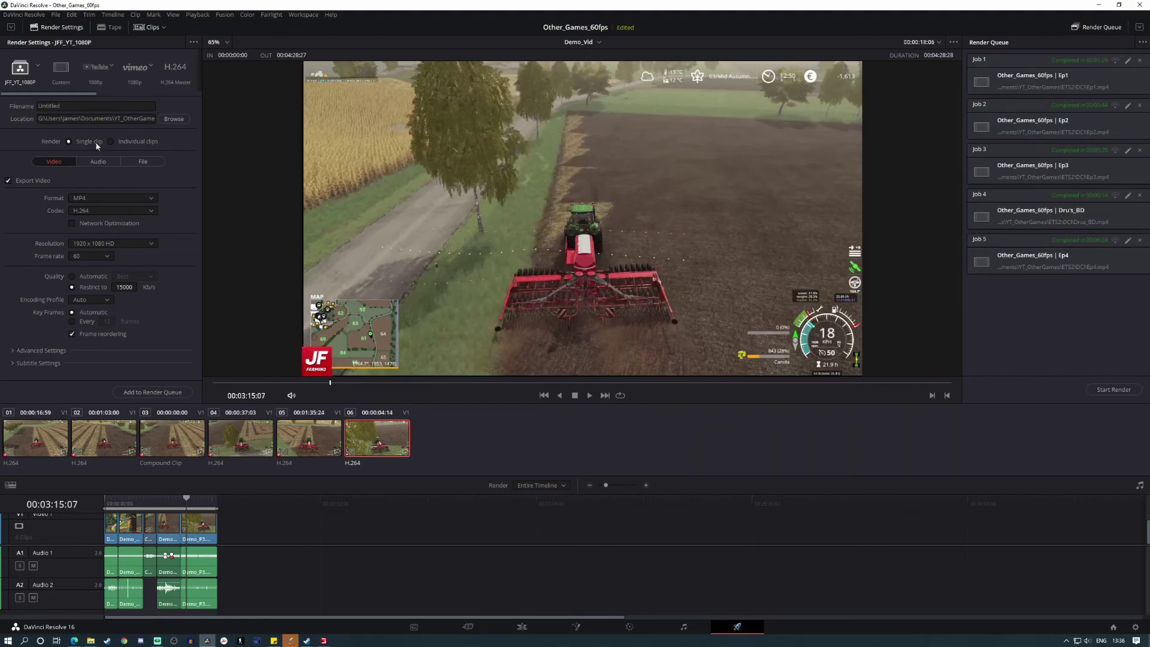
{"action": "double_click", "coordinate": [59, 106]}
{"action": "type", "text": "Demo_Vid"}
Add the Demo_Vid job to the render queue and start rendering it.
{"action": "left_click", "coordinate": [152, 392]}
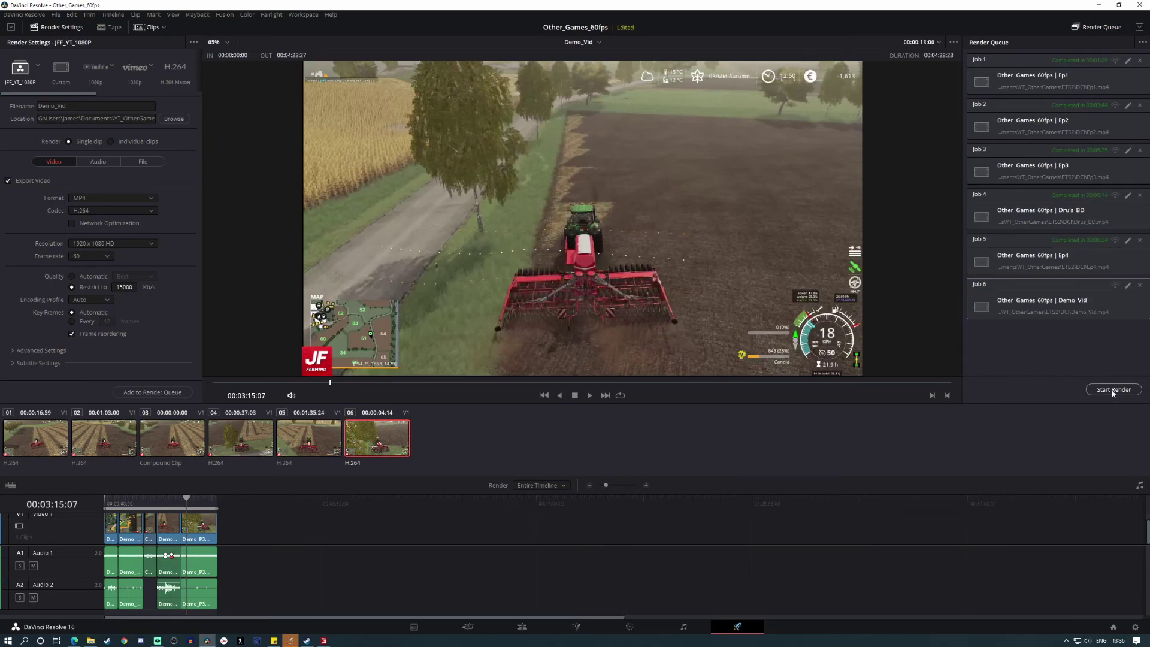
{"action": "left_click", "coordinate": [1087, 387]}
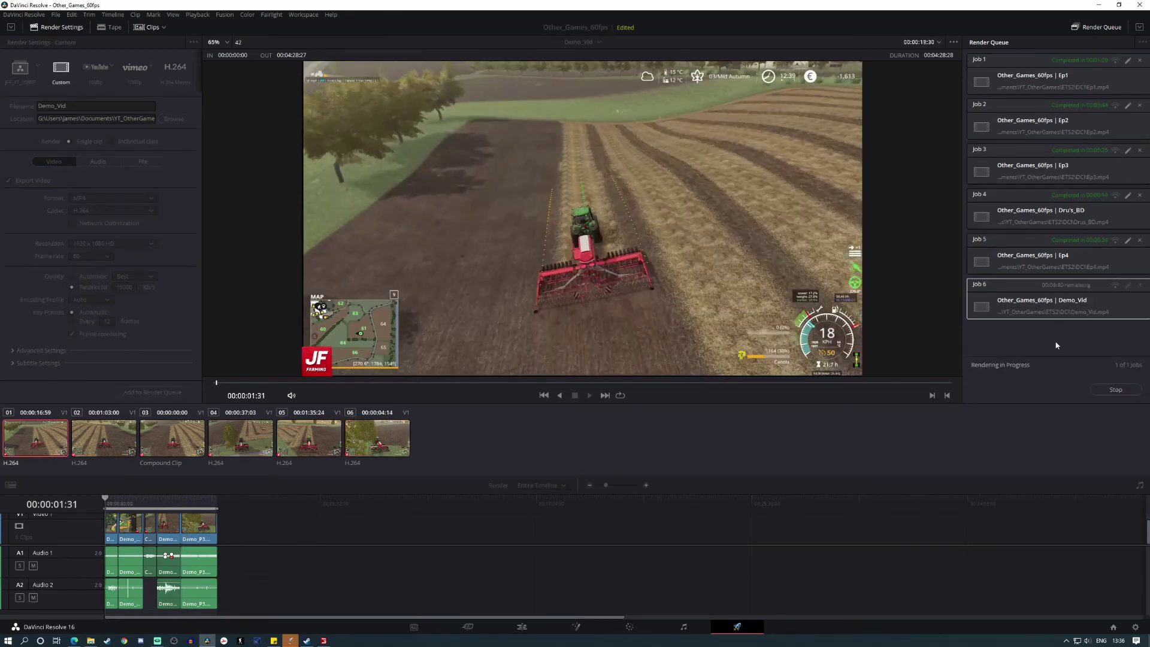